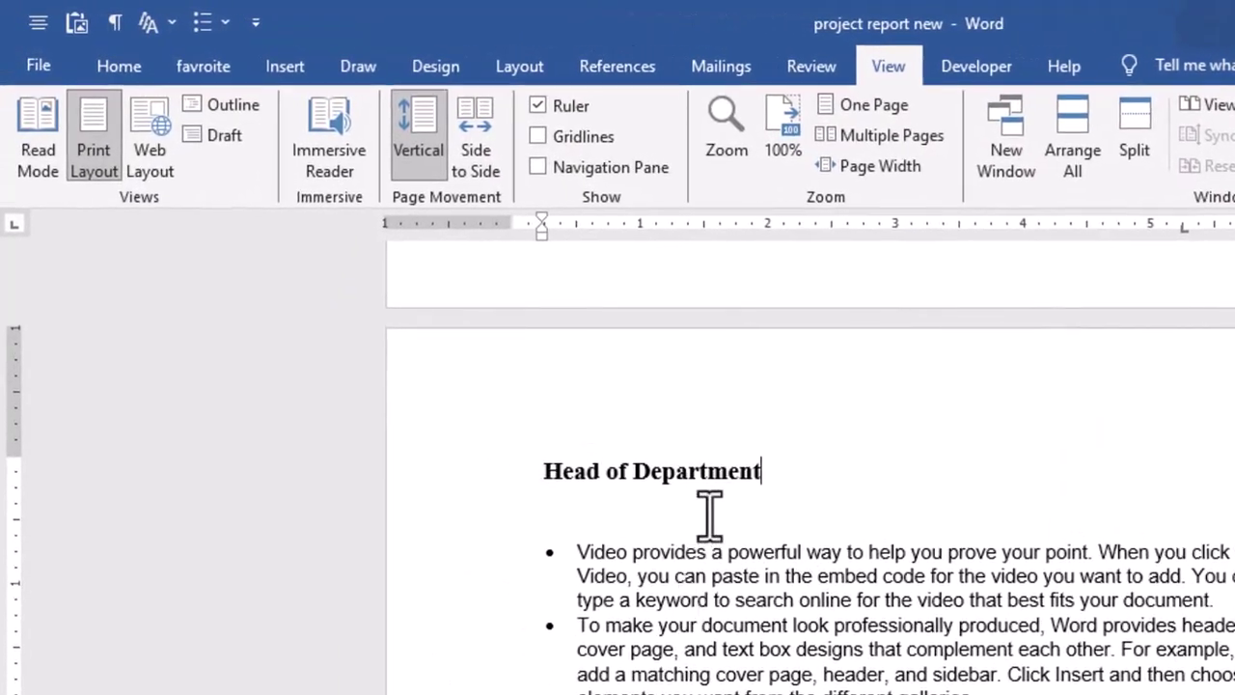
Open the Quick Access Toolbar's More Commands settings and set the command source to Macros.
click(241, 20)
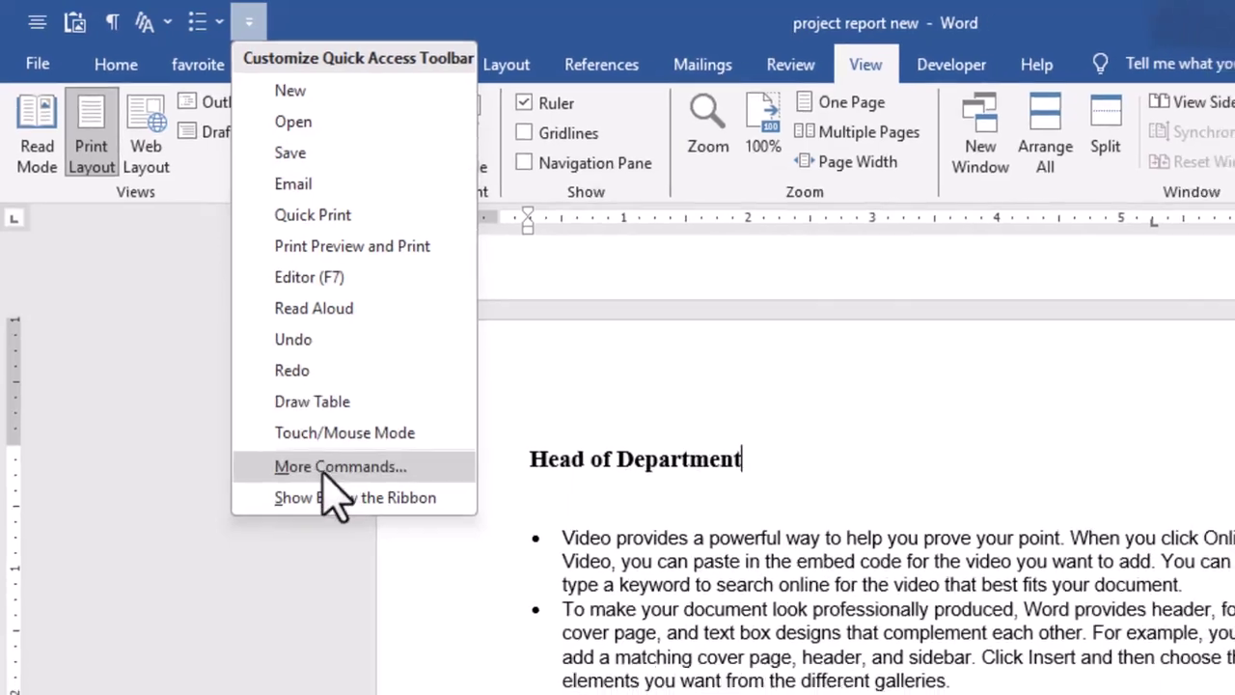
click(349, 479)
click(626, 121)
click(429, 192)
click(627, 122)
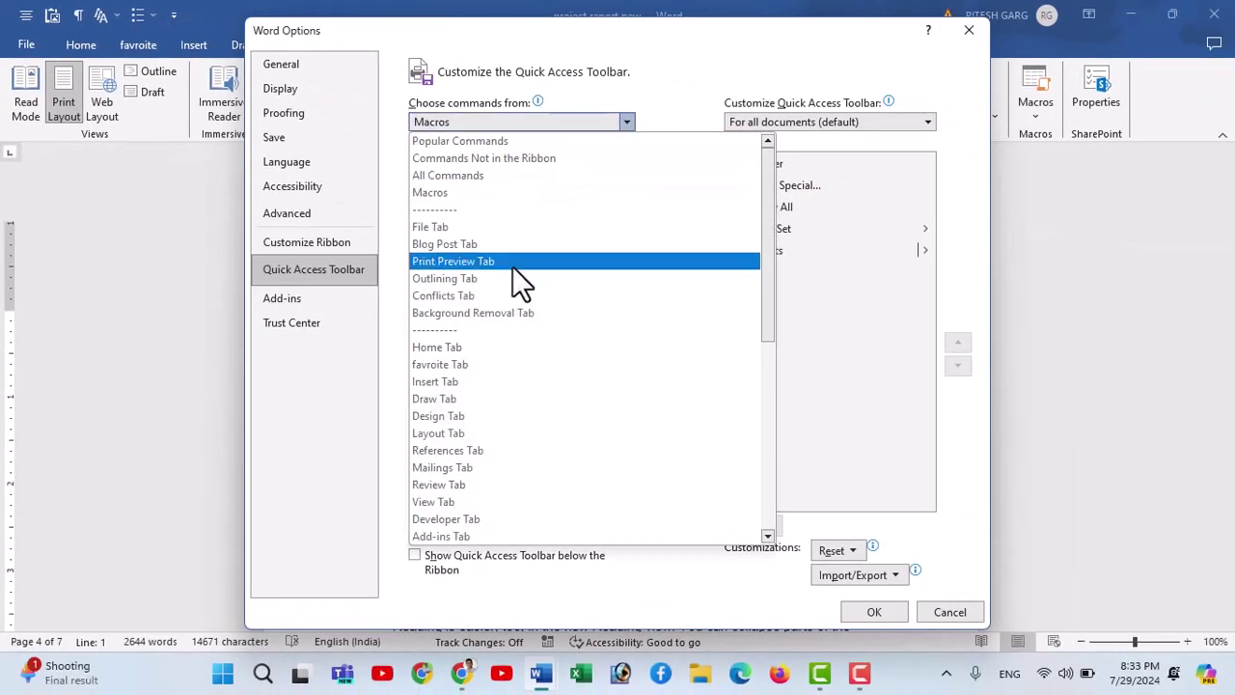
click(505, 175)
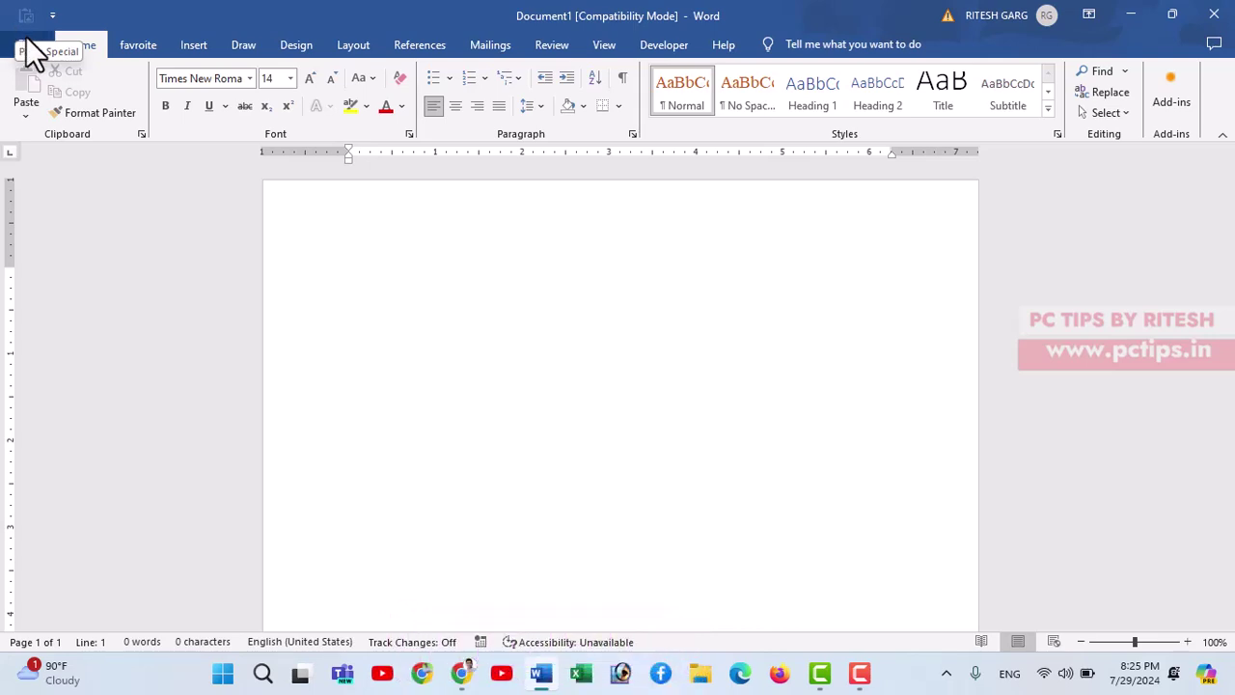
Add the Center command to the Quick Access Toolbar through File > Options.
click(31, 33)
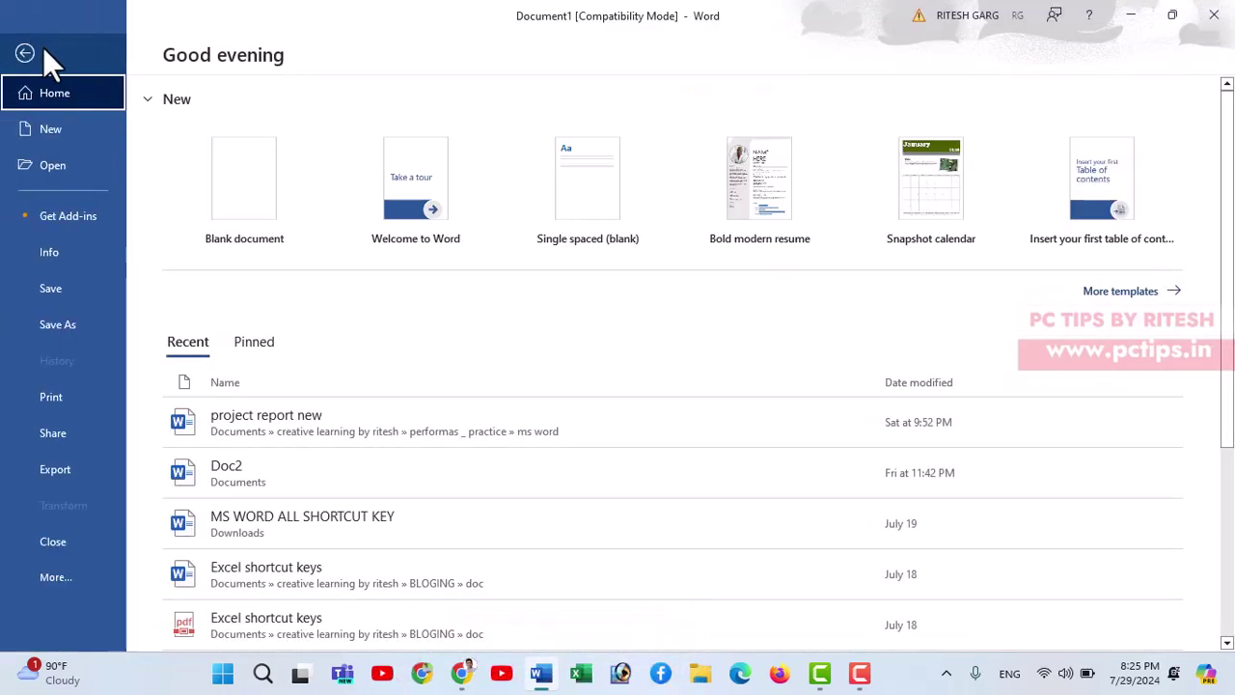
click(87, 578)
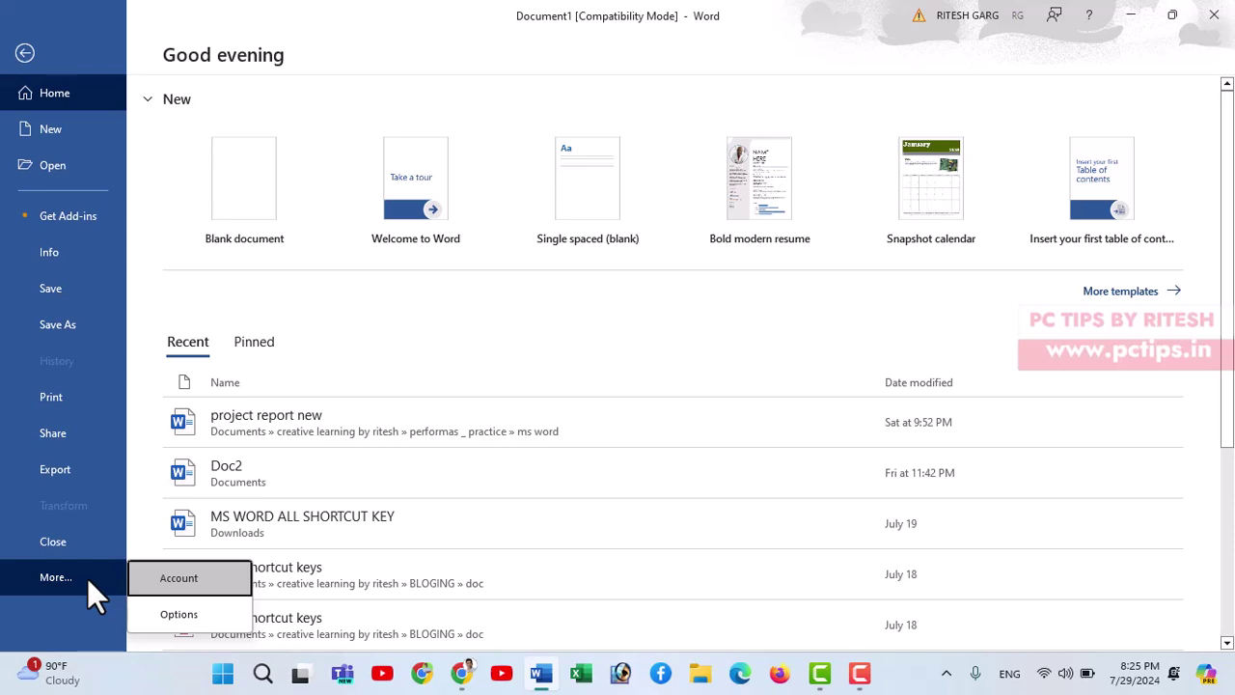
click(204, 606)
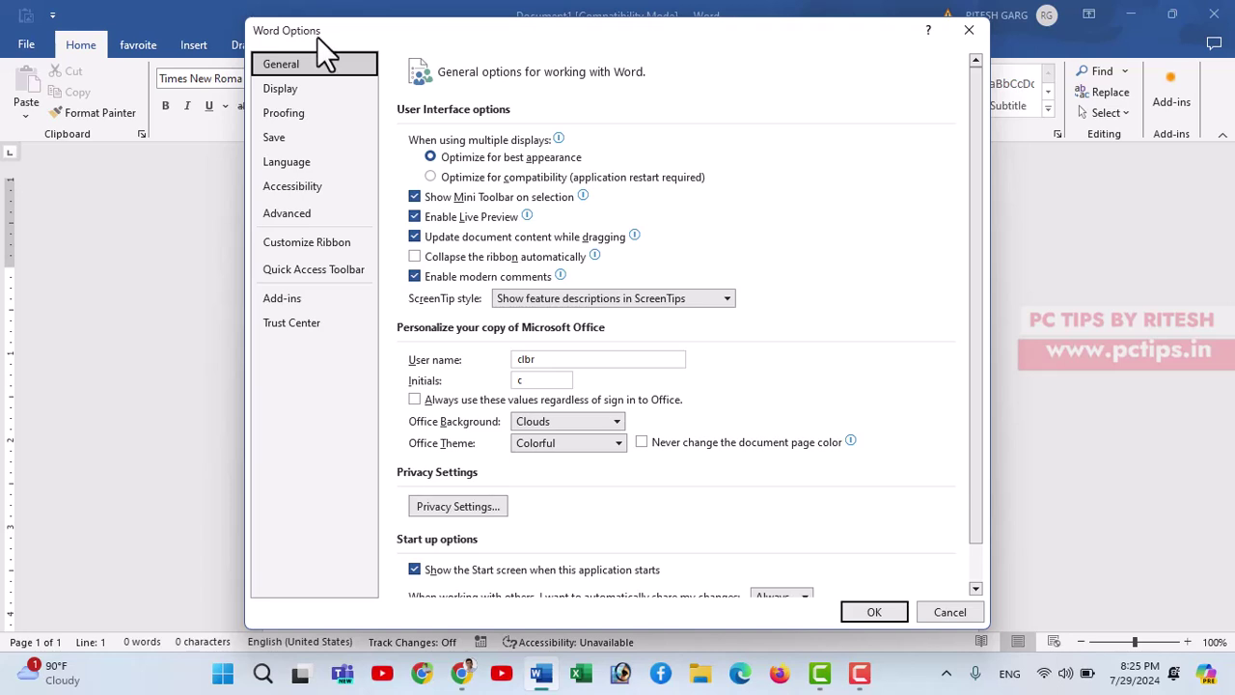
click(300, 273)
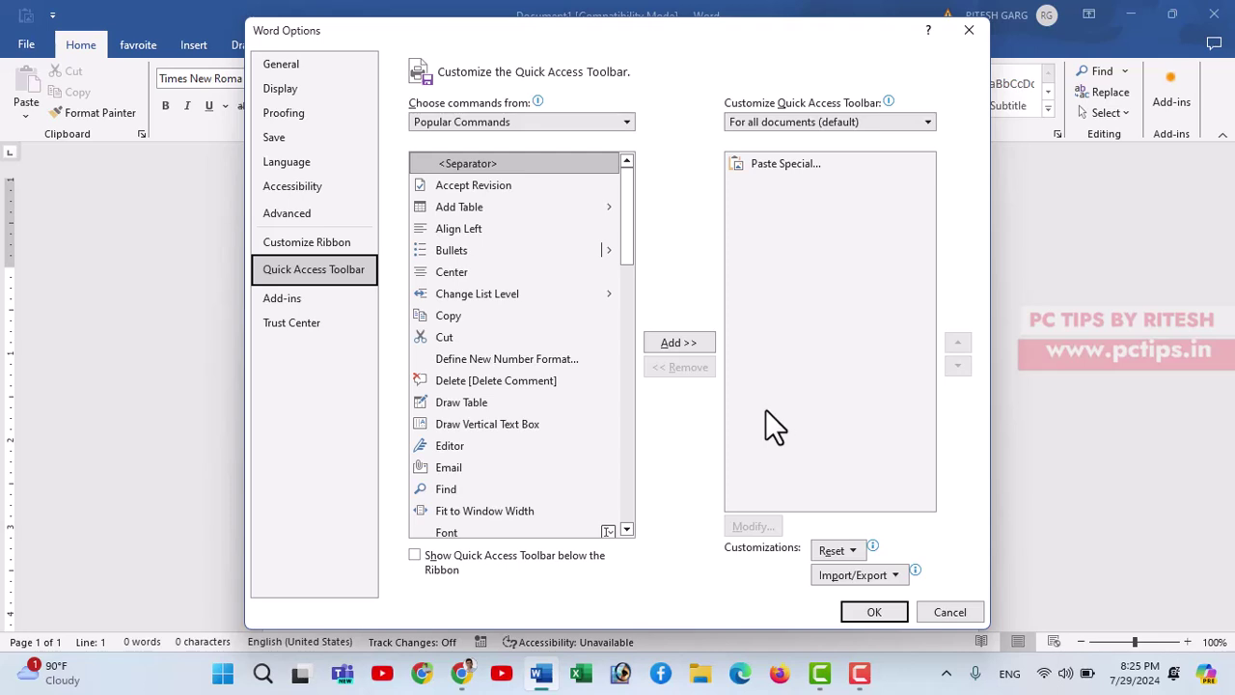
click(459, 270)
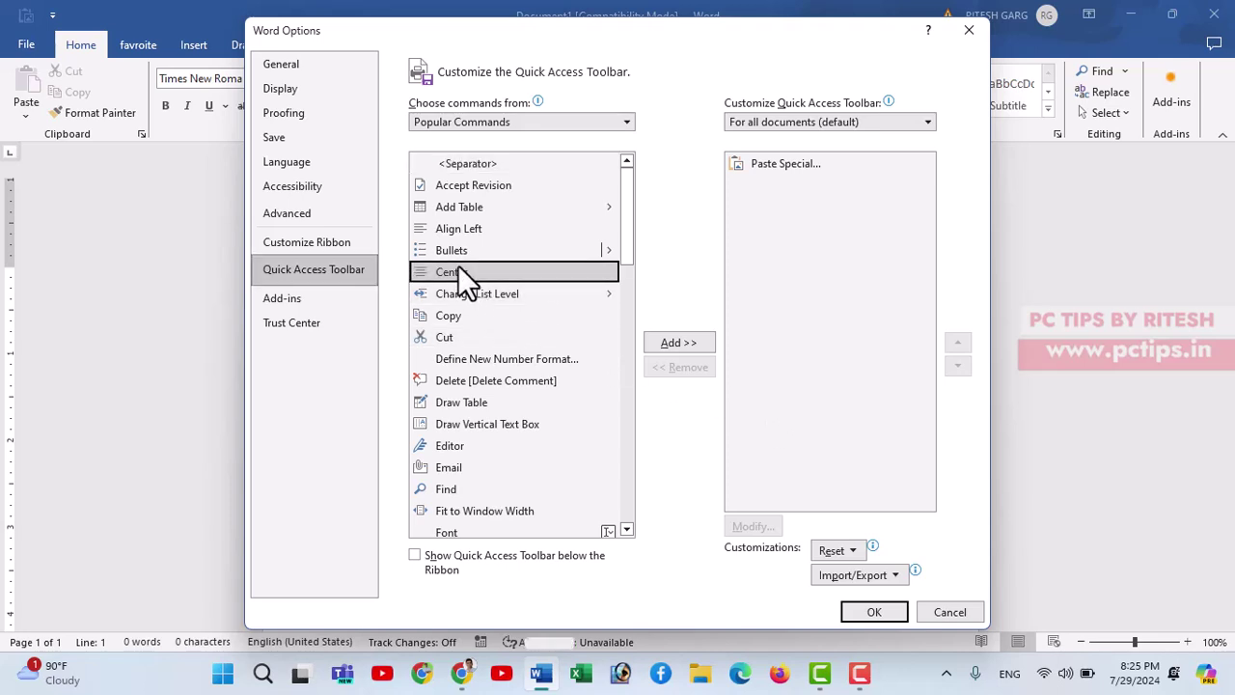
click(678, 344)
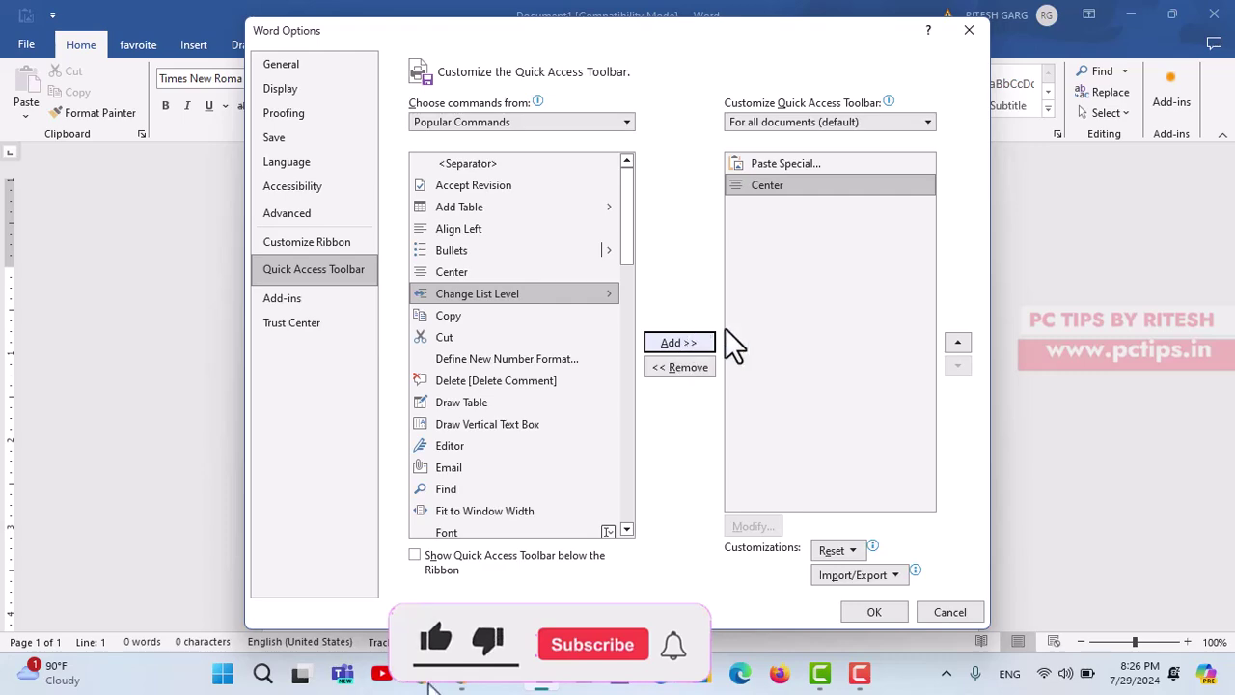
click(873, 616)
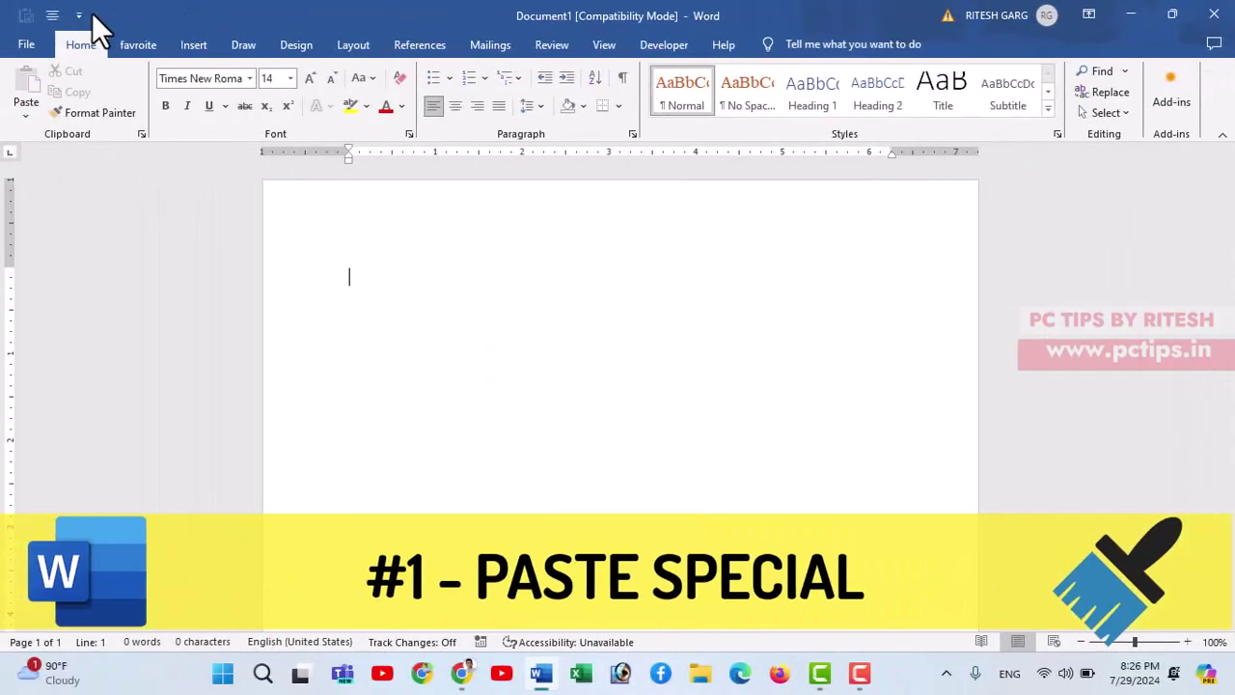
Open the Keyboard Function Keys F1 to F12 article in Chrome.
click(463, 673)
scroll(467, 367, up, 2)
scroll(455, 329, down, 1)
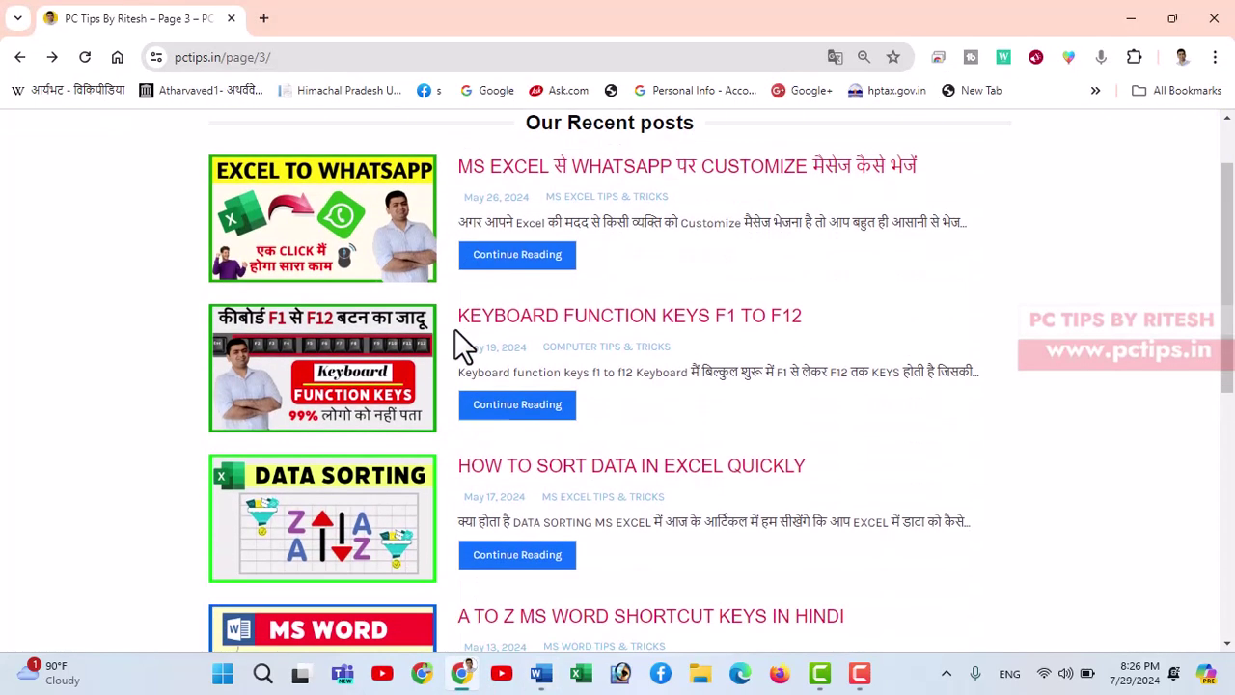
click(376, 379)
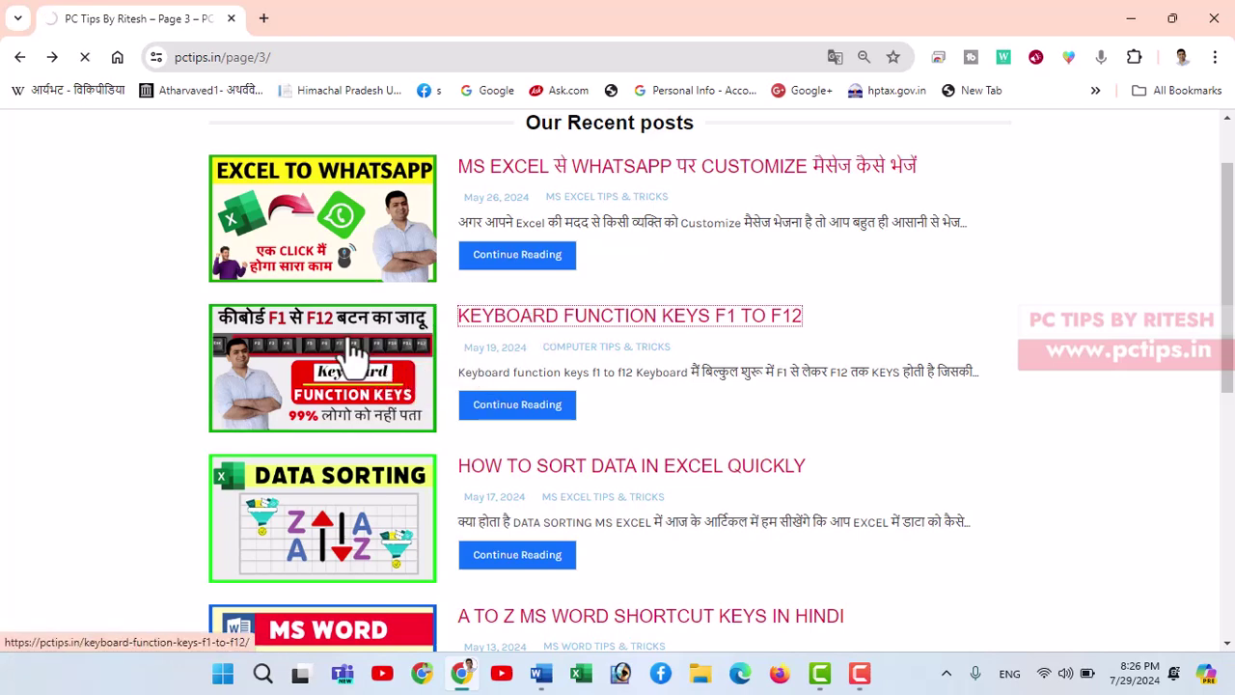
Scroll down to the article's first paragraph, then return to the blank Word document.
scroll(419, 419, down, 5)
scroll(383, 374, down, 3)
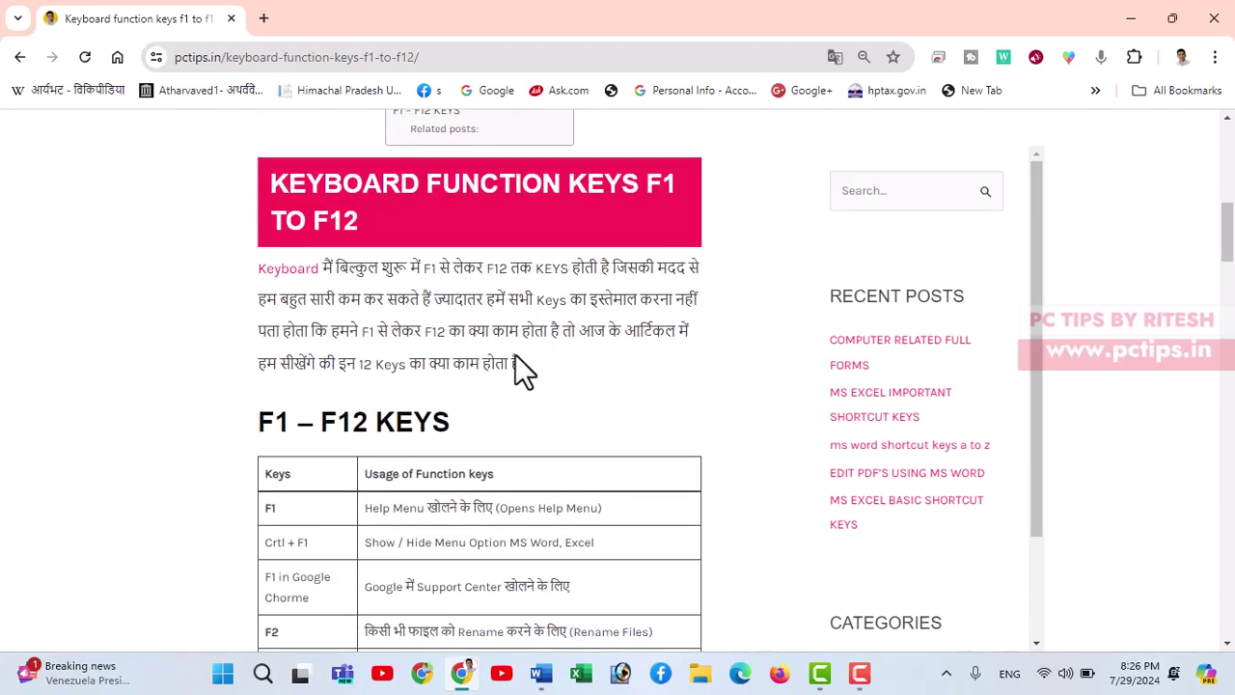
drag(522, 363, 309, 270)
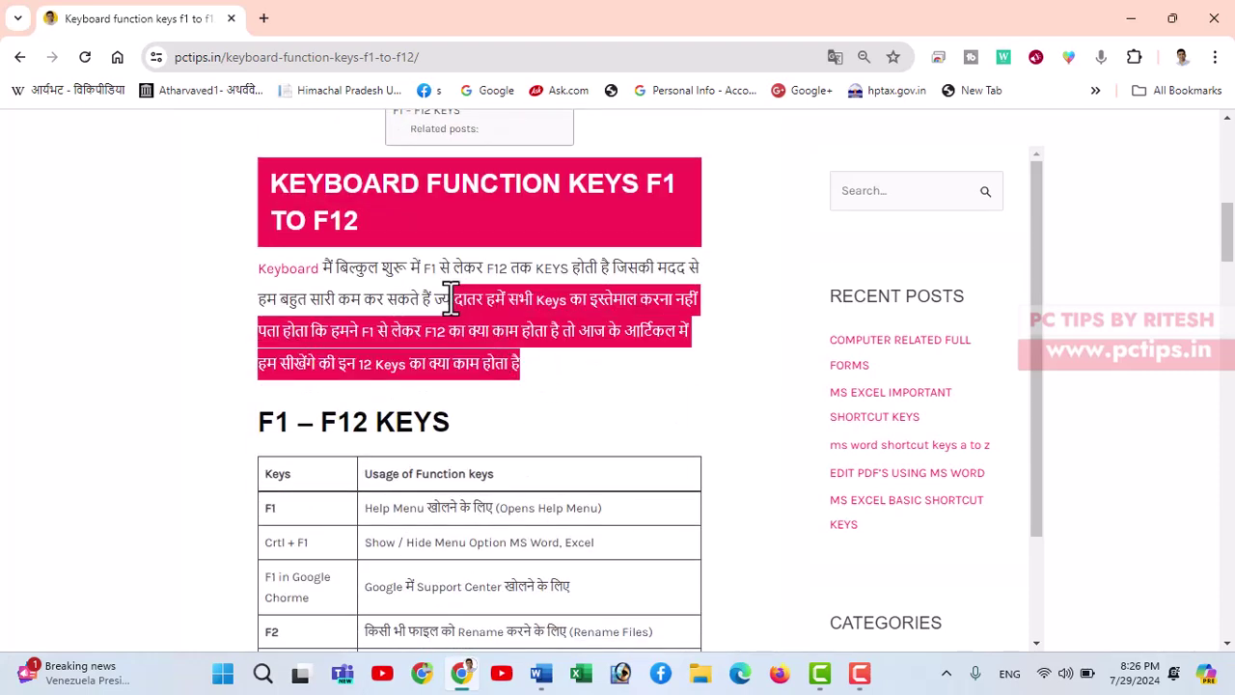
click(244, 267)
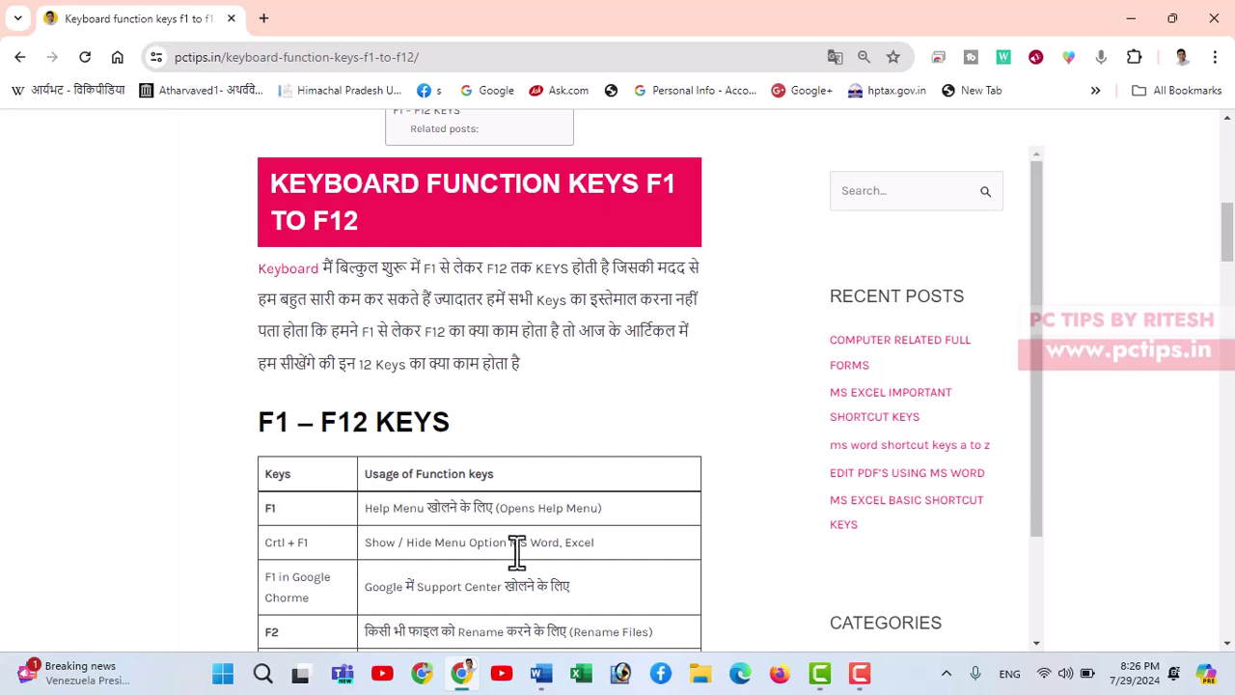
click(544, 685)
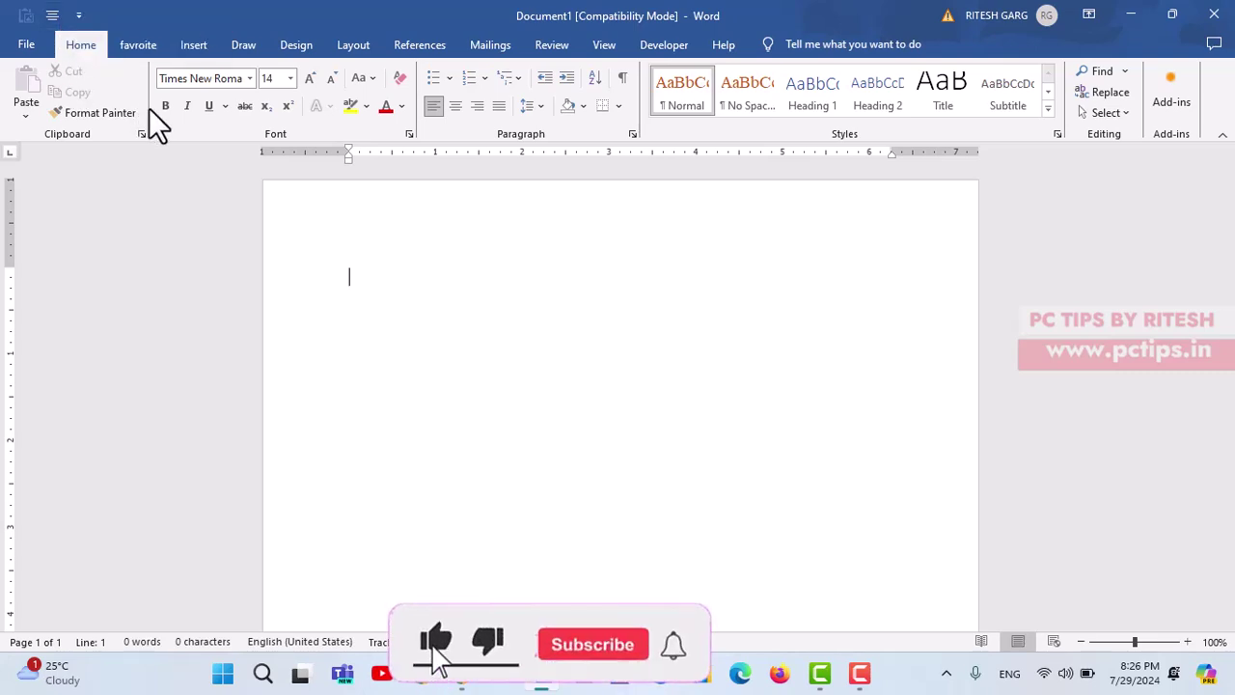
Add Paste Special from the Home Tab commands to the Quick Access Toolbar after Center.
click(81, 15)
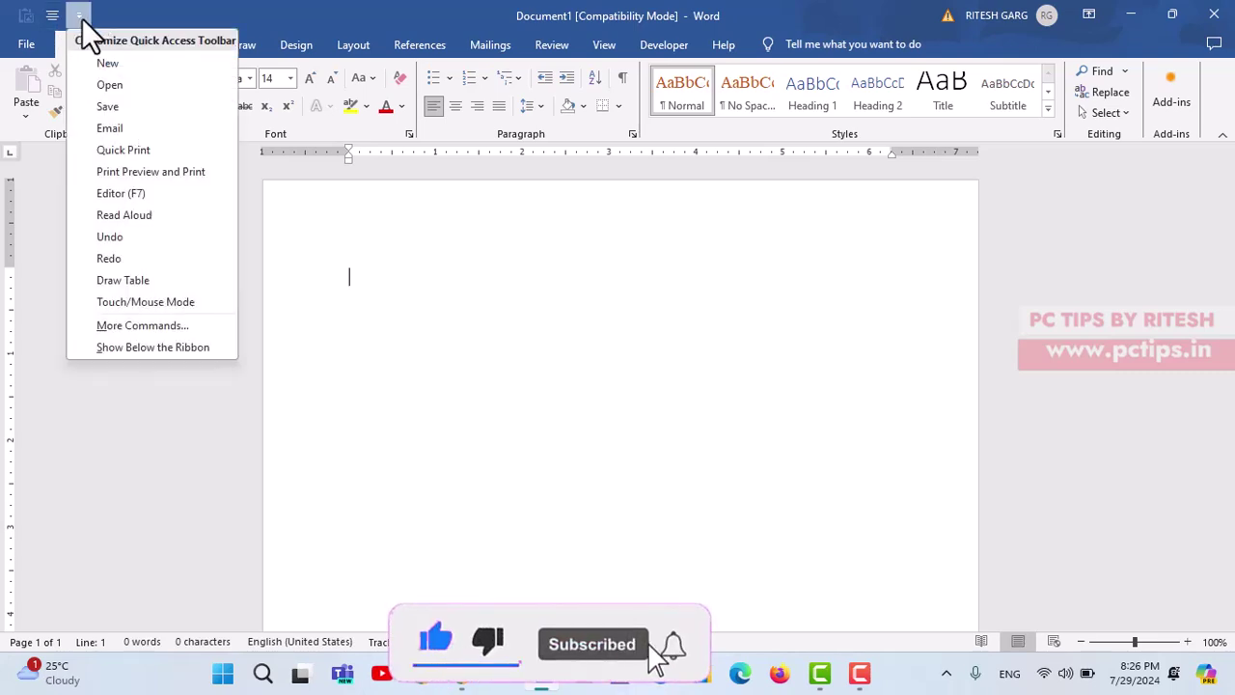
click(137, 325)
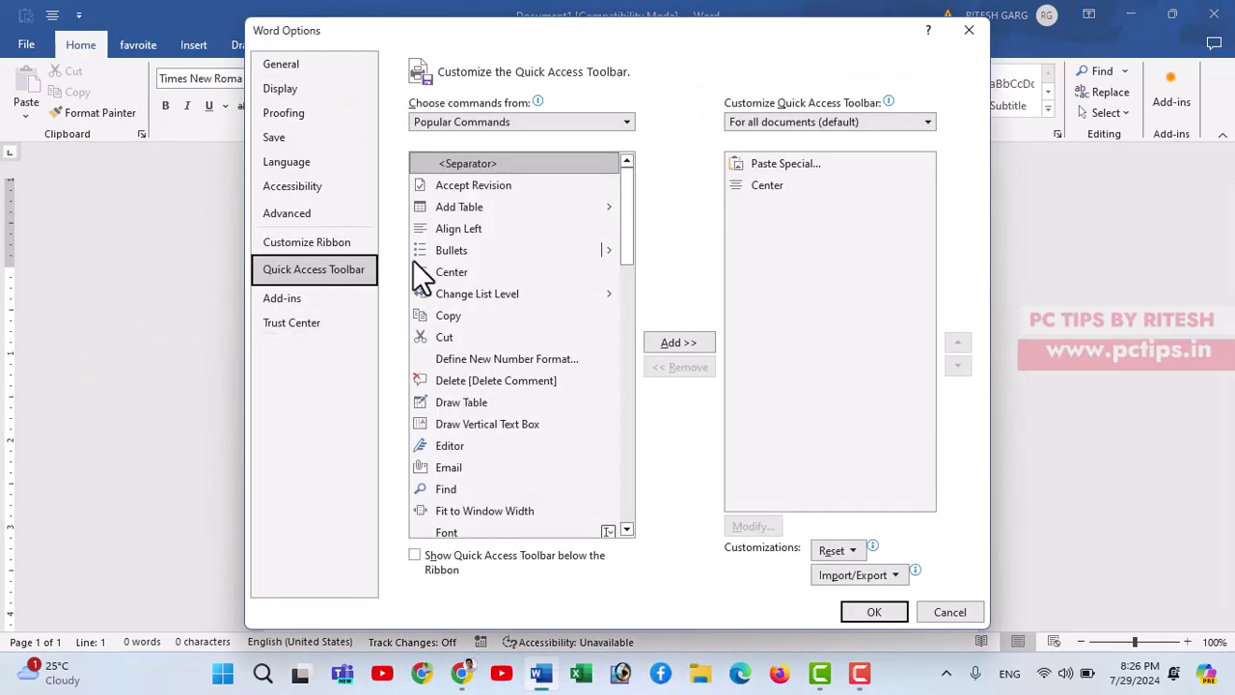
click(569, 122)
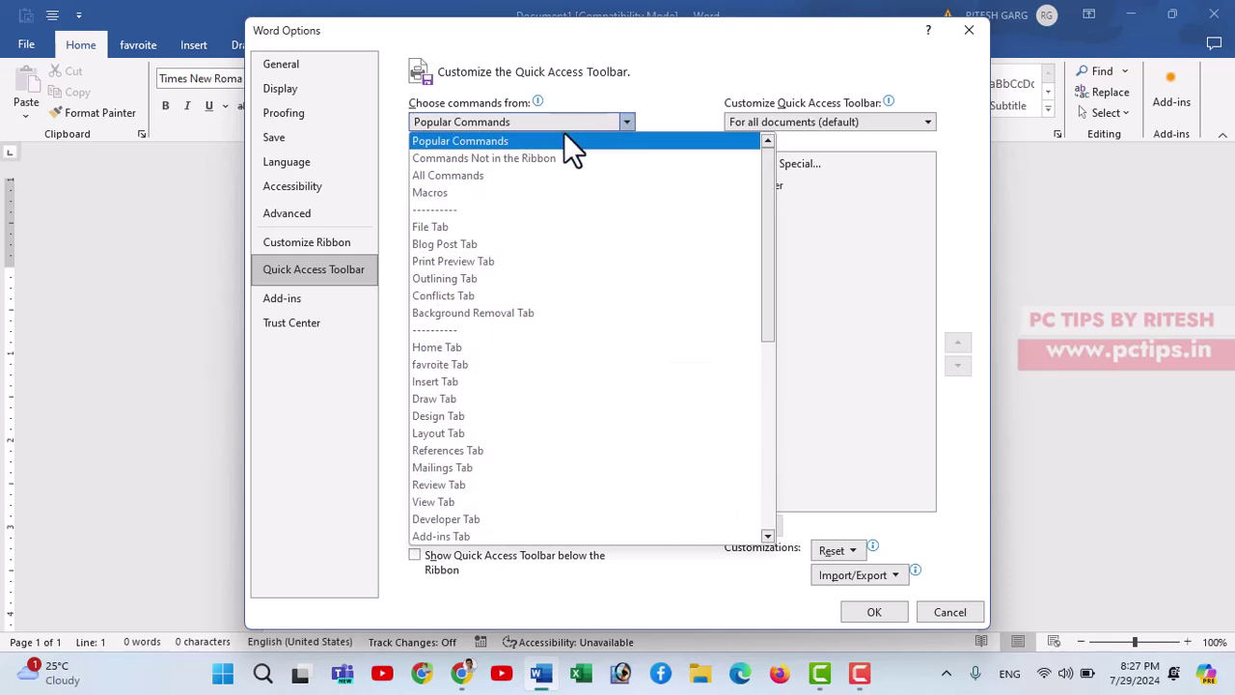
click(477, 349)
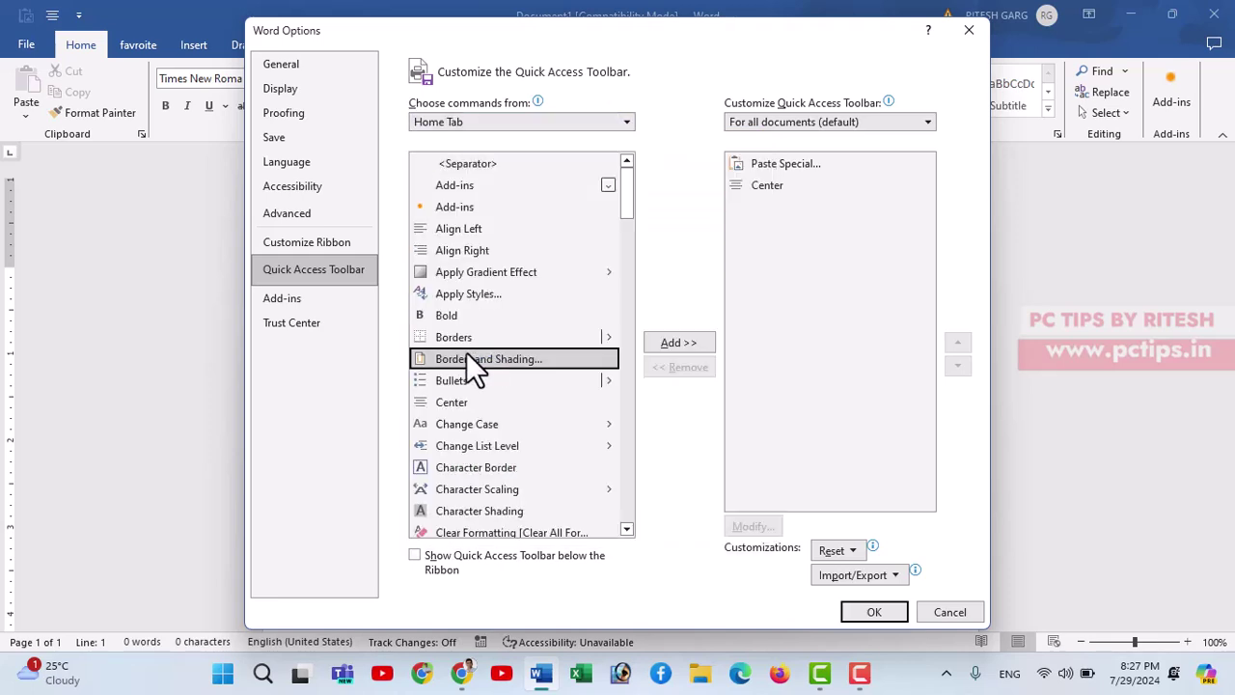
key(p)
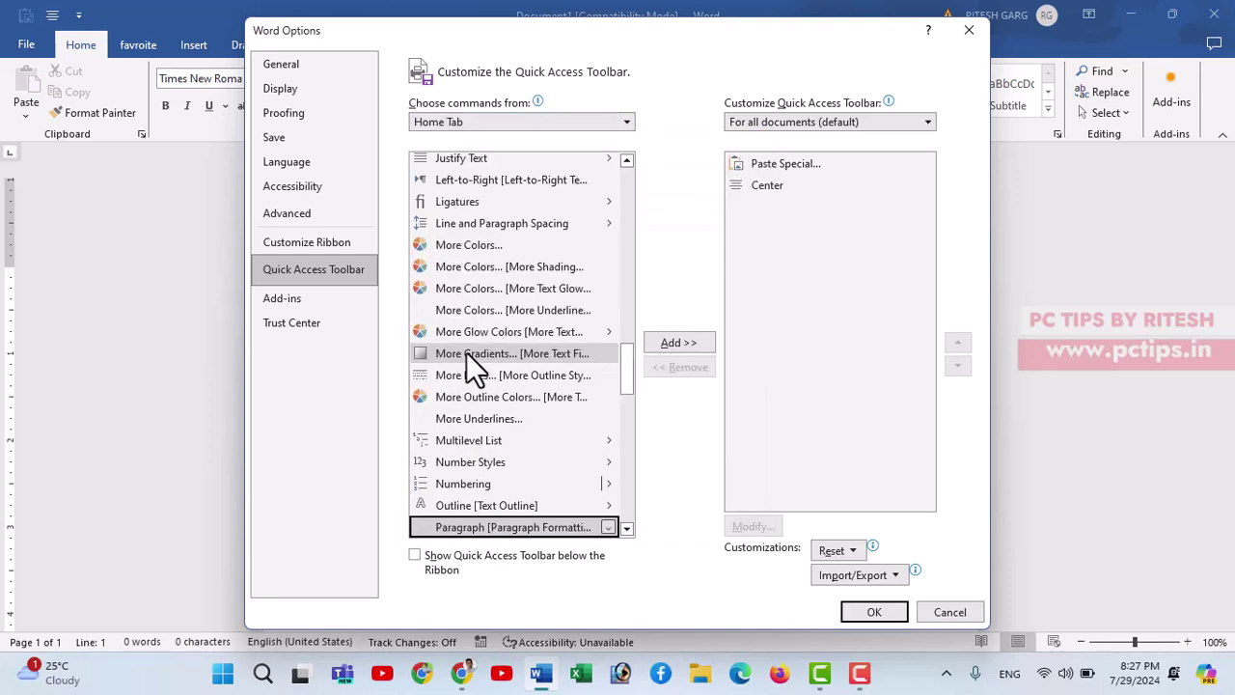
scroll(528, 393, down, 3)
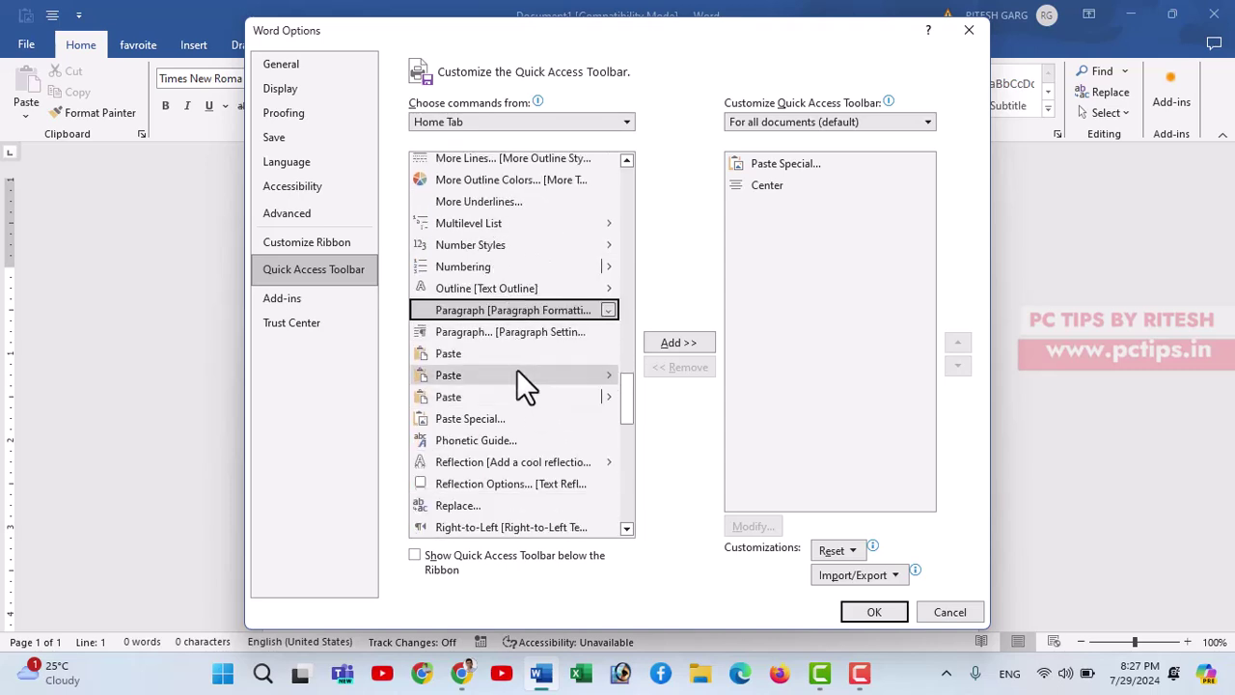
click(499, 426)
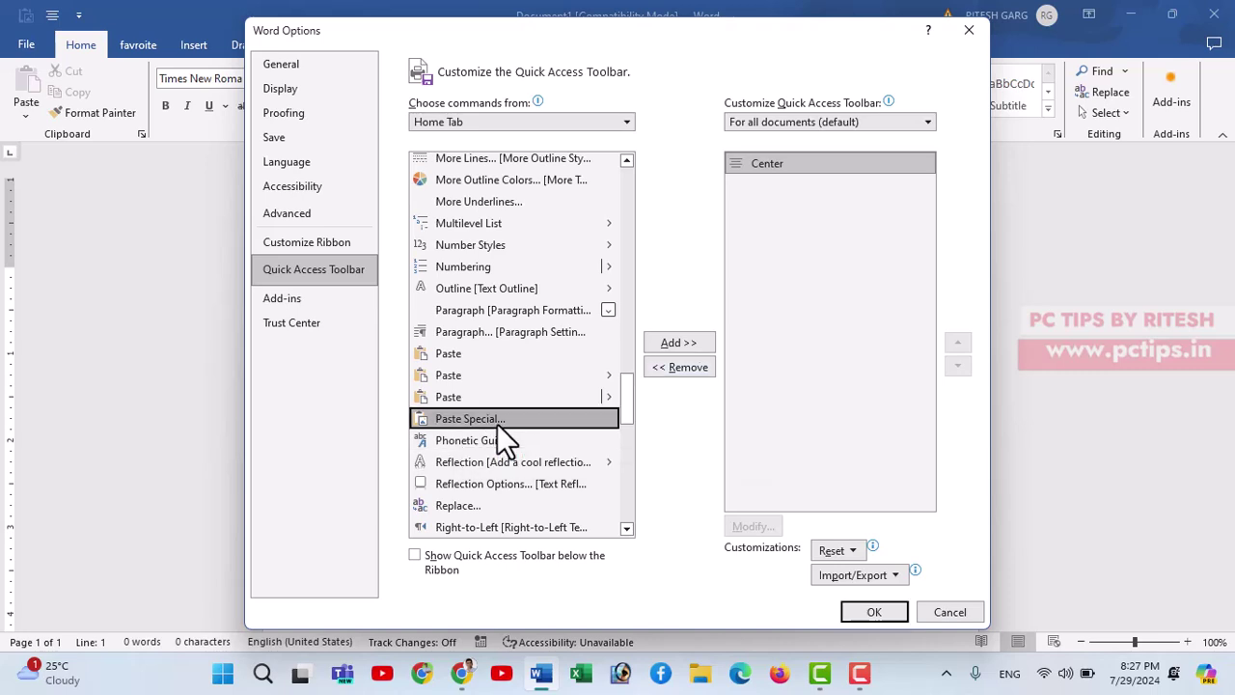
click(673, 344)
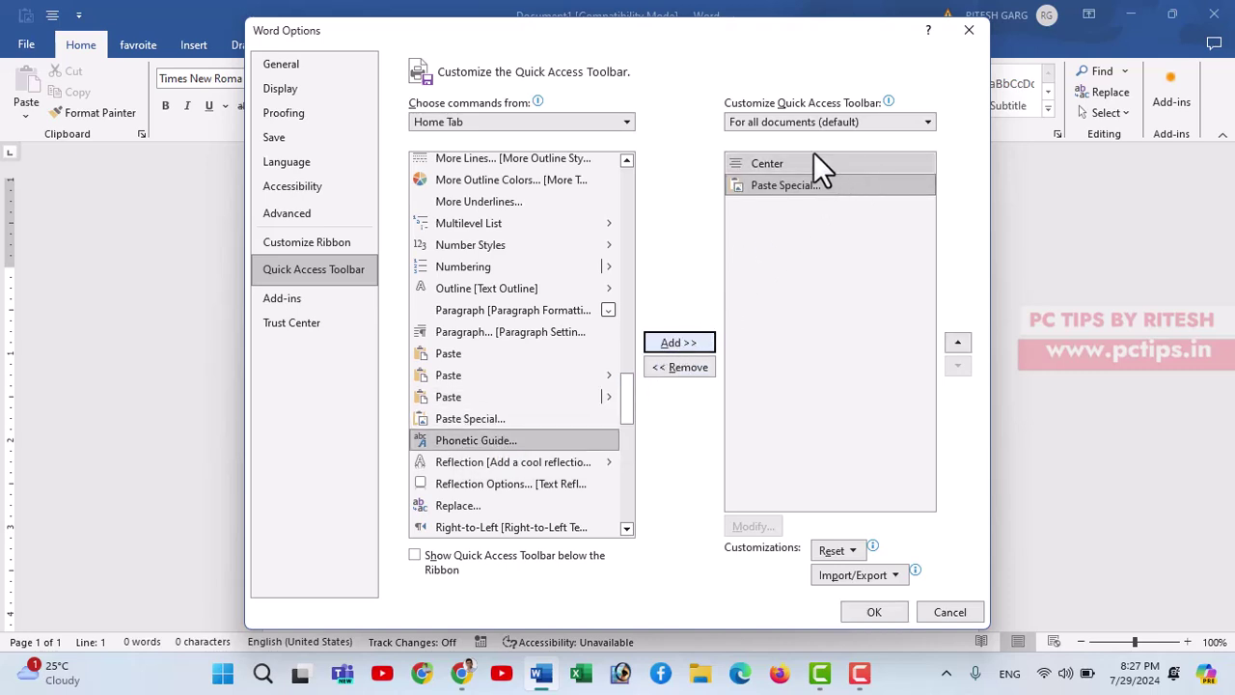
click(878, 614)
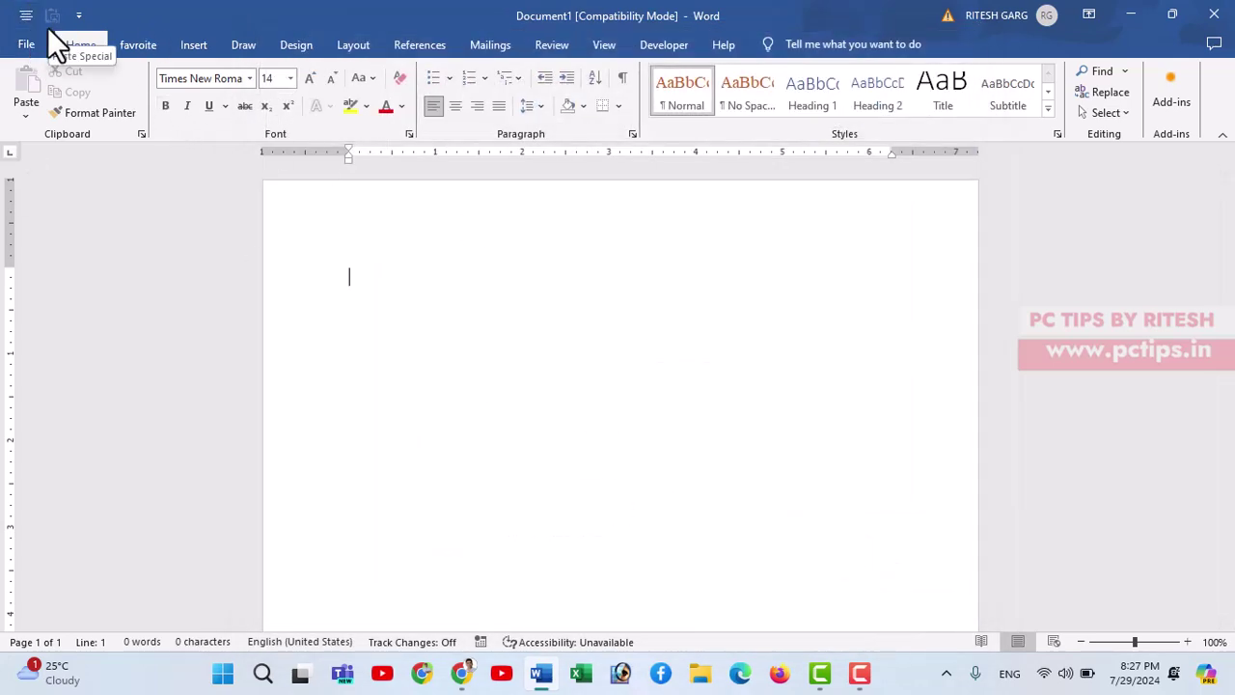
Select the article's first Hindi paragraph in Chrome and return to Word.
click(467, 673)
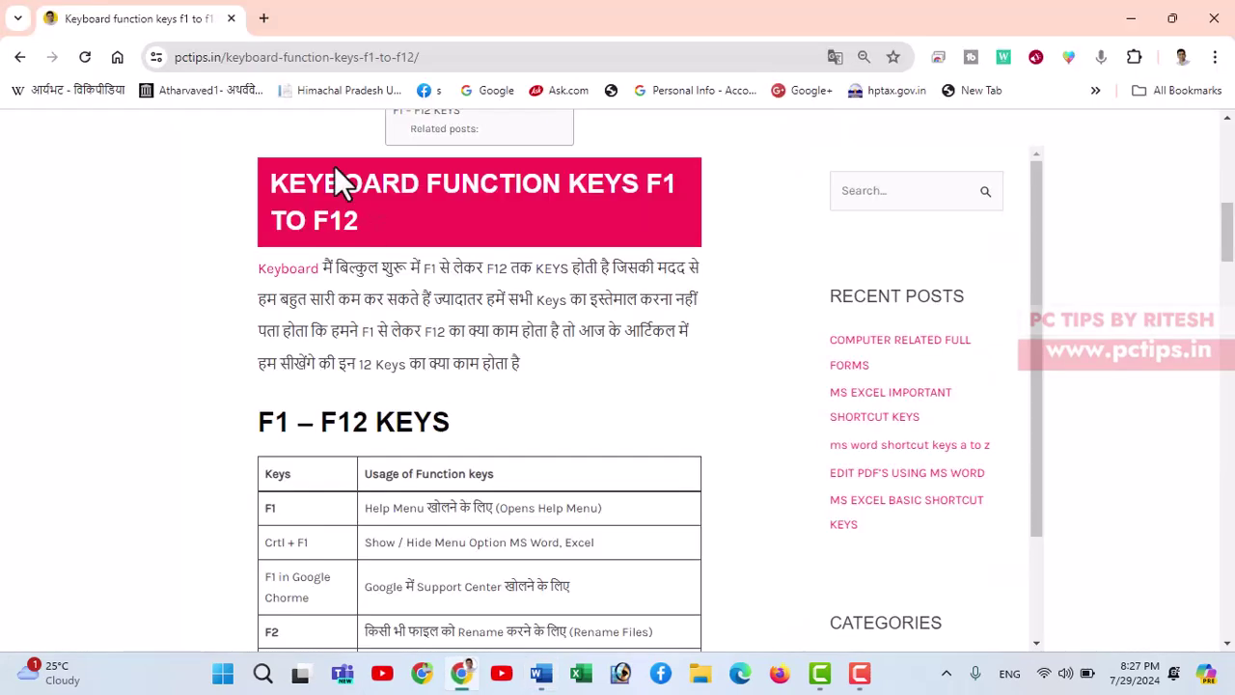
mouse_move(234, 271)
mouse_down()
mouse_move(392, 298)
mouse_move(532, 357)
mouse_up()
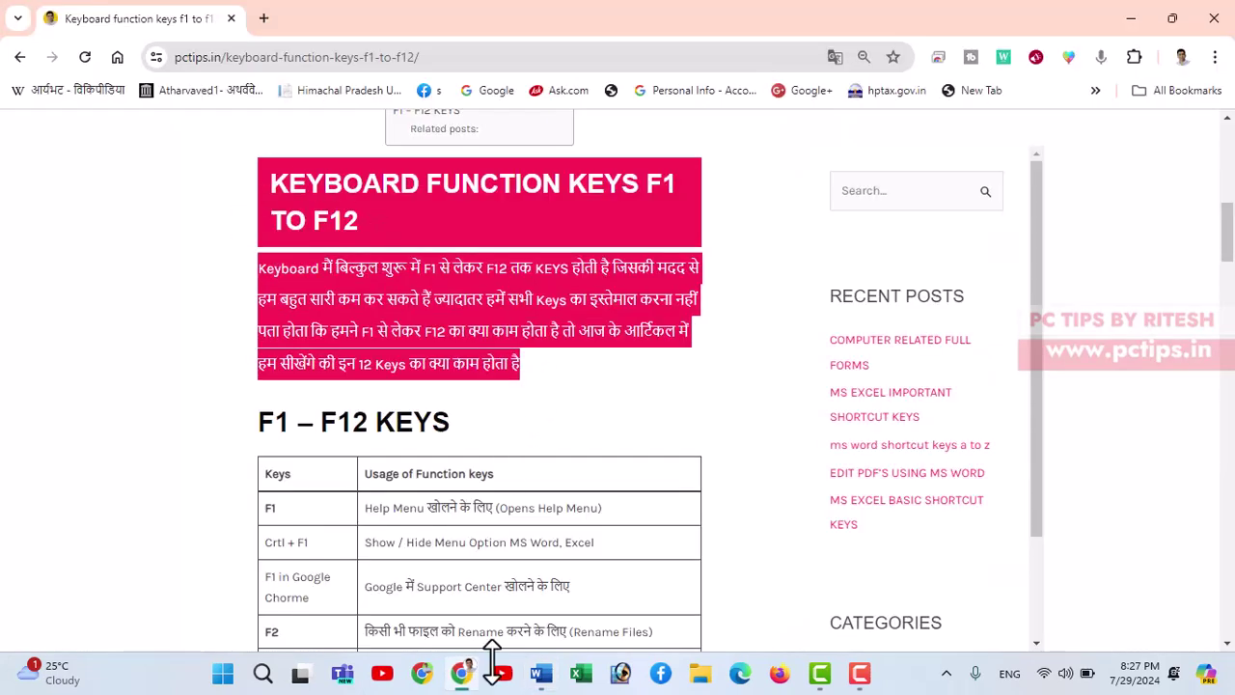
click(541, 673)
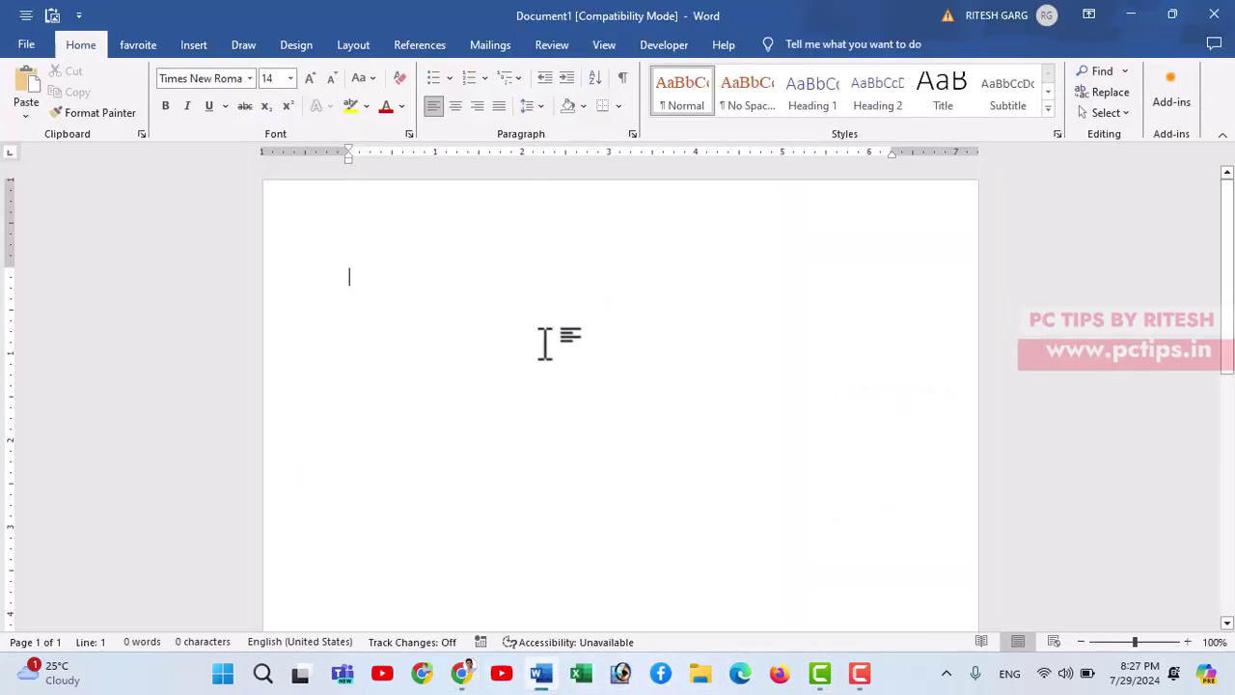
Paste the Hindi paragraph as Unformatted Text via Paste Special, then select it.
click(53, 17)
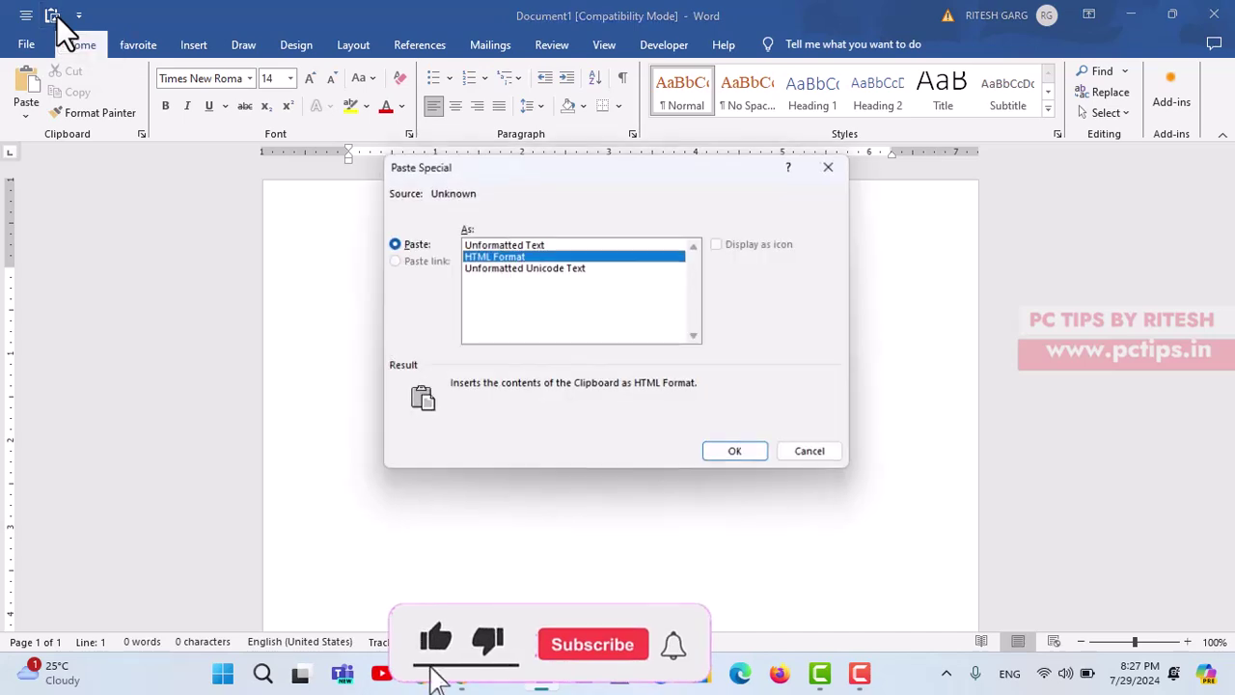
click(492, 245)
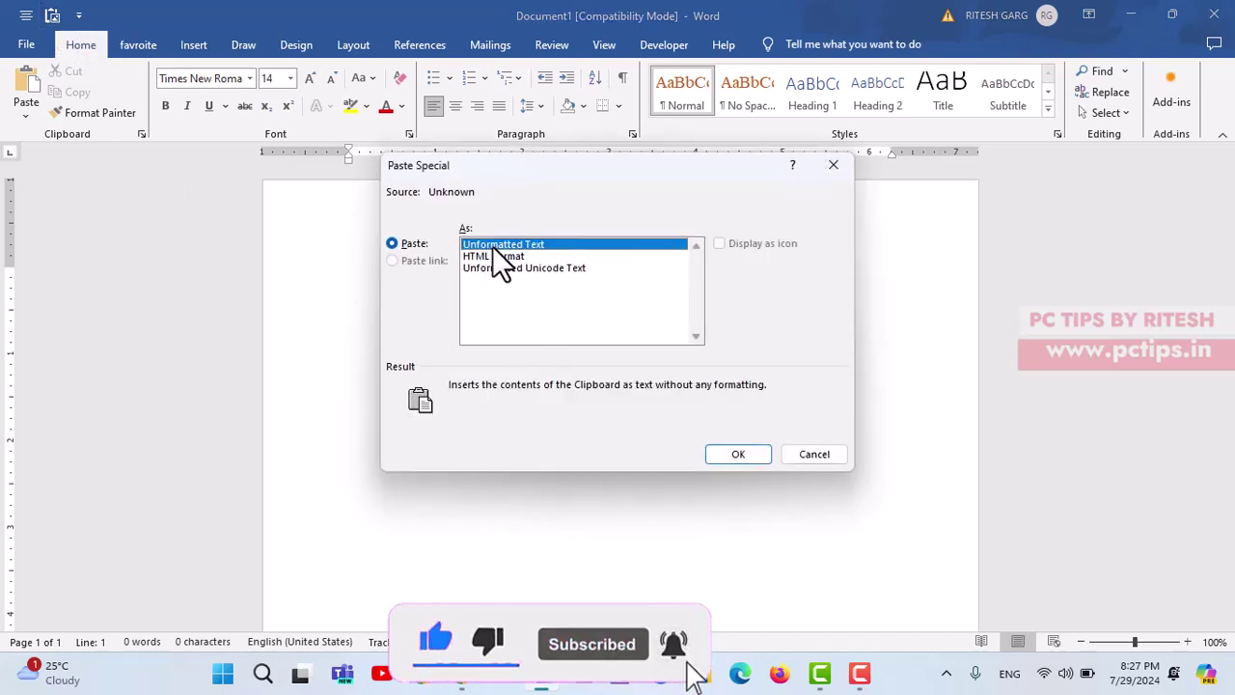
click(740, 455)
drag(597, 357, 356, 280)
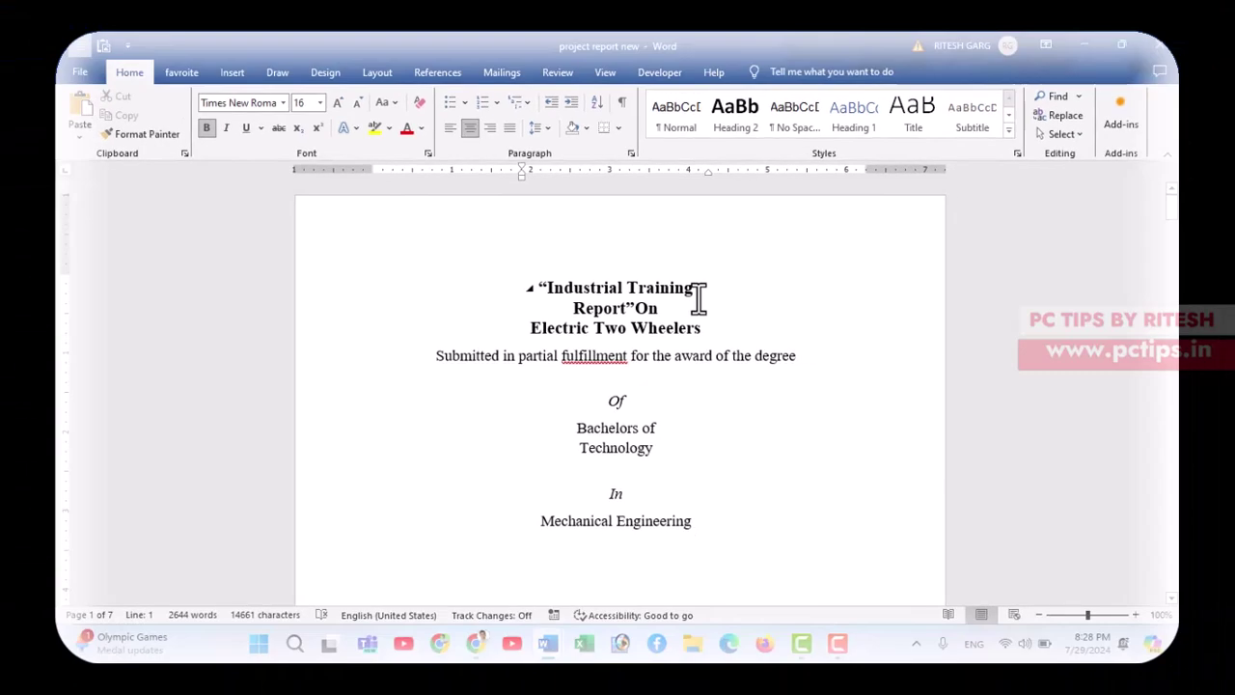
Scroll through the report from the title page down to the ACKNOWLEDGEMENT page.
scroll(676, 297, down, 2)
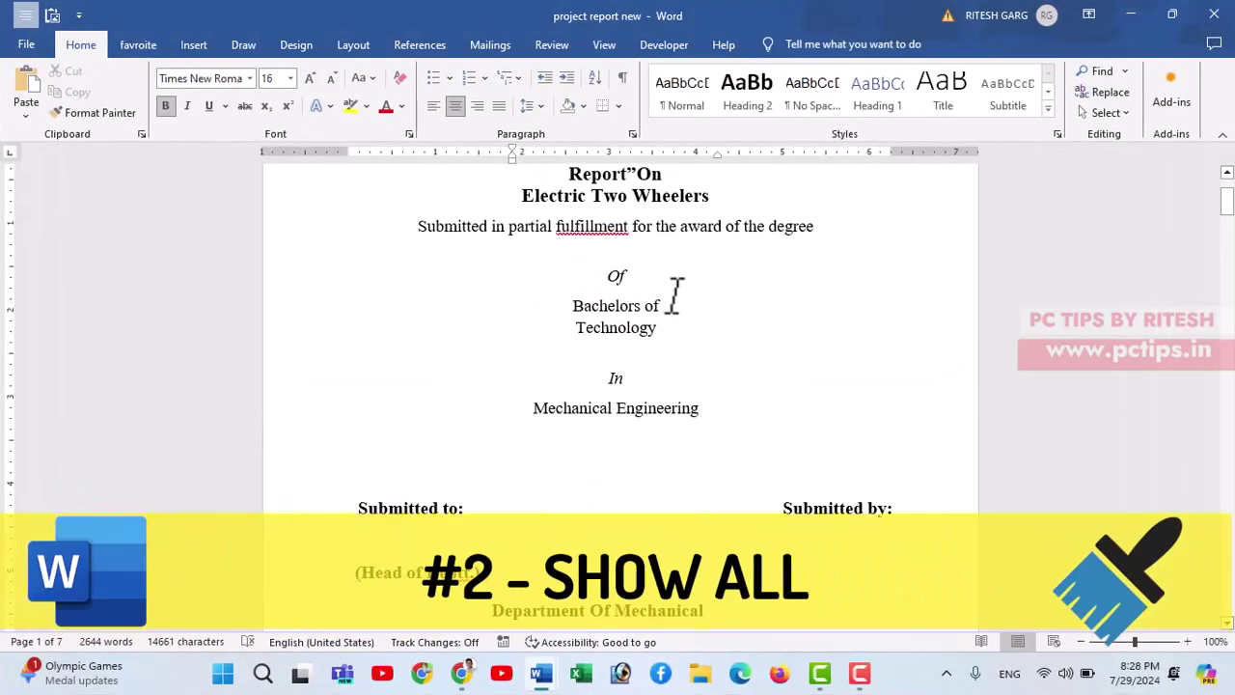
scroll(684, 314, up, 2)
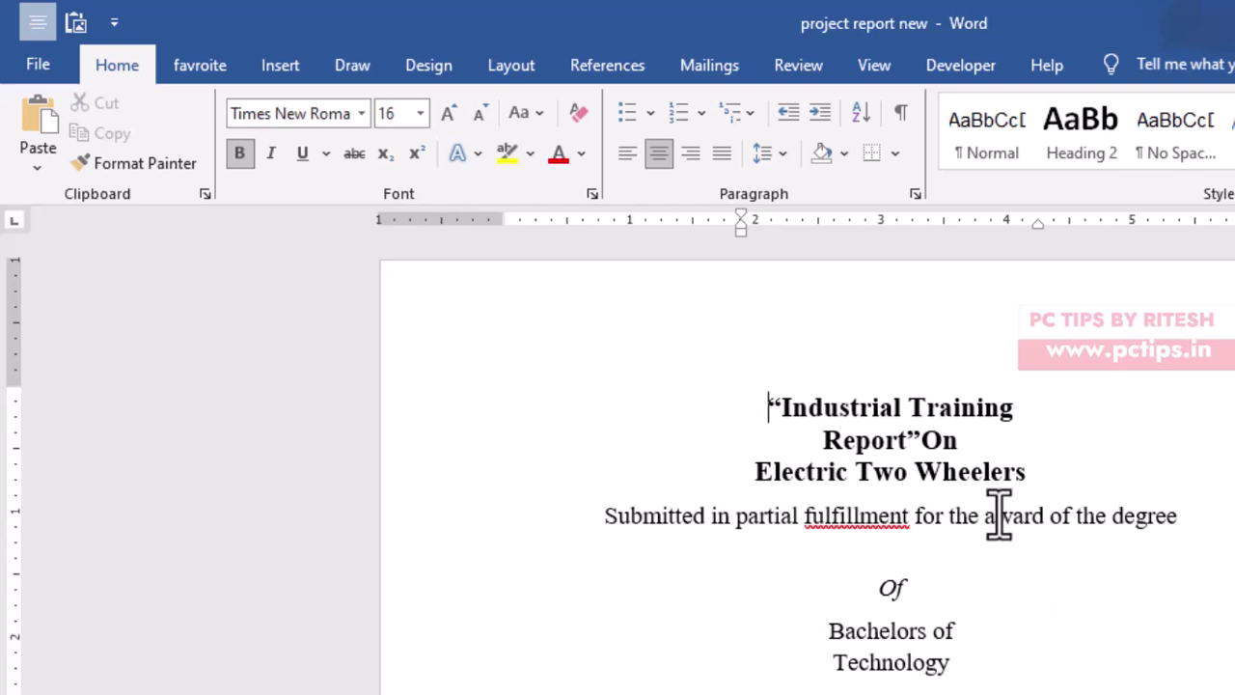
scroll(998, 516, down, 3)
scroll(998, 538, down, 3)
scroll(998, 607, down, 2)
scroll(998, 623, down, 3)
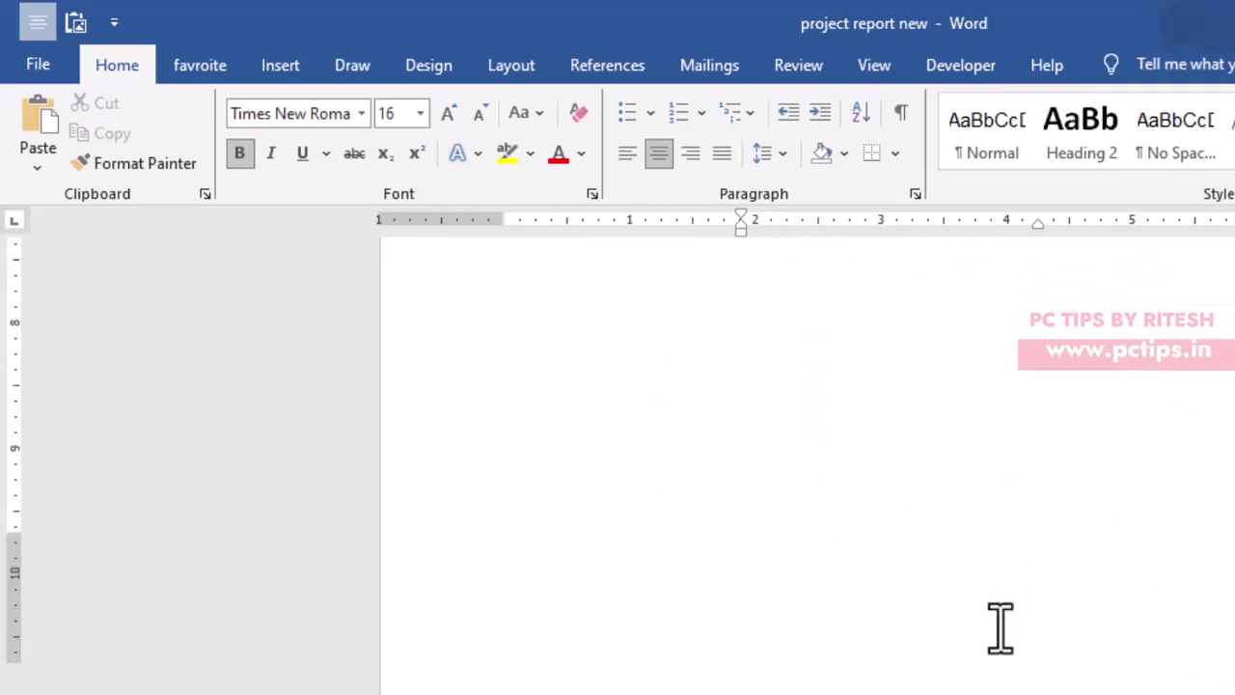
scroll(1001, 627, down, 3)
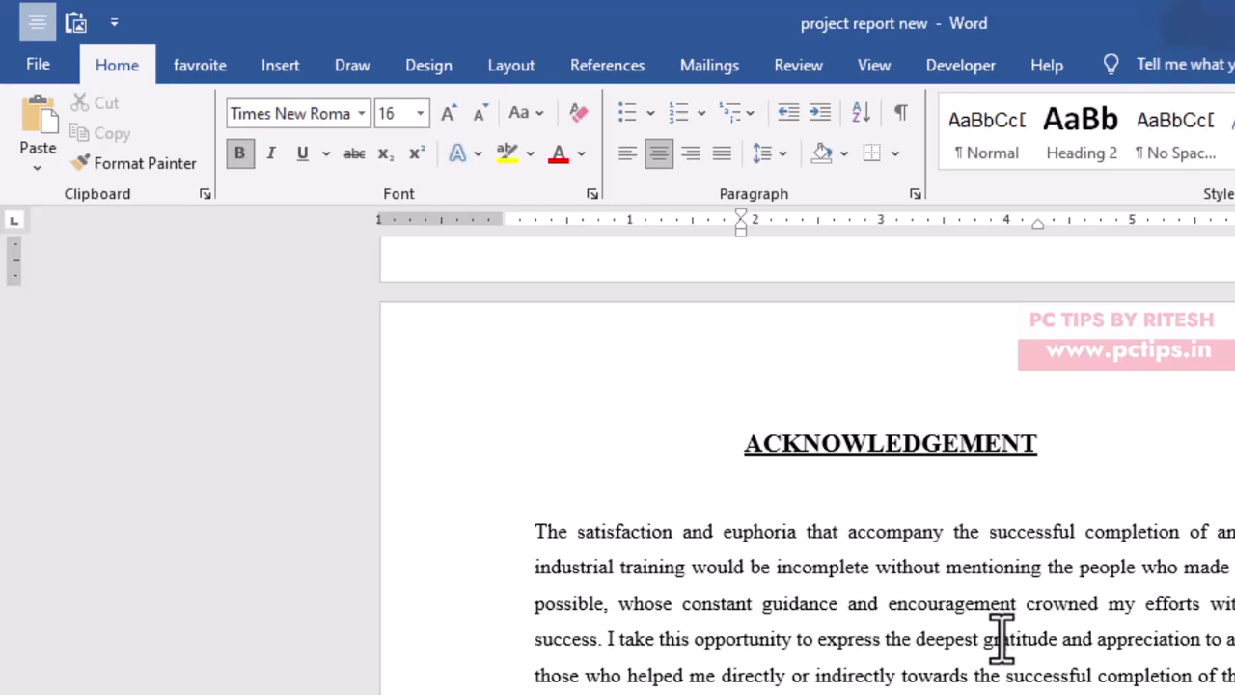
scroll(1001, 637, down, 2)
scroll(1001, 637, down, 2)
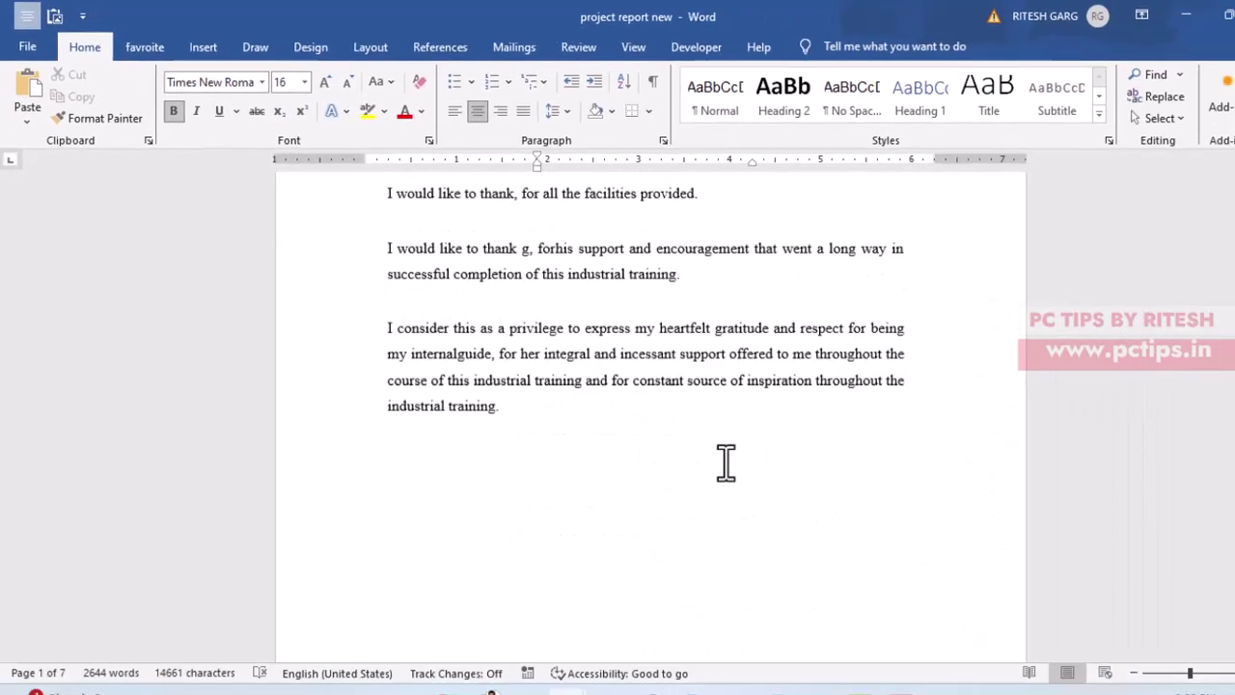
scroll(692, 441, up, 3)
scroll(692, 441, up, 1)
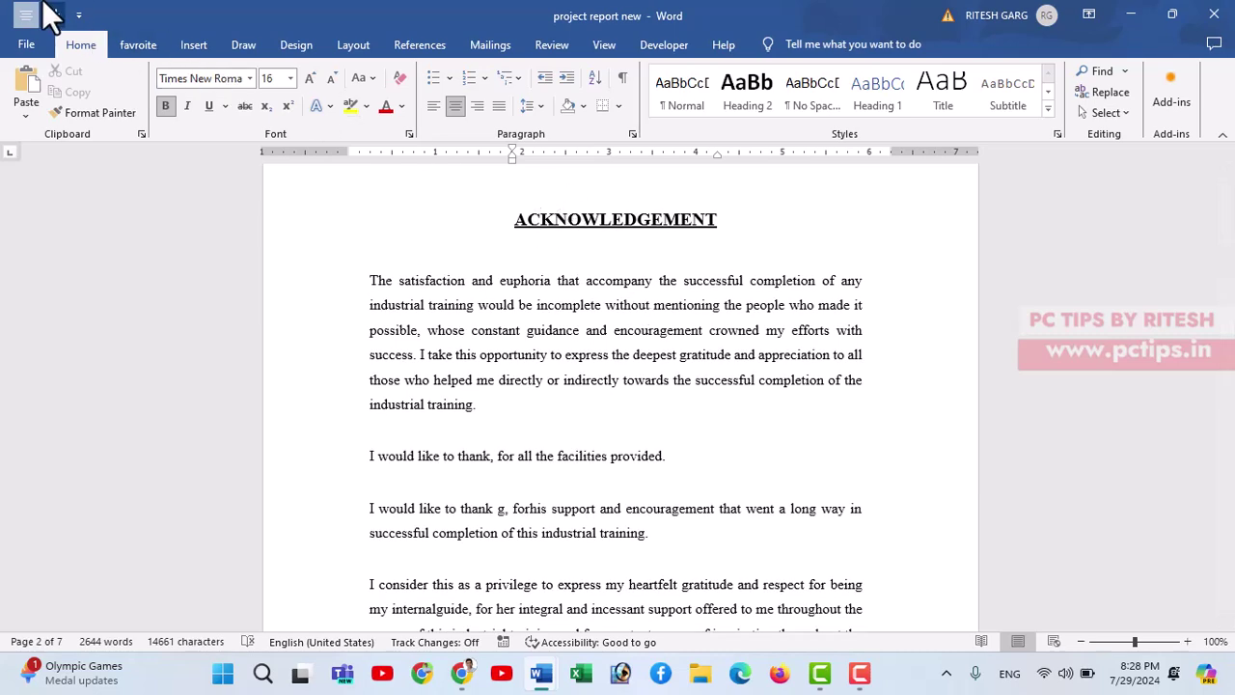
Add the Show All command from the Home Tab list to the Quick Access Toolbar.
click(78, 15)
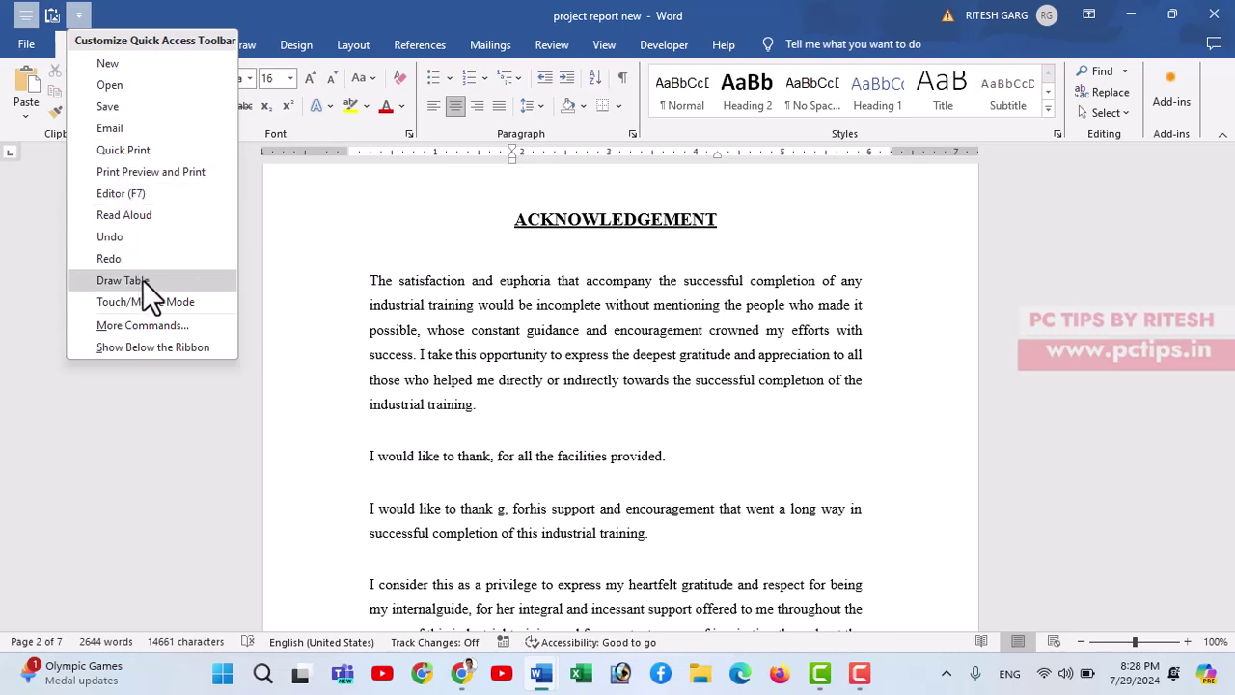
click(154, 324)
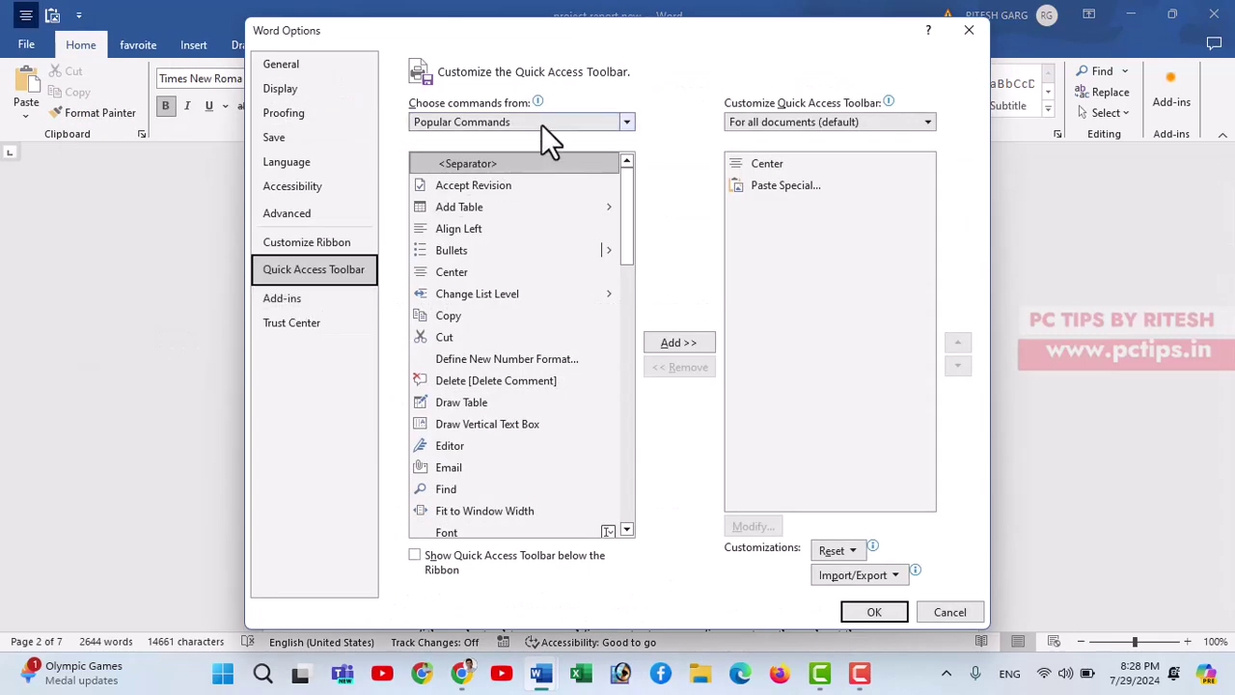
click(541, 121)
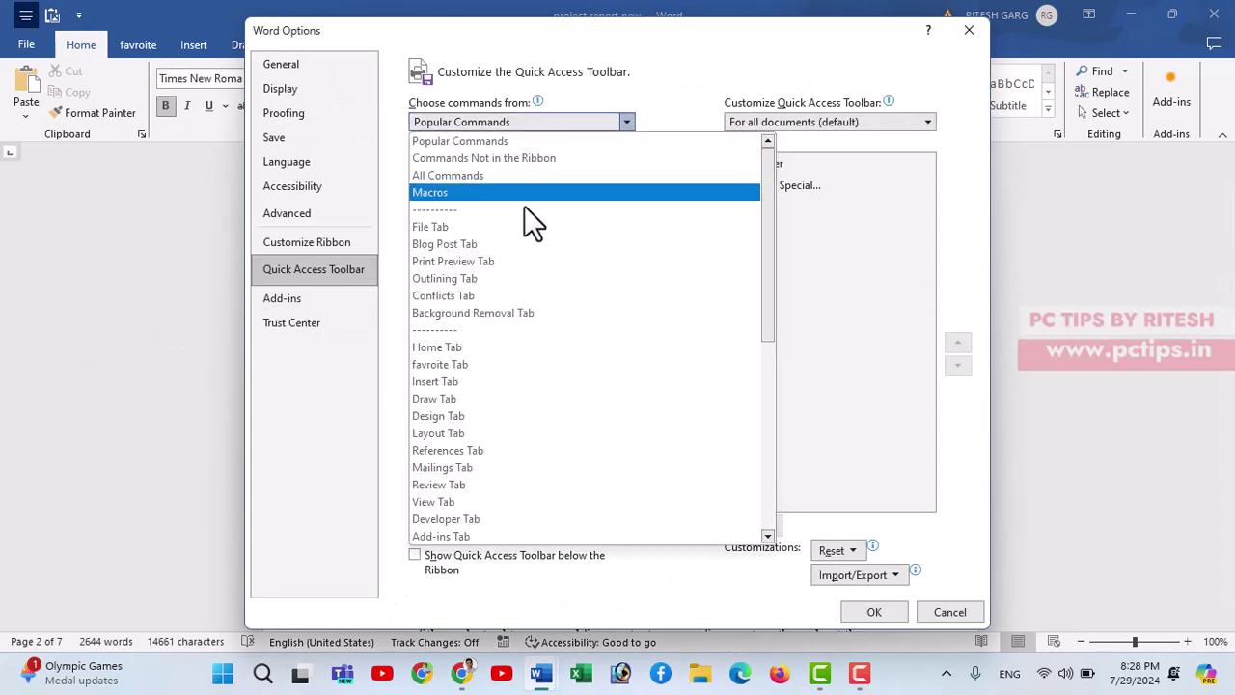
click(472, 350)
click(478, 340)
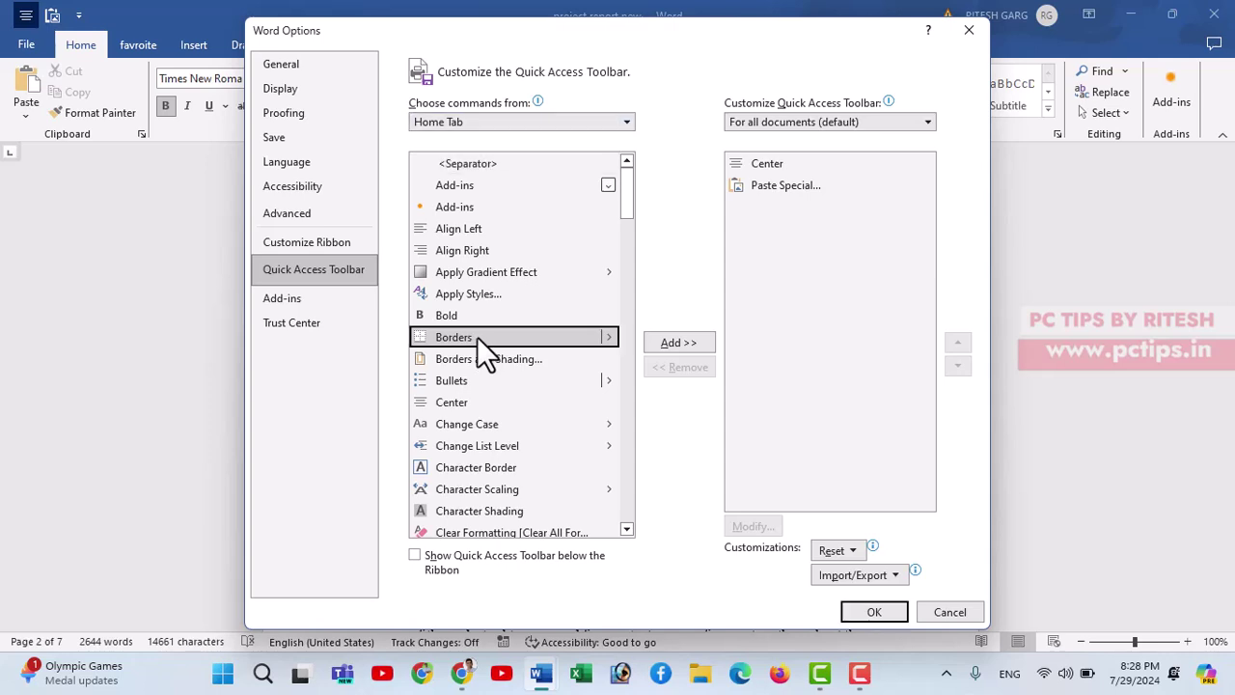
key(s)
scroll(481, 409, down, 1)
scroll(481, 409, down, 3)
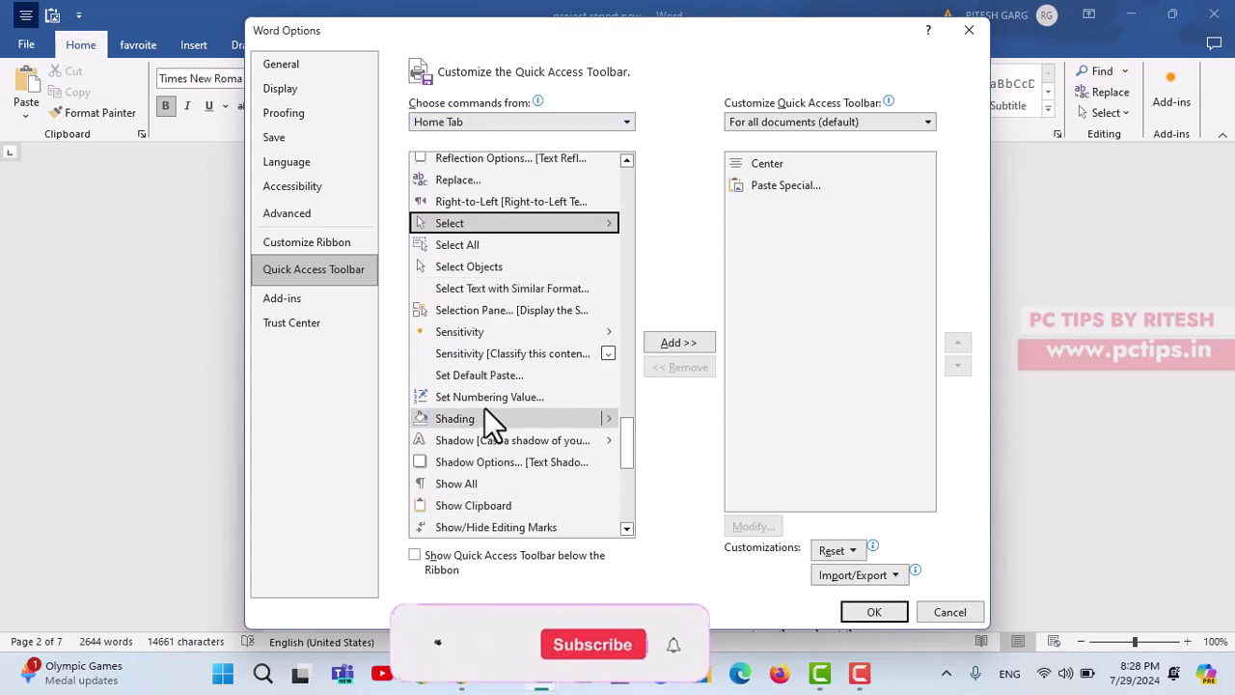
click(487, 482)
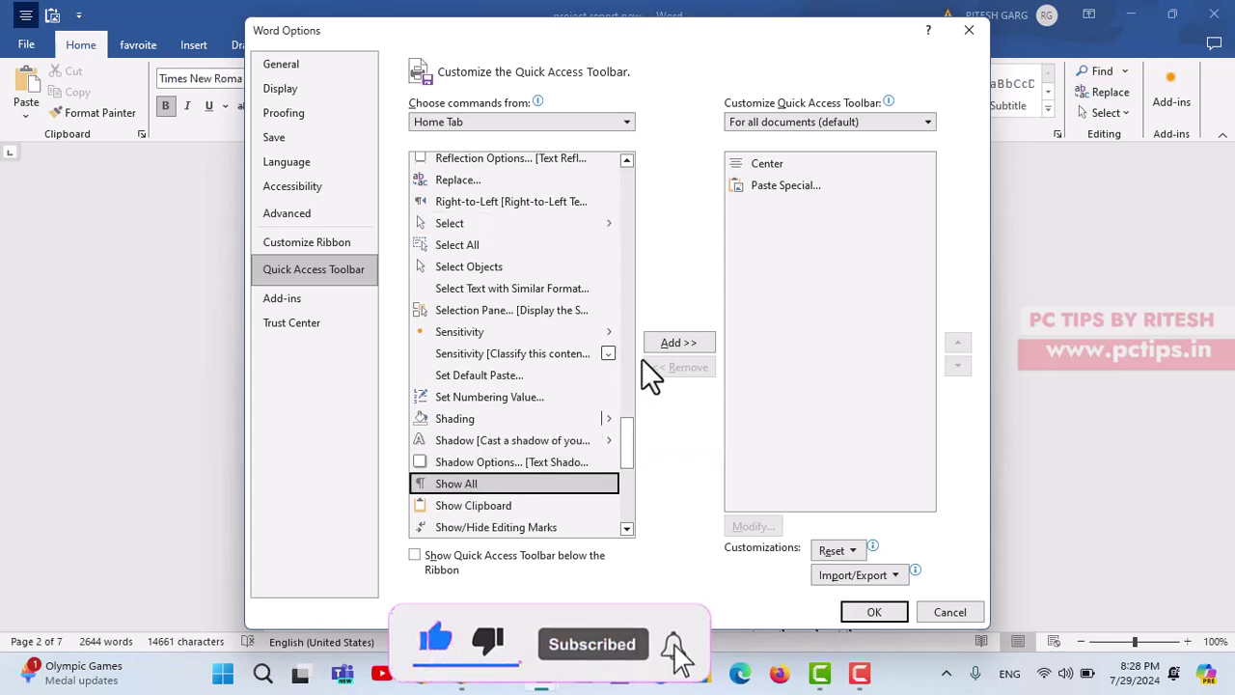
click(664, 343)
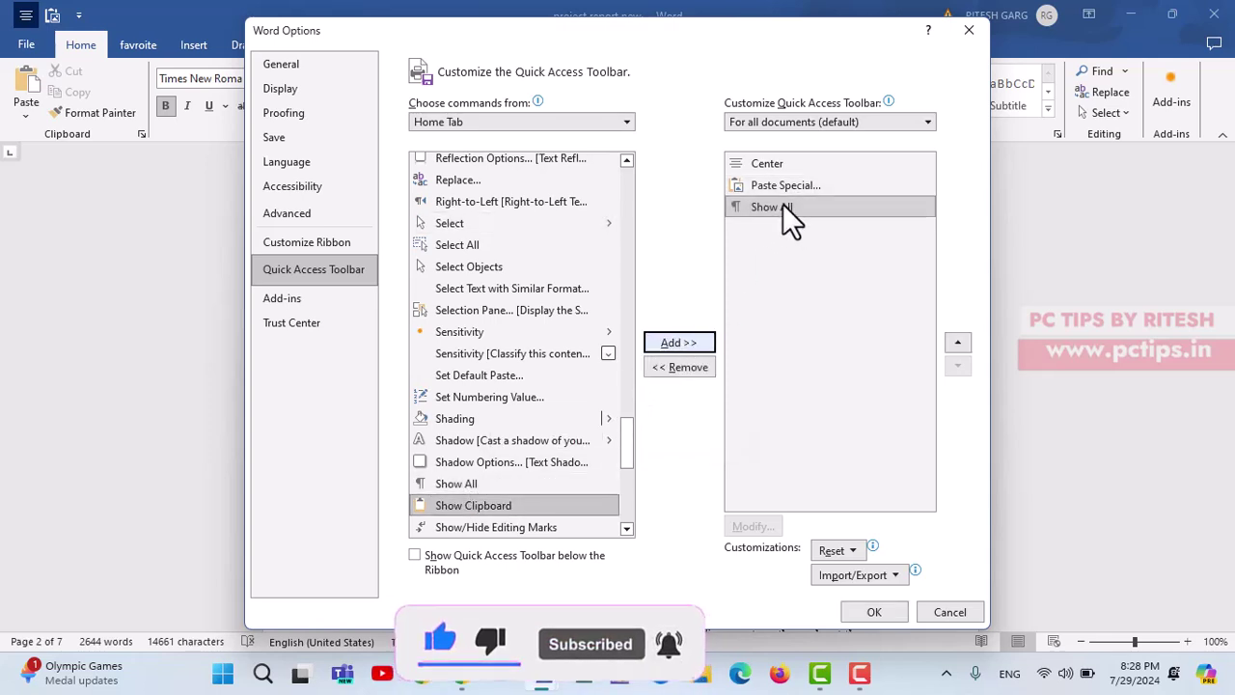
click(866, 611)
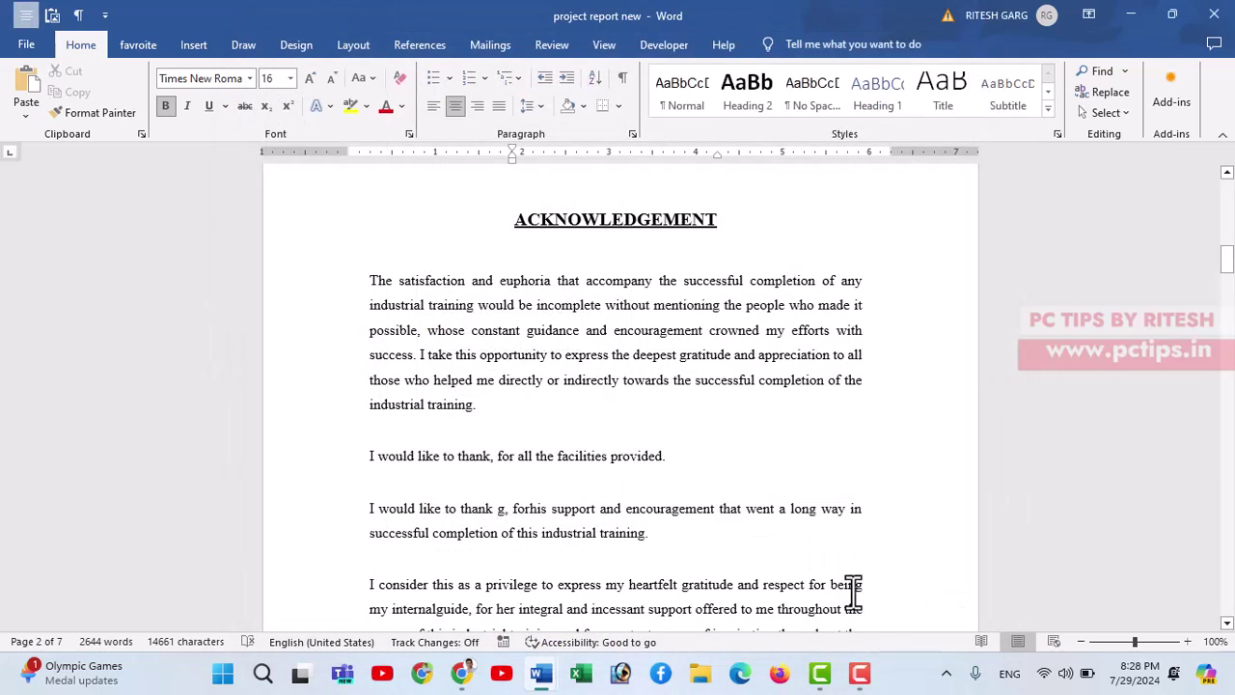
click(78, 14)
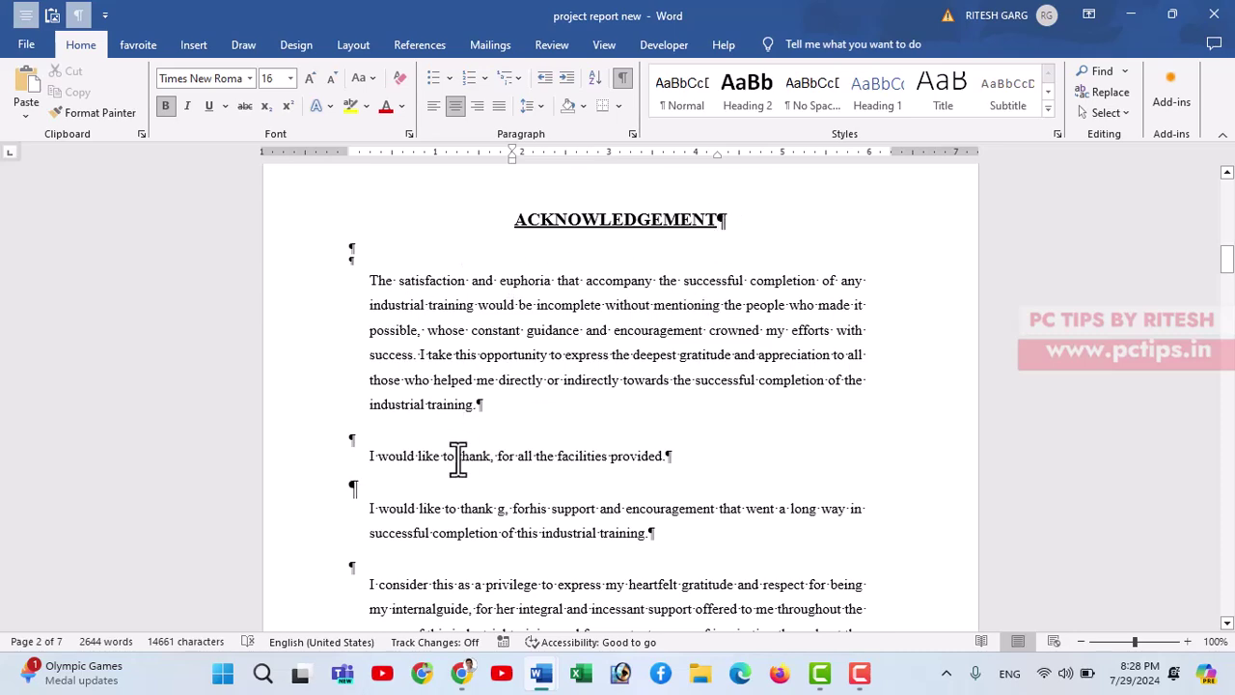
scroll(457, 460, down, 7)
scroll(487, 390, up, 1)
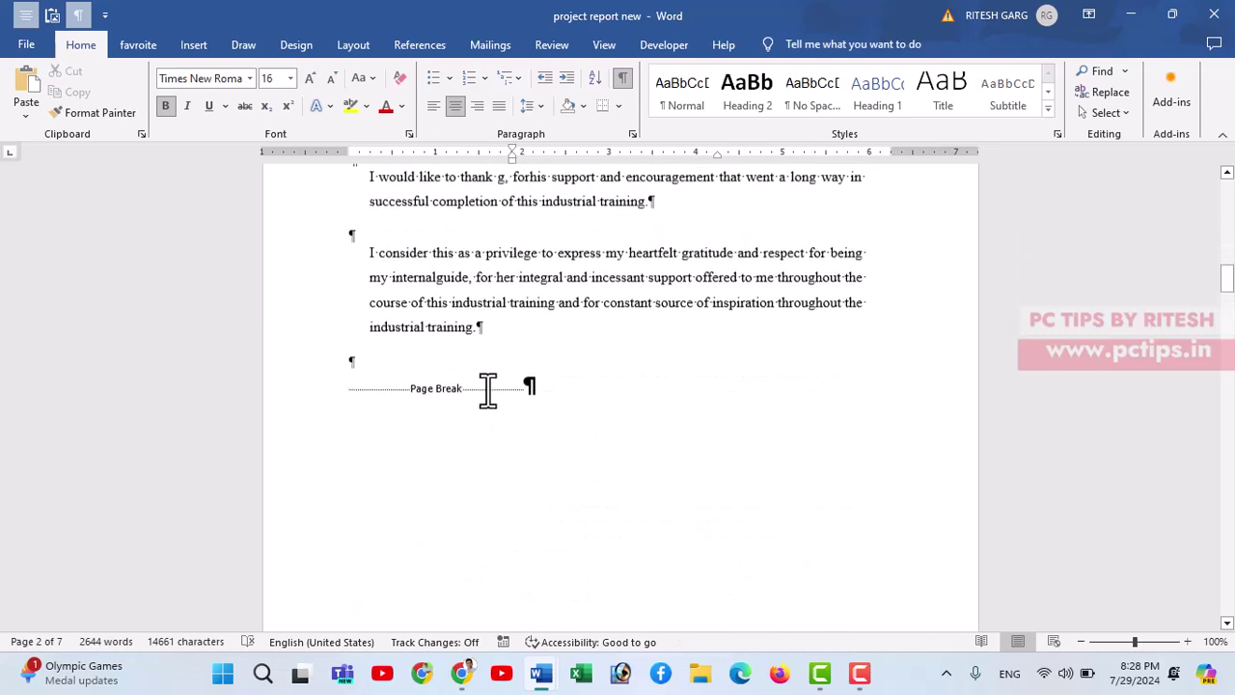
scroll(488, 390, up, 4)
scroll(499, 386, up, 3)
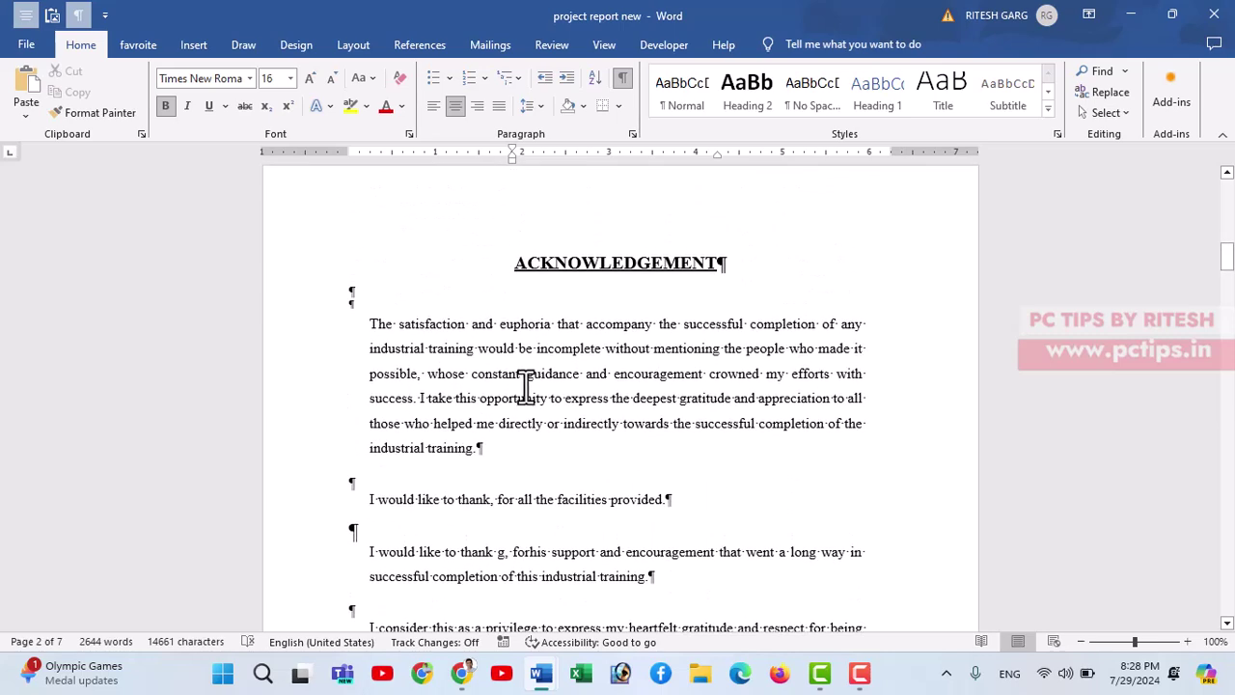
click(78, 14)
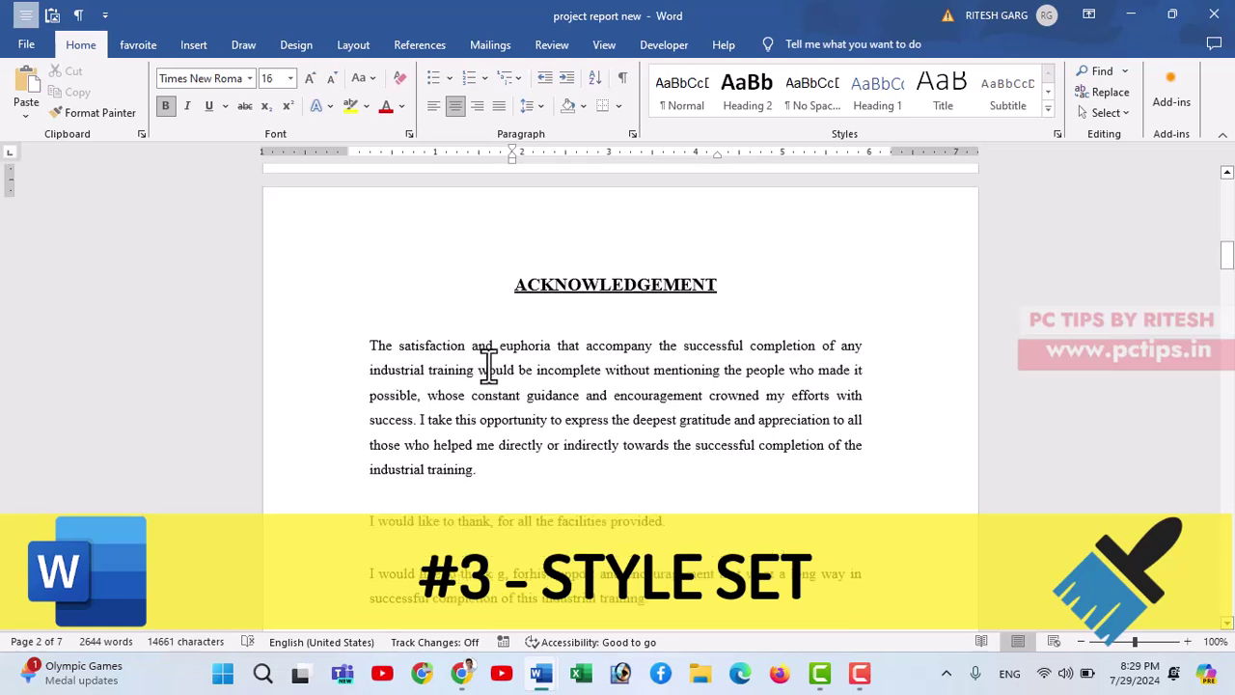
Scroll up slightly and select the centered, underlined ACKNOWLEDGEMENT heading text.
scroll(490, 367, up, 4)
drag(512, 483, 836, 488)
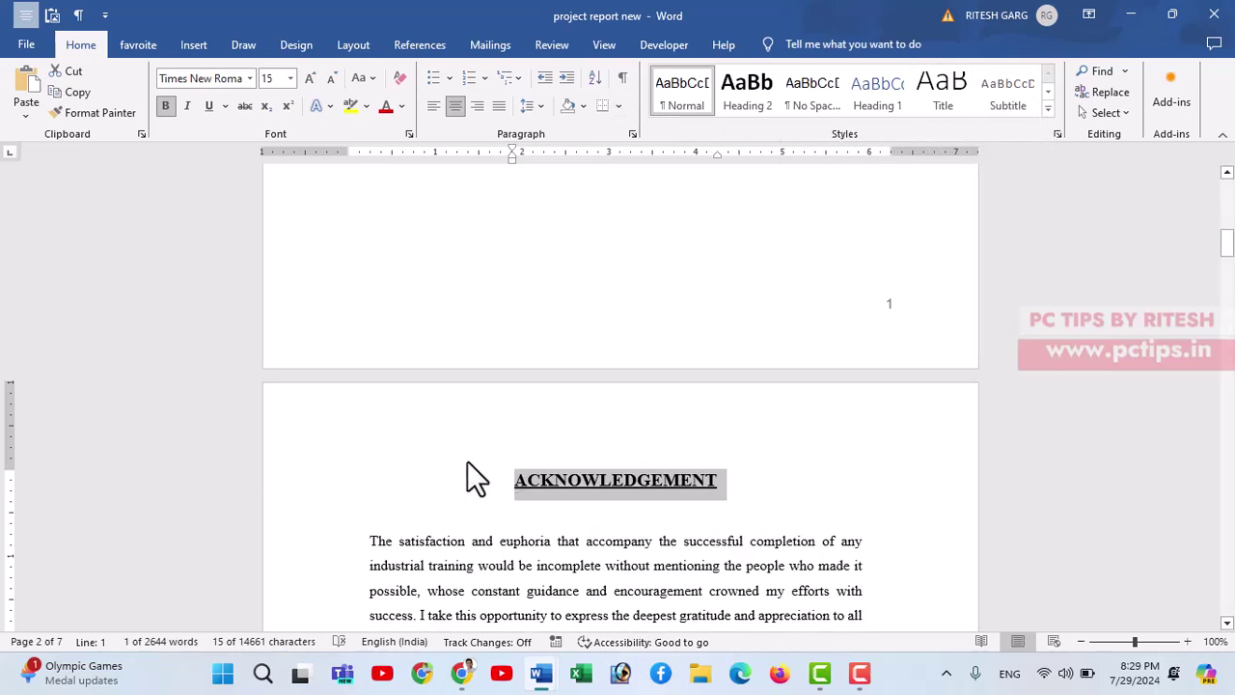
Add Style Set from All Commands to the Quick Access Toolbar, then click into the first paragraph.
click(104, 16)
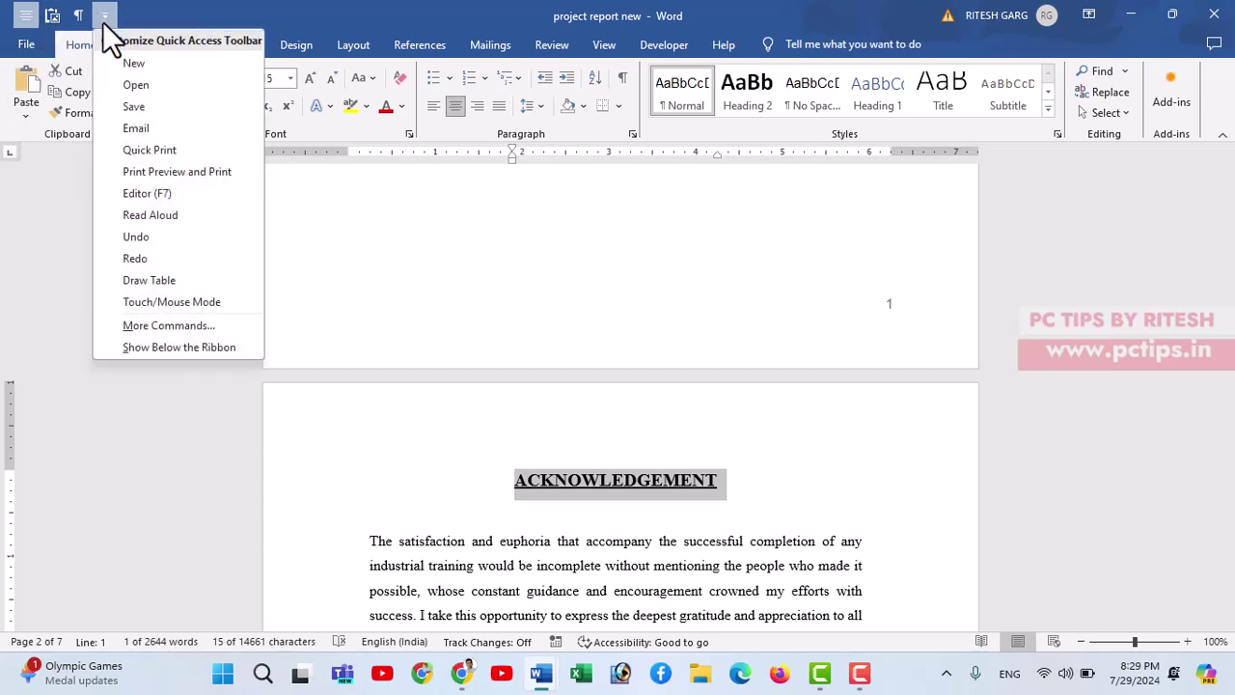
click(164, 328)
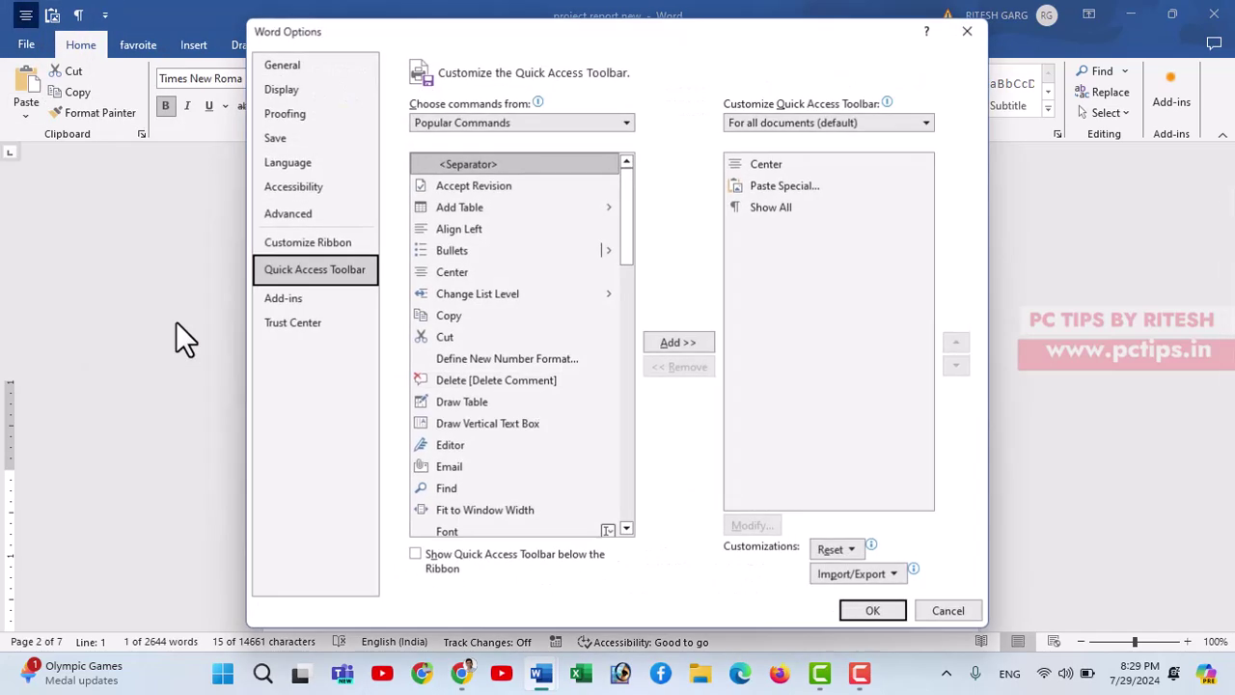
click(541, 124)
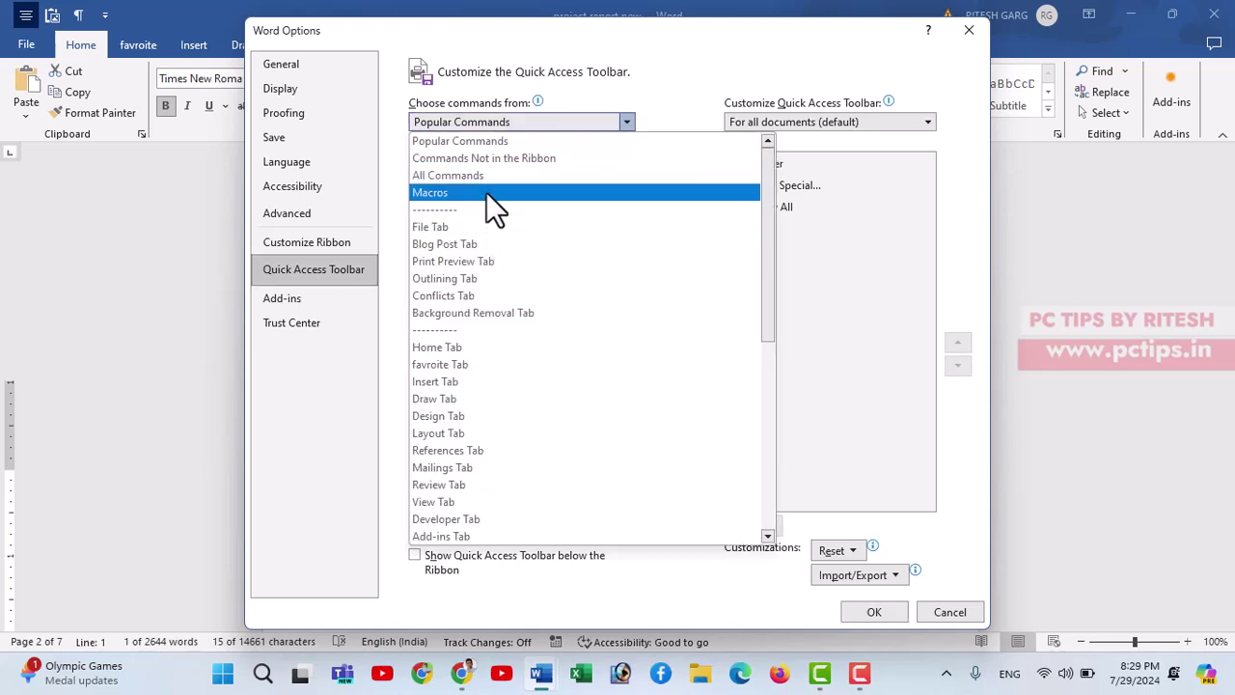
click(489, 175)
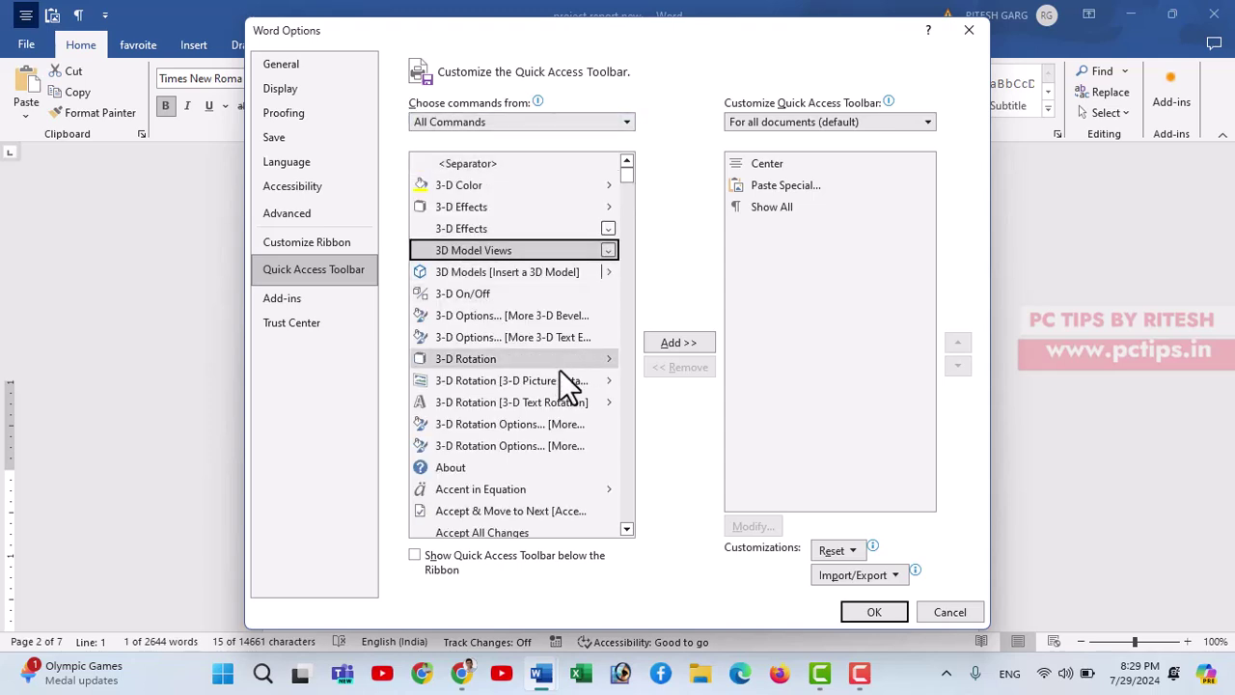
key(s)
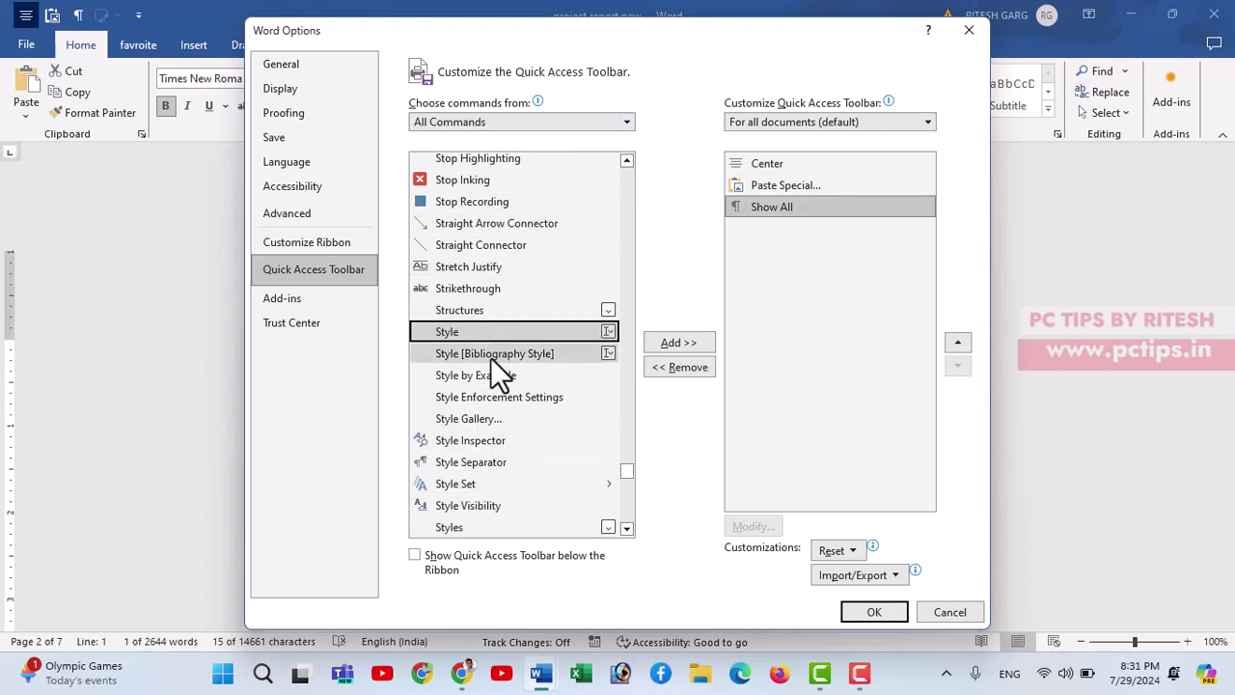
click(456, 485)
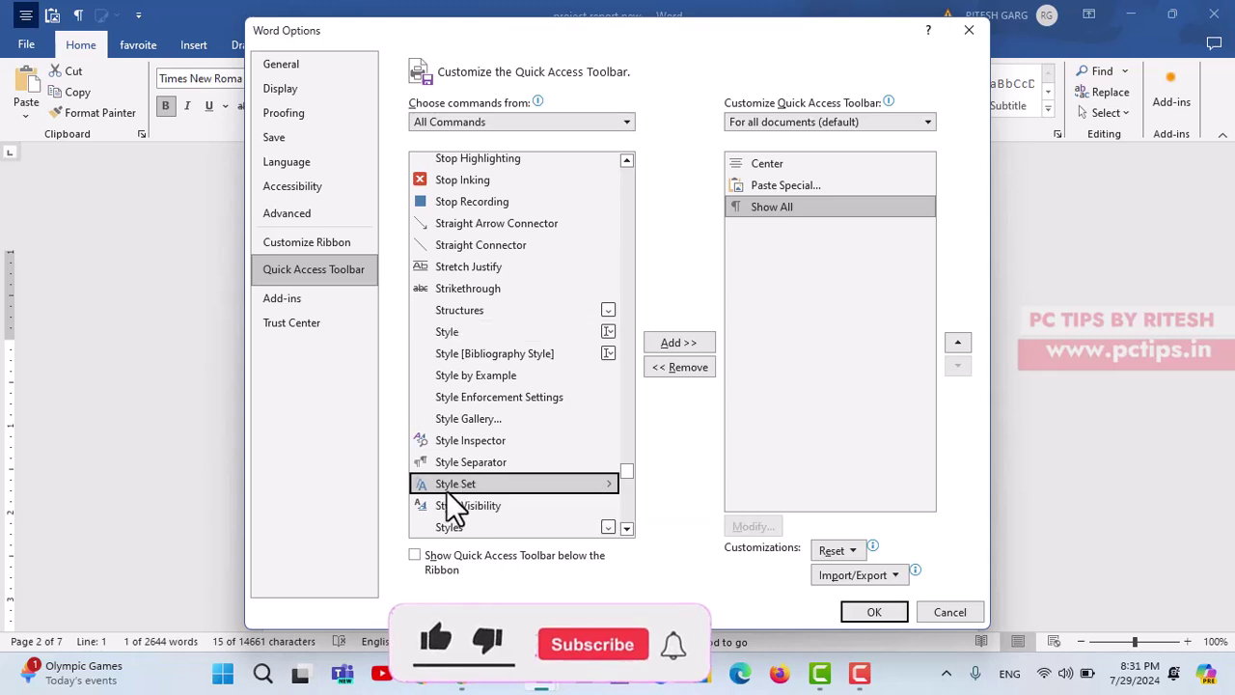
click(681, 345)
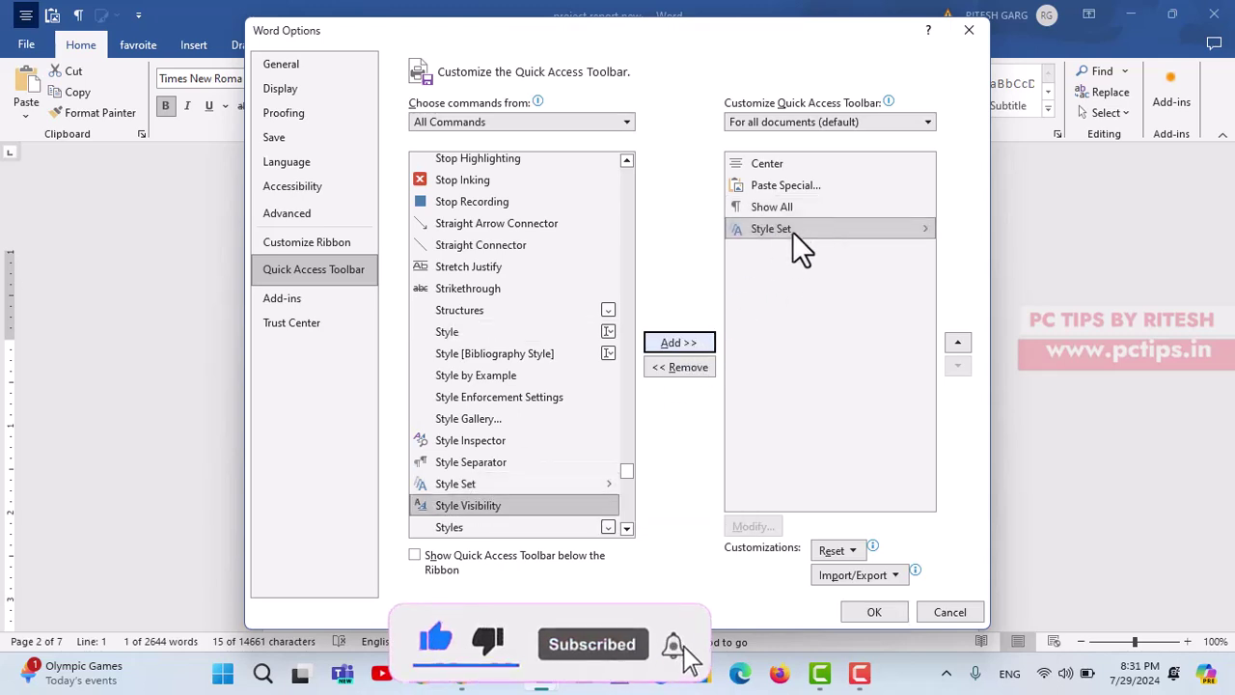
click(858, 612)
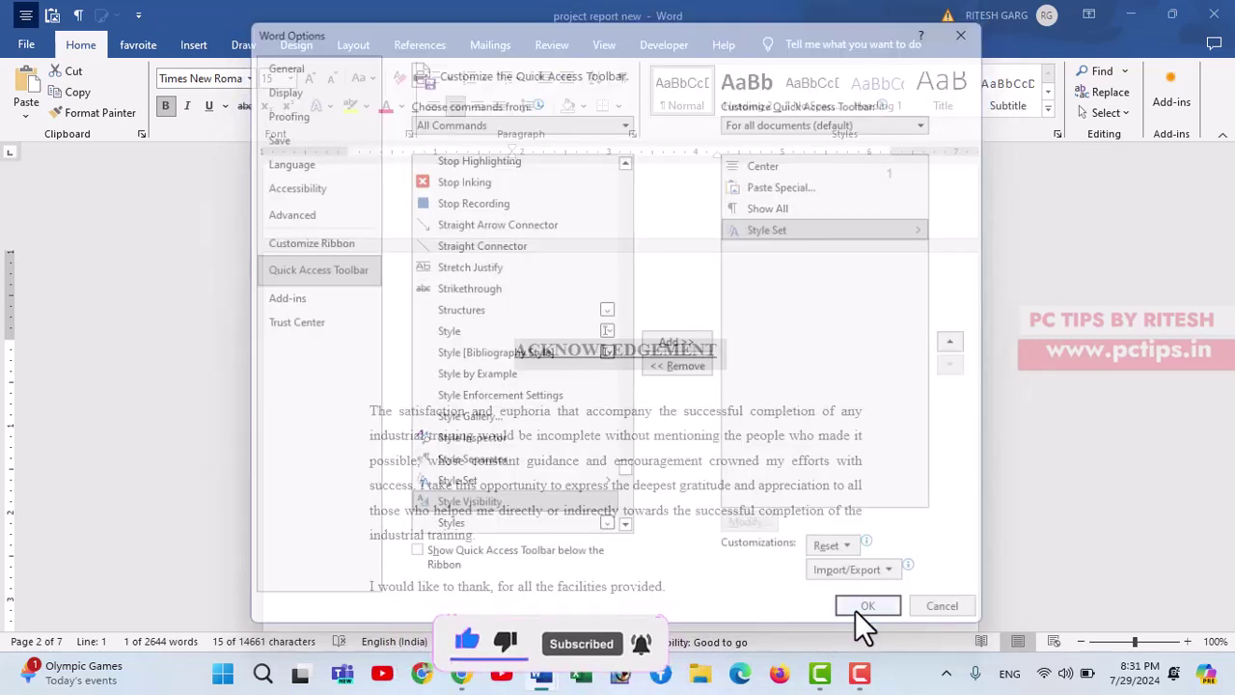
click(710, 460)
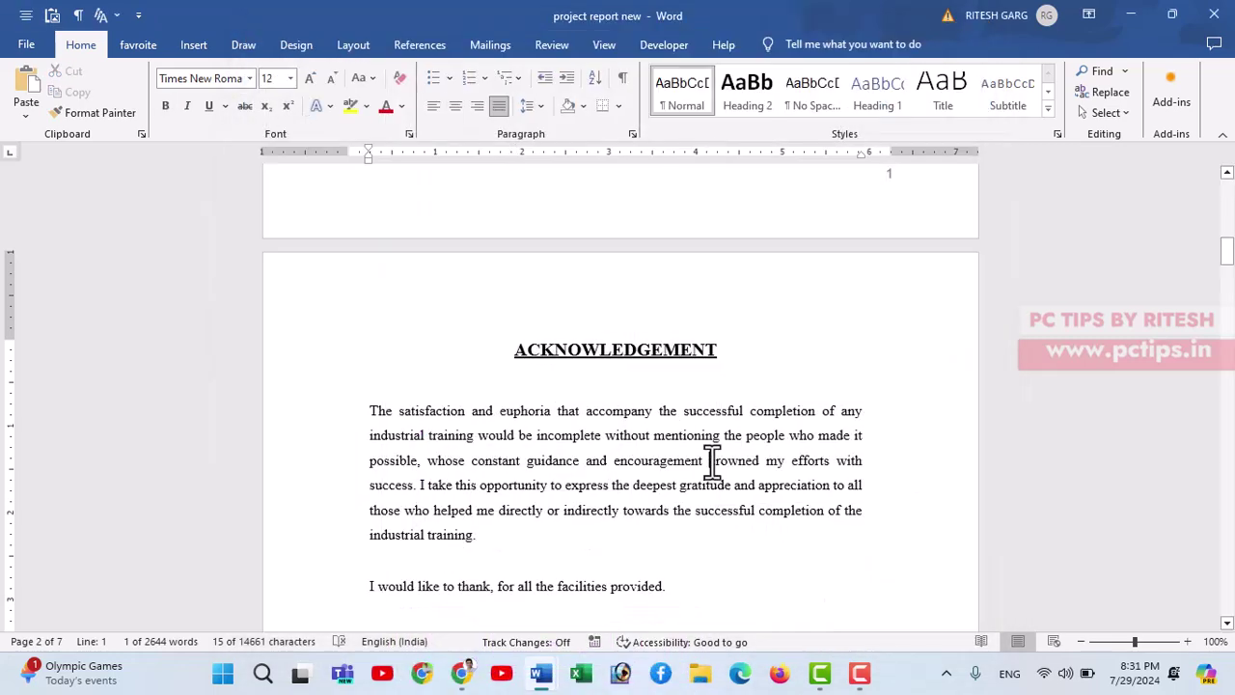
Preview the style set gallery from the ACKNOWLEDGEMENT heading, then dismiss it without changes.
click(515, 343)
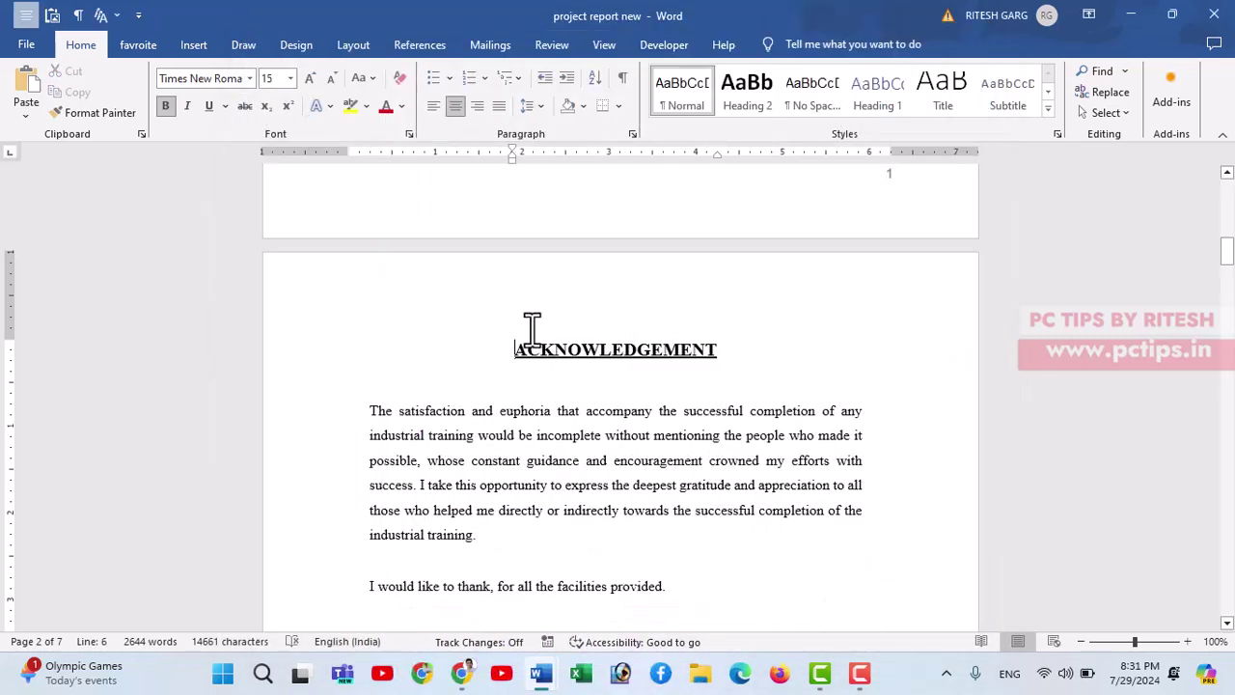
click(99, 14)
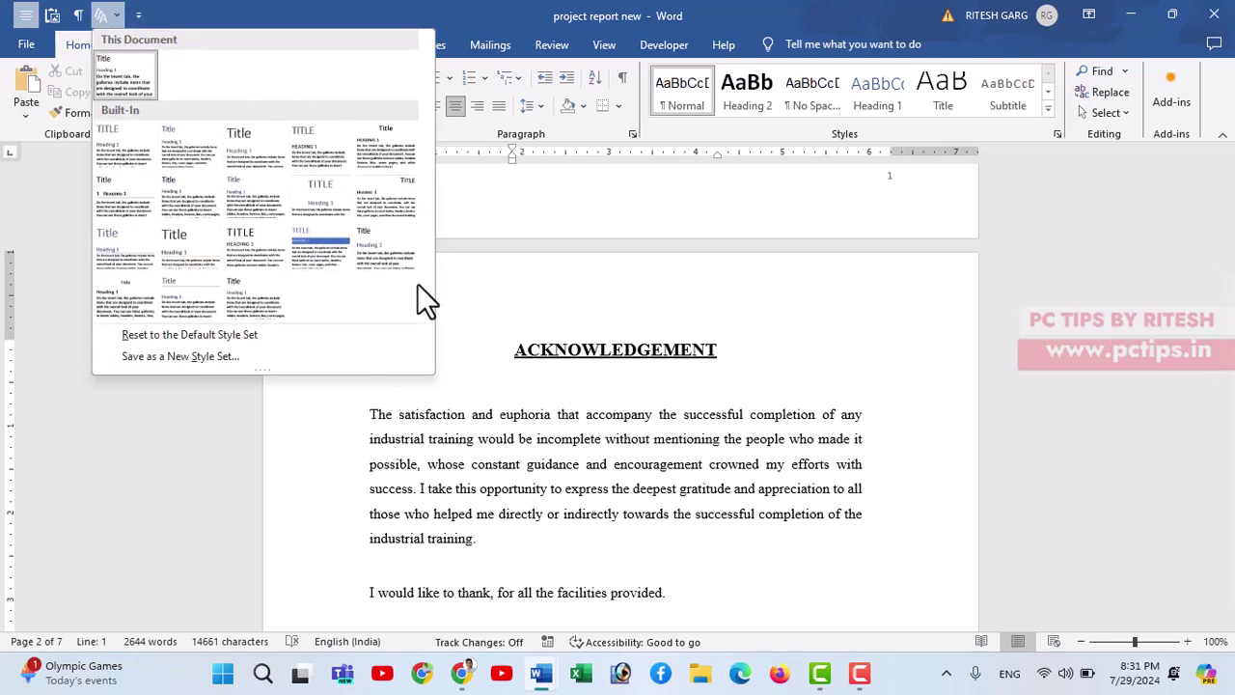
click(556, 424)
Apply a built-in style set to the report from the DECLARATION heading.
scroll(579, 444, up, 10)
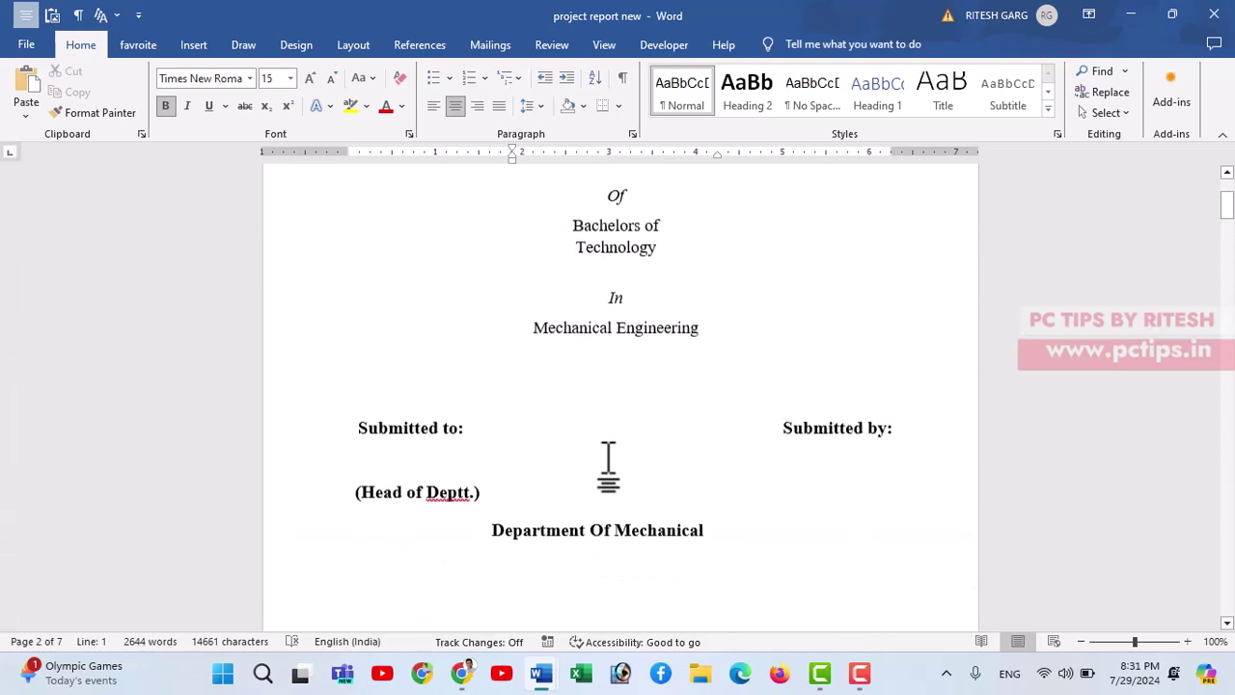
scroll(638, 480, down, 3)
scroll(643, 485, down, 5)
scroll(643, 486, down, 4)
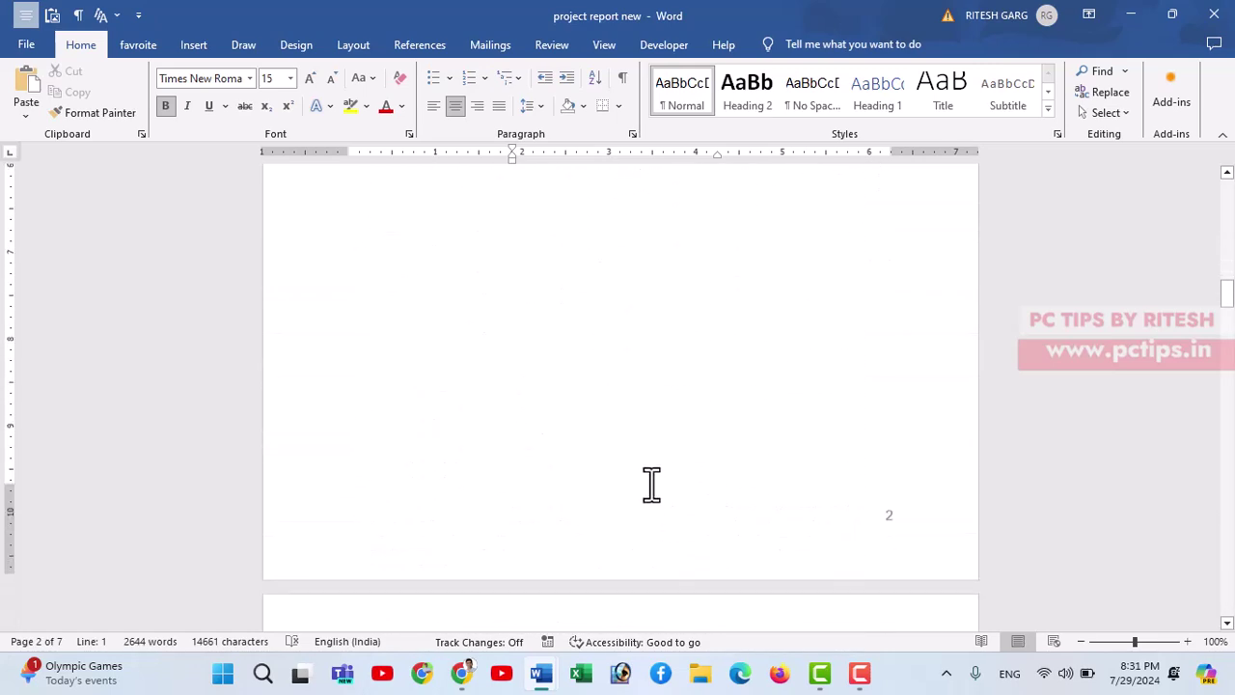
scroll(643, 485, down, 3)
scroll(653, 487, down, 3)
click(539, 209)
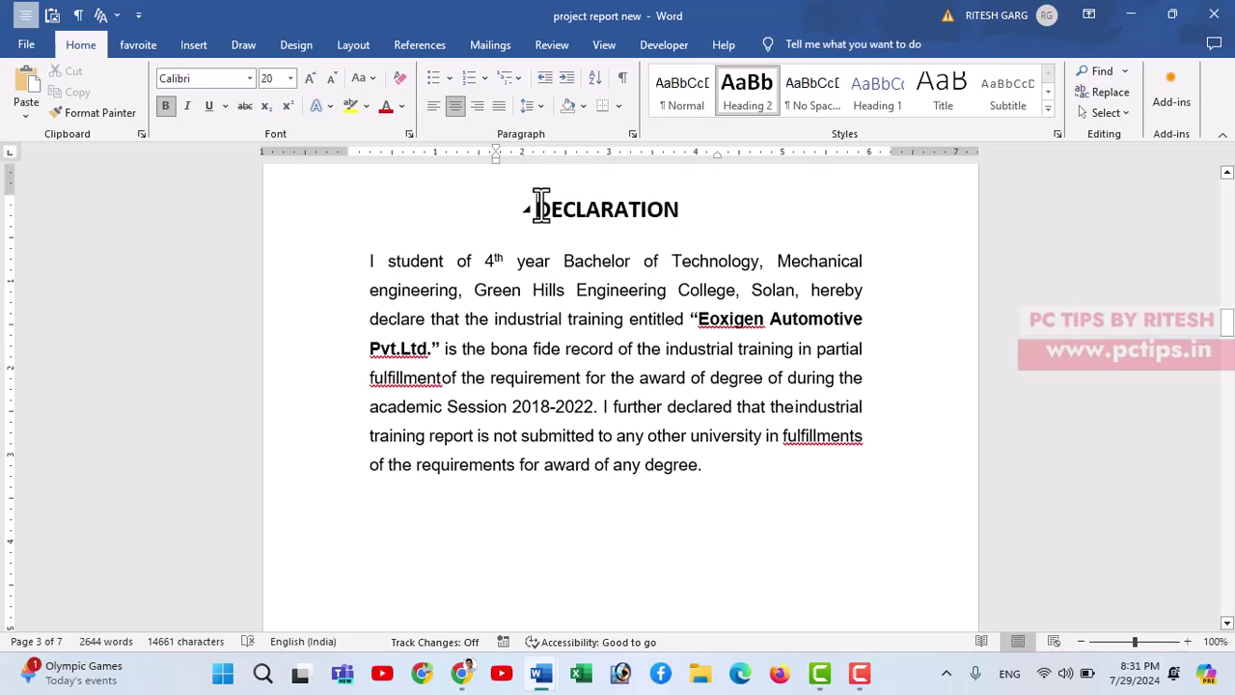
click(104, 15)
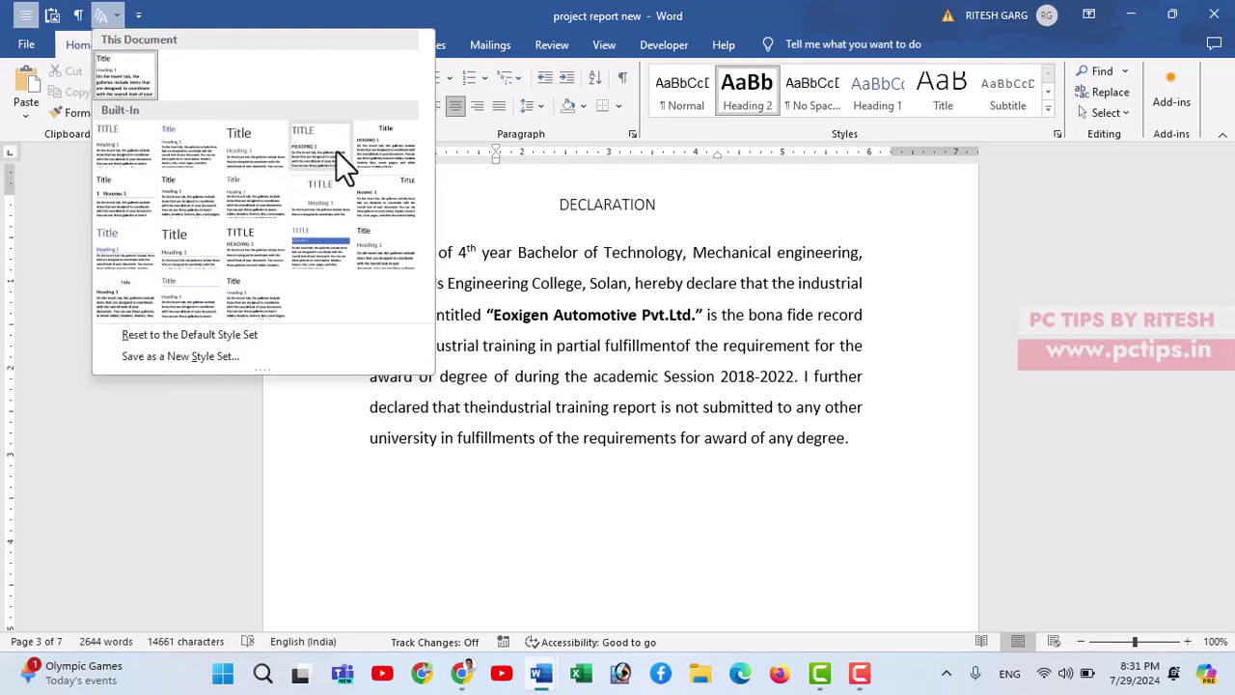
click(323, 263)
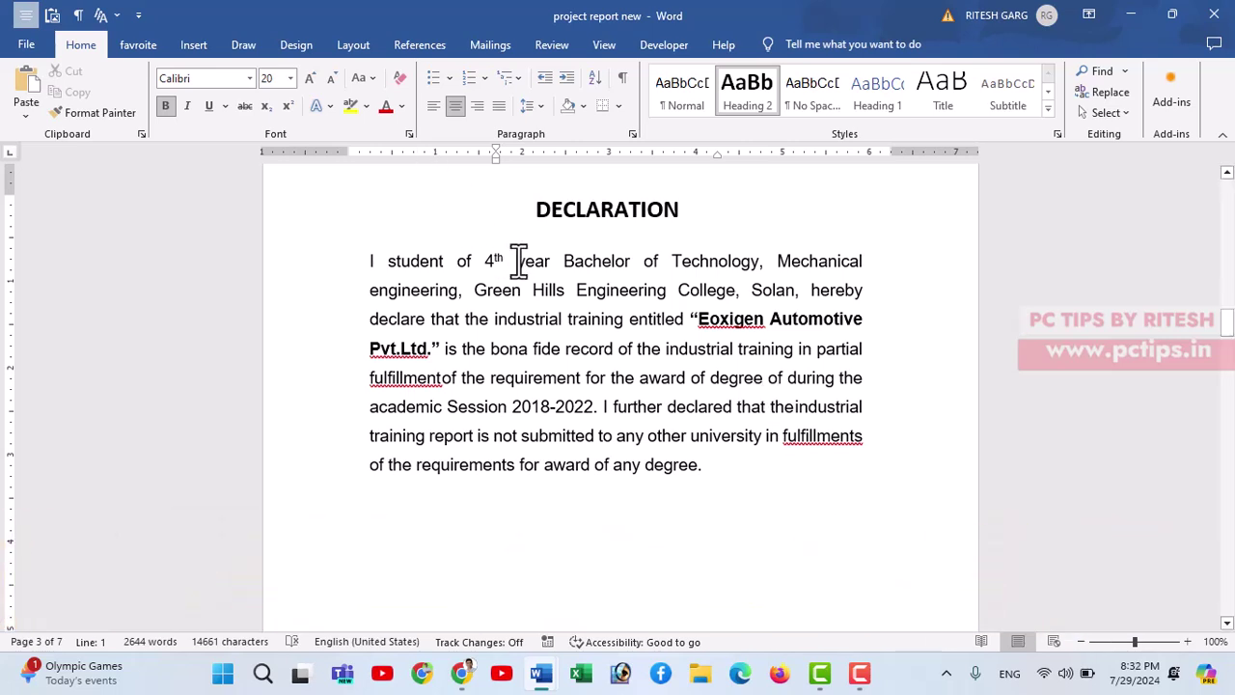
Go to the Quick Access Toolbar's More Commands customization settings.
scroll(535, 304, down, 3)
scroll(532, 298, down, 4)
scroll(576, 477, down, 2)
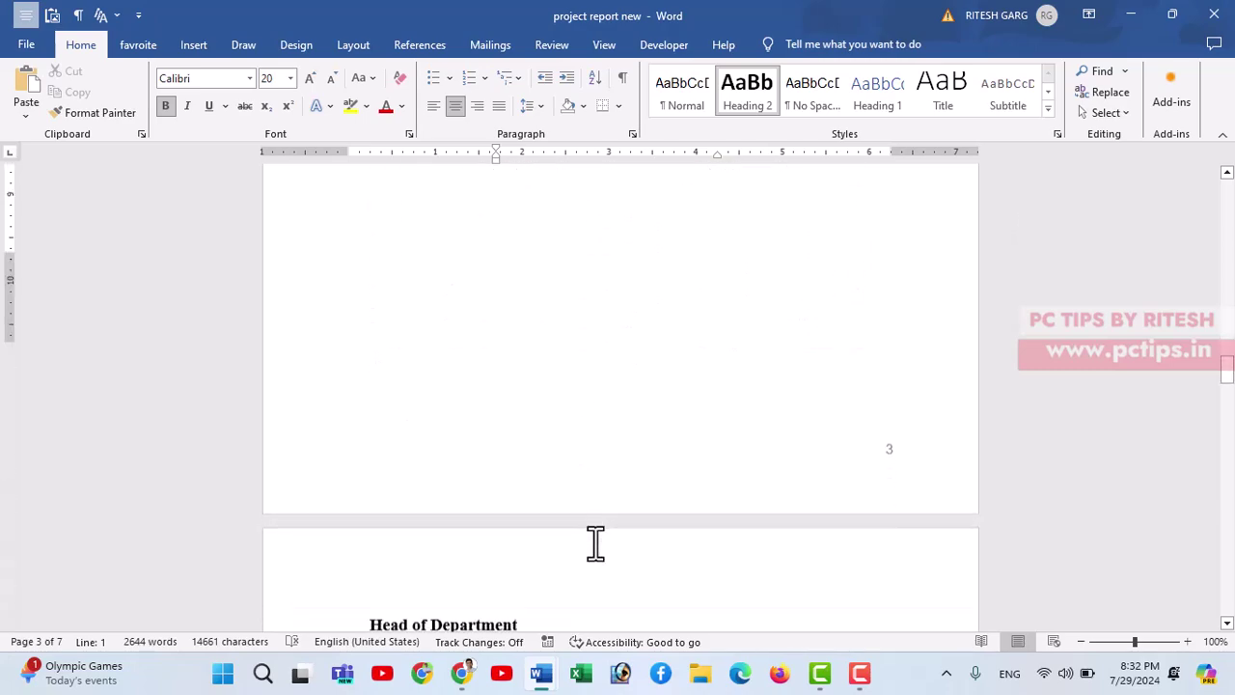
scroll(593, 543, down, 4)
scroll(598, 550, down, 2)
scroll(597, 550, down, 3)
scroll(598, 551, up, 2)
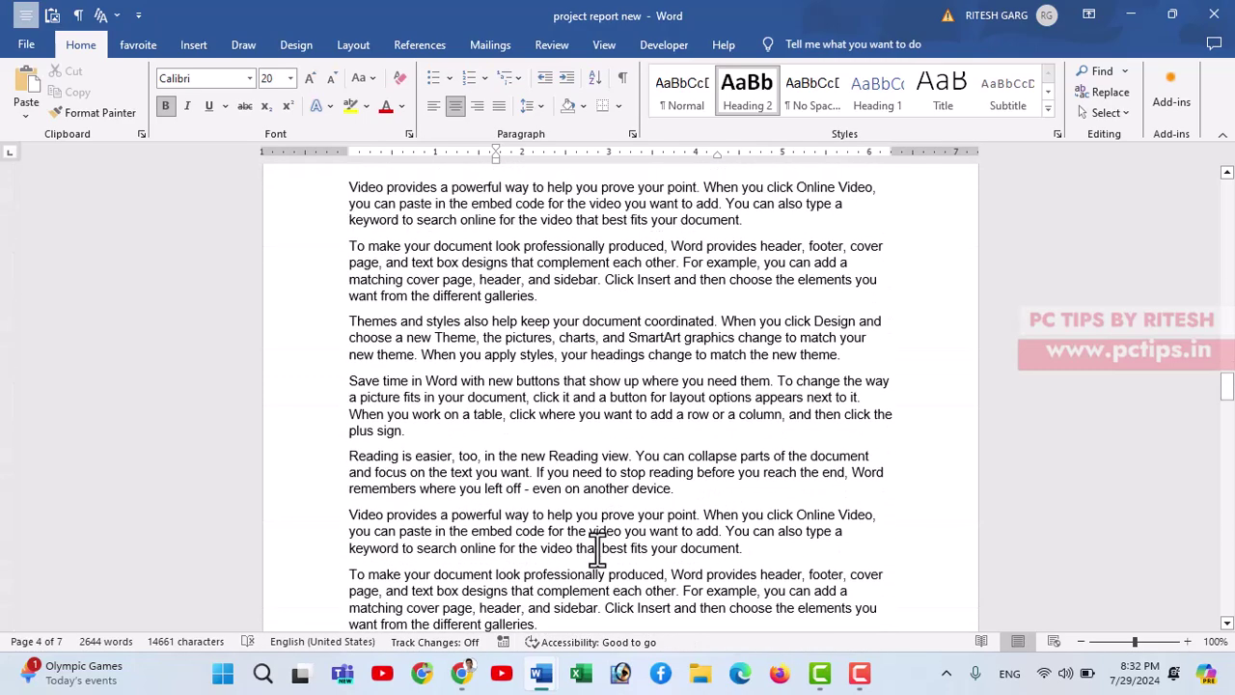
scroll(598, 550, up, 1)
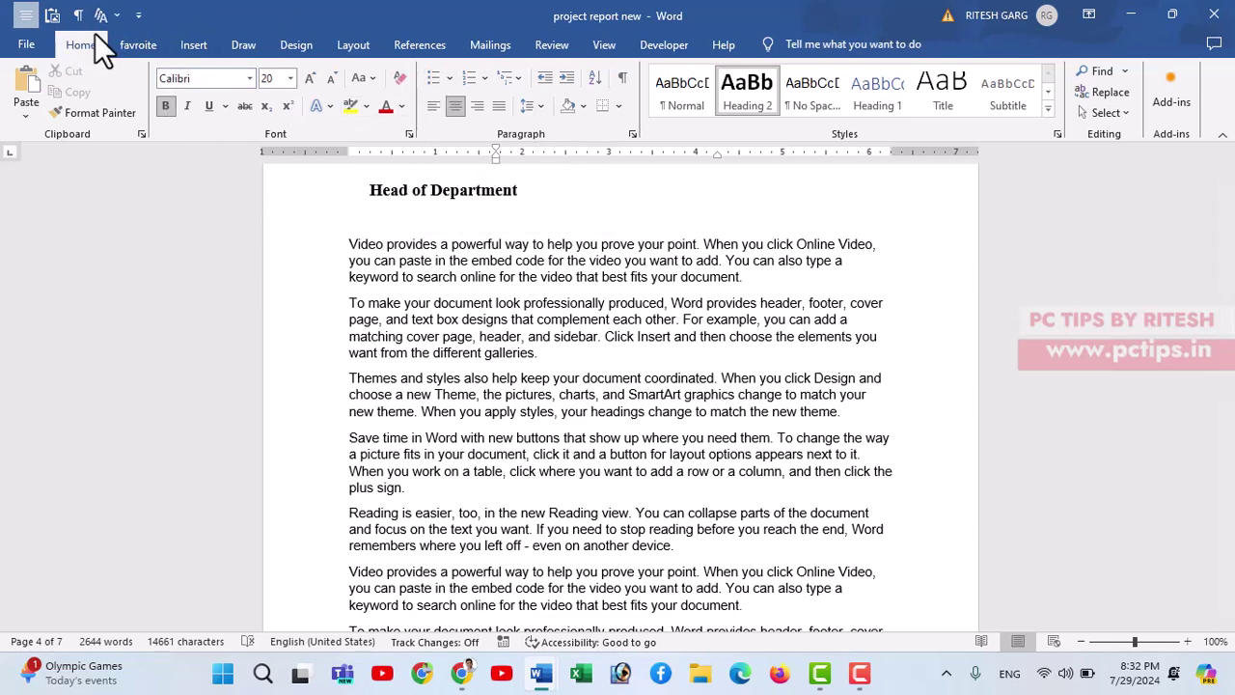
click(138, 16)
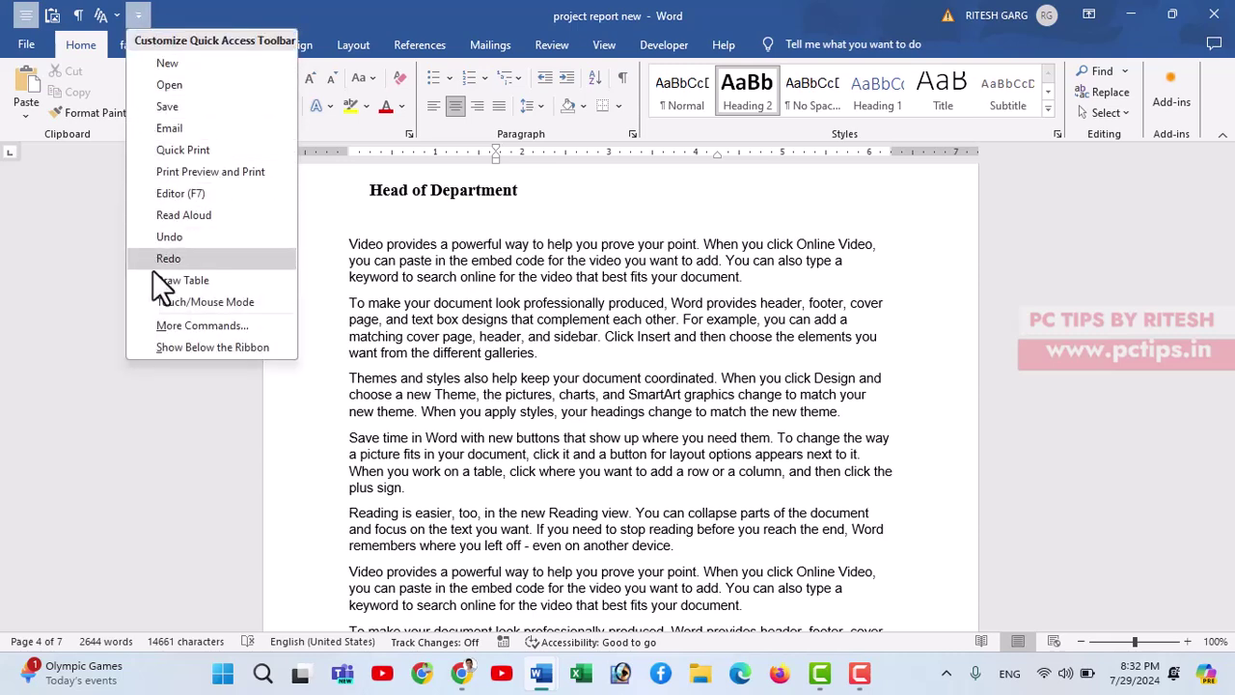
click(171, 326)
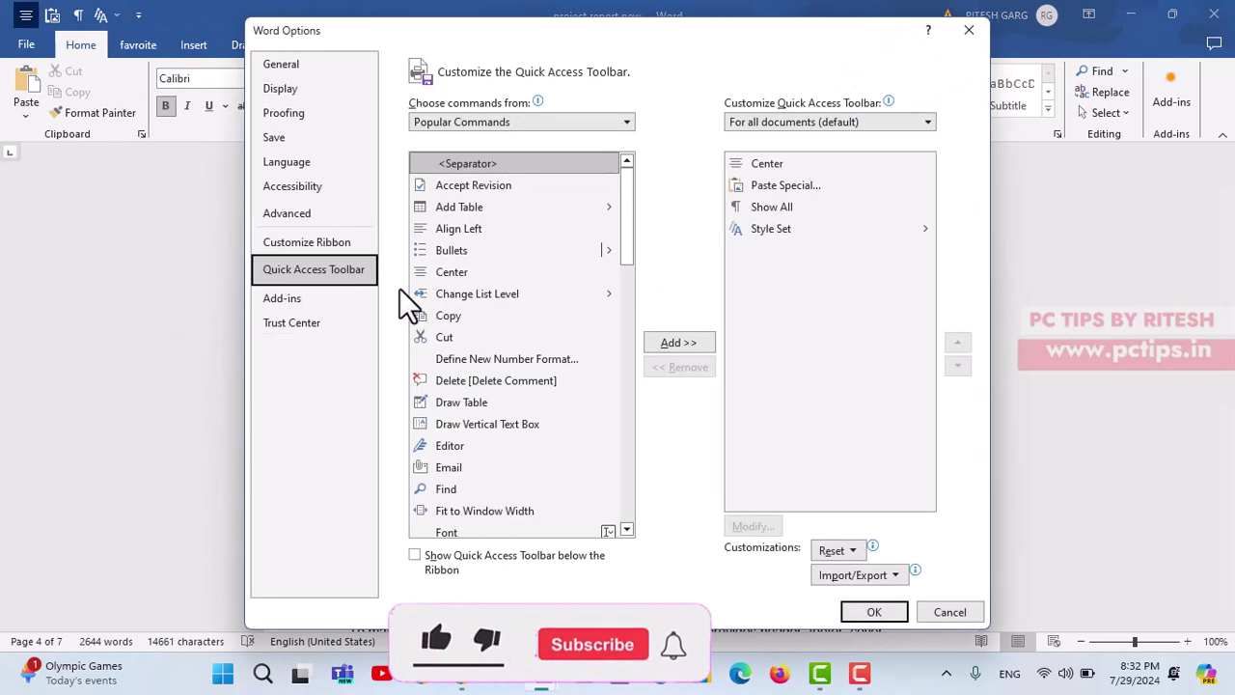
Add the Home Tab's Bullets command to the Quick Access Toolbar and confirm.
click(555, 121)
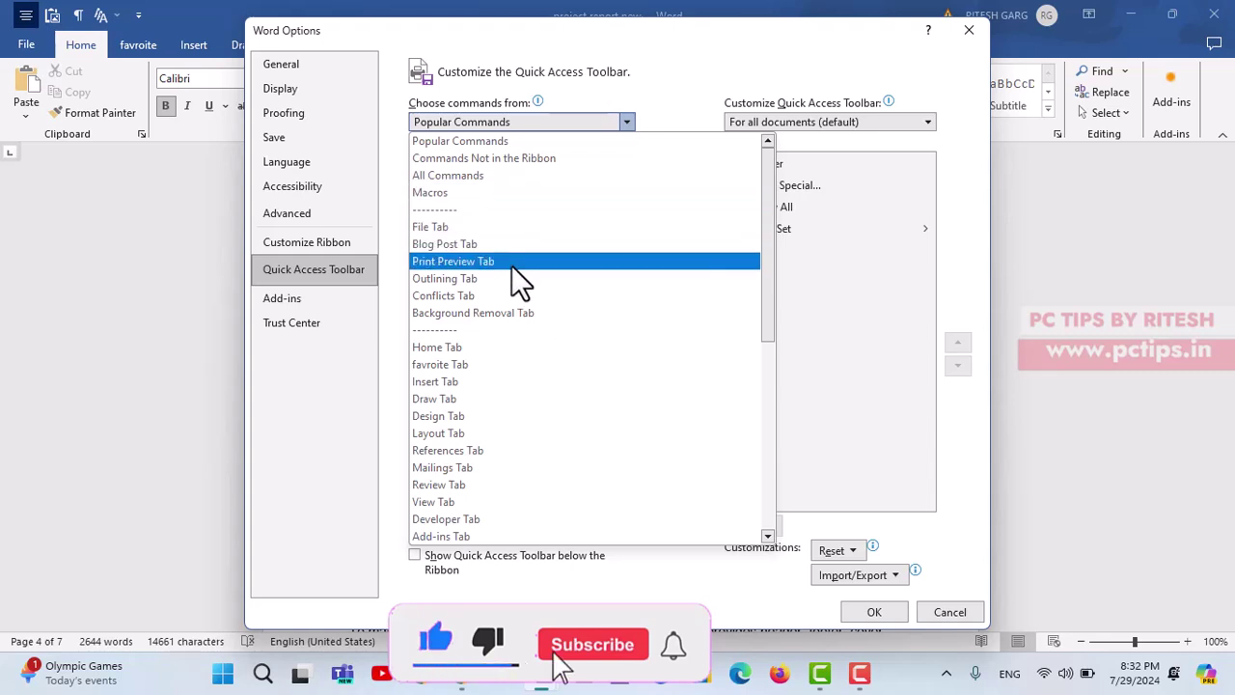
click(488, 347)
click(481, 354)
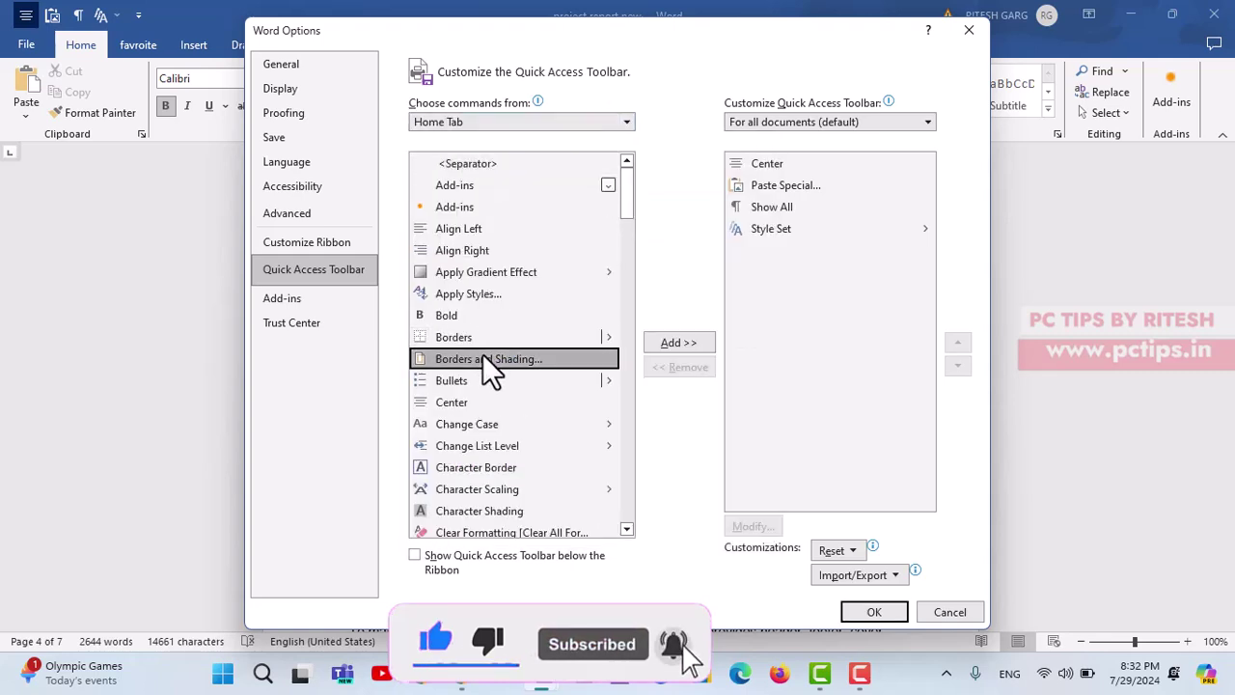
click(480, 379)
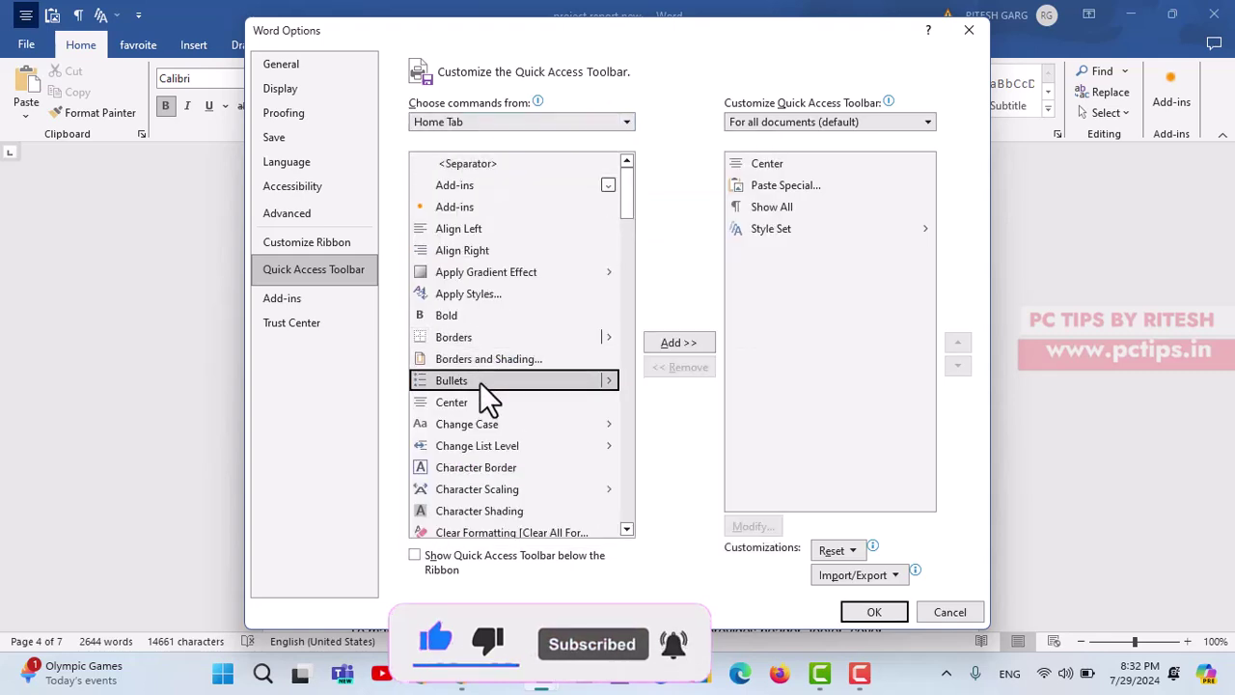
click(681, 343)
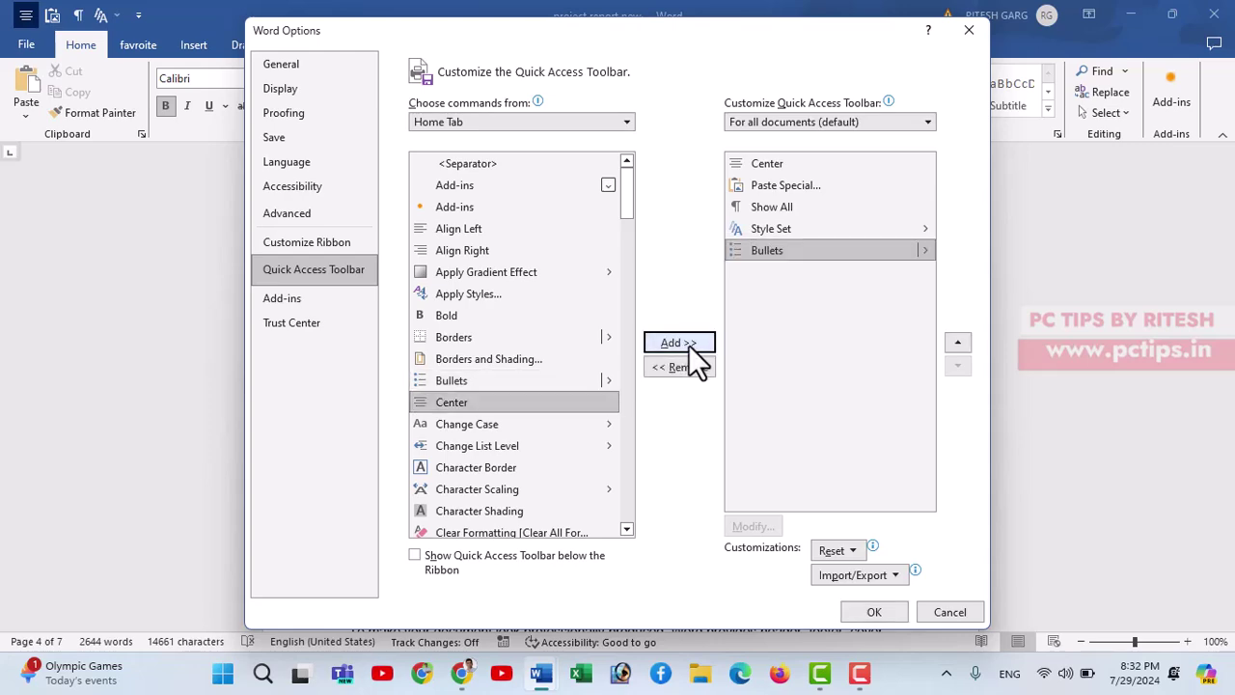
click(879, 611)
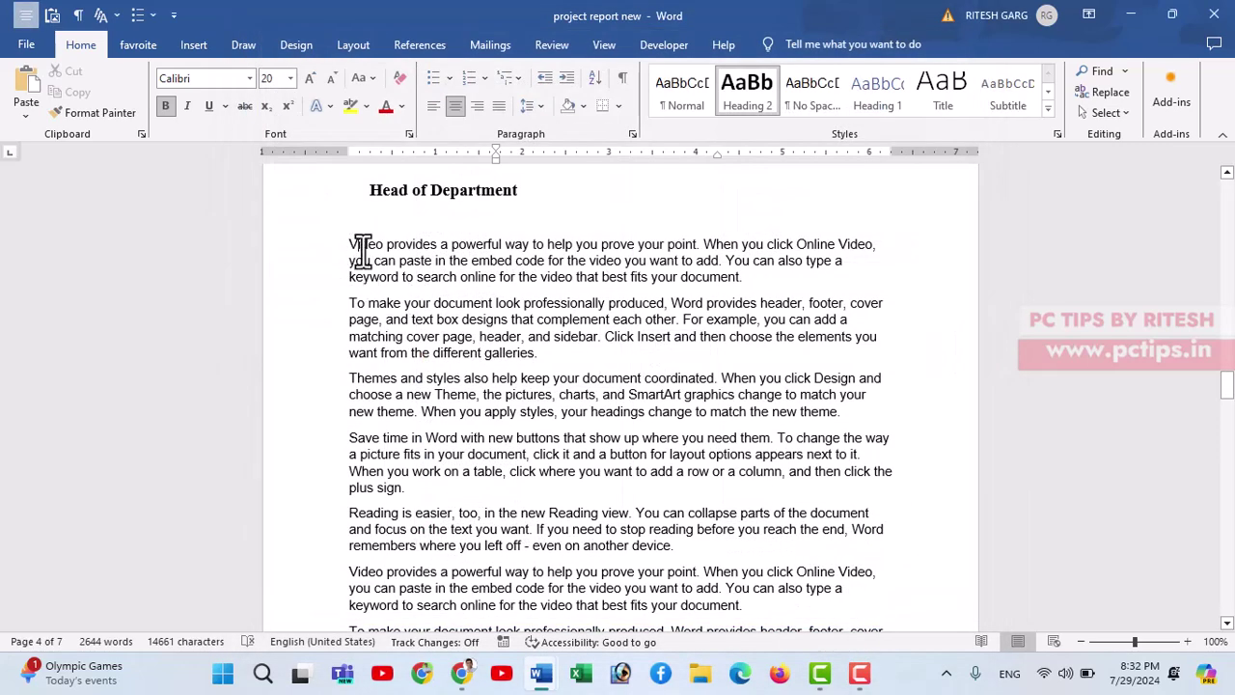
Bullet the first five paragraphs under Head of Department using the toolbar's Bullets button.
drag(362, 251, 746, 328)
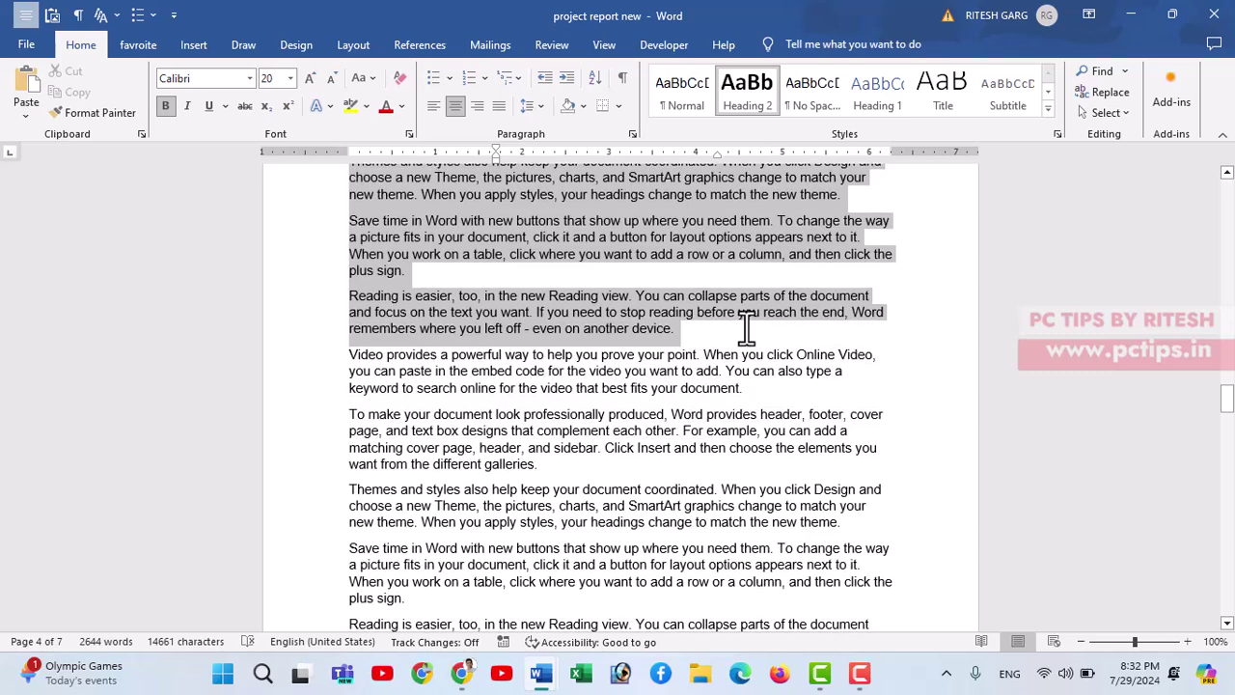
click(138, 15)
scroll(407, 356, up, 3)
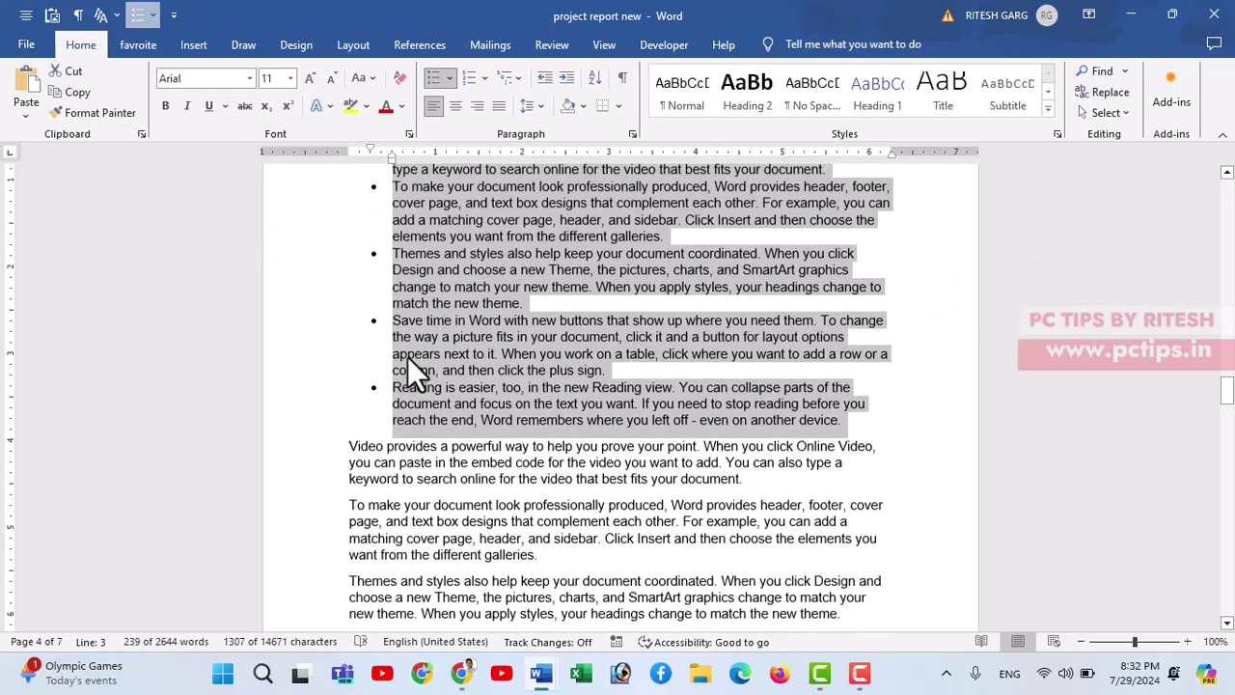
scroll(415, 365, up, 4)
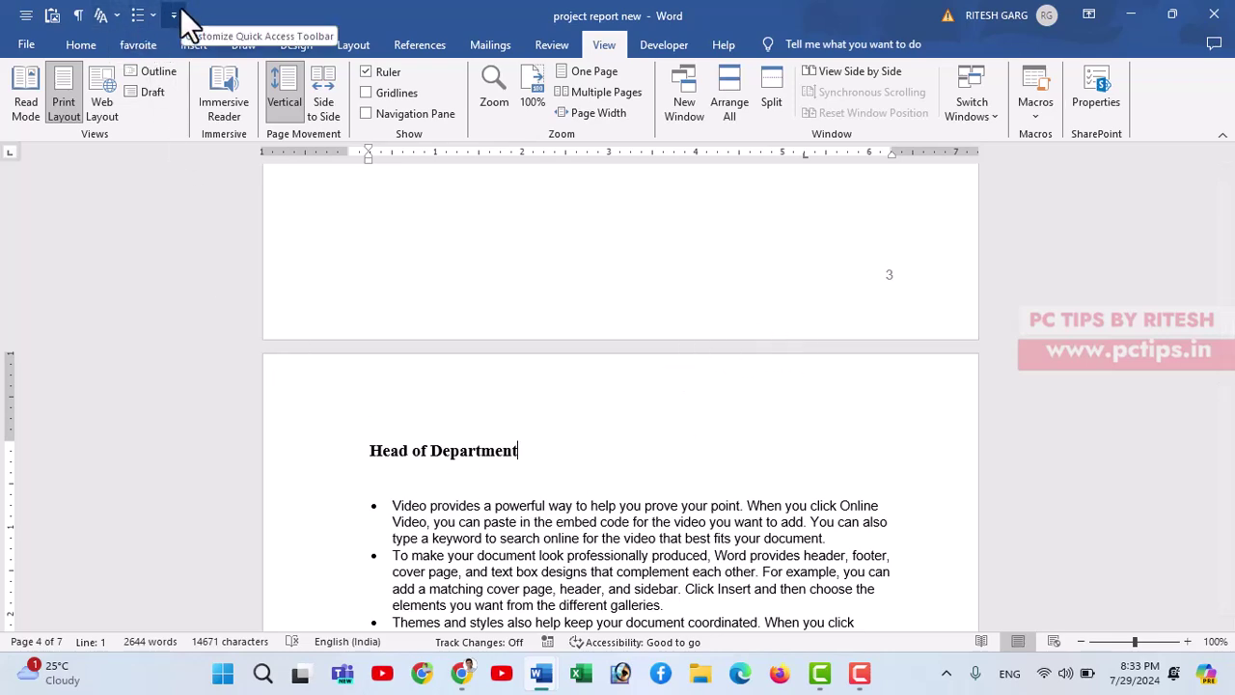
Bring up the Quick Access Toolbar's More Commands settings.
scroll(463, 415, down, 3)
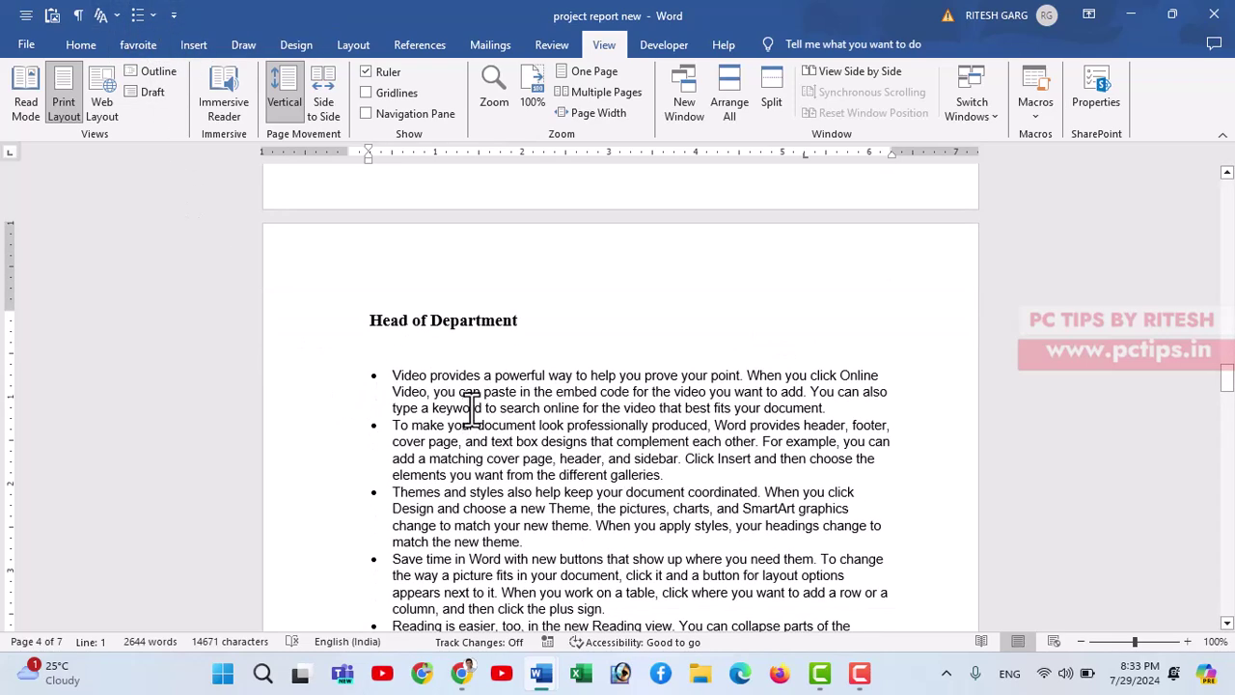
click(173, 14)
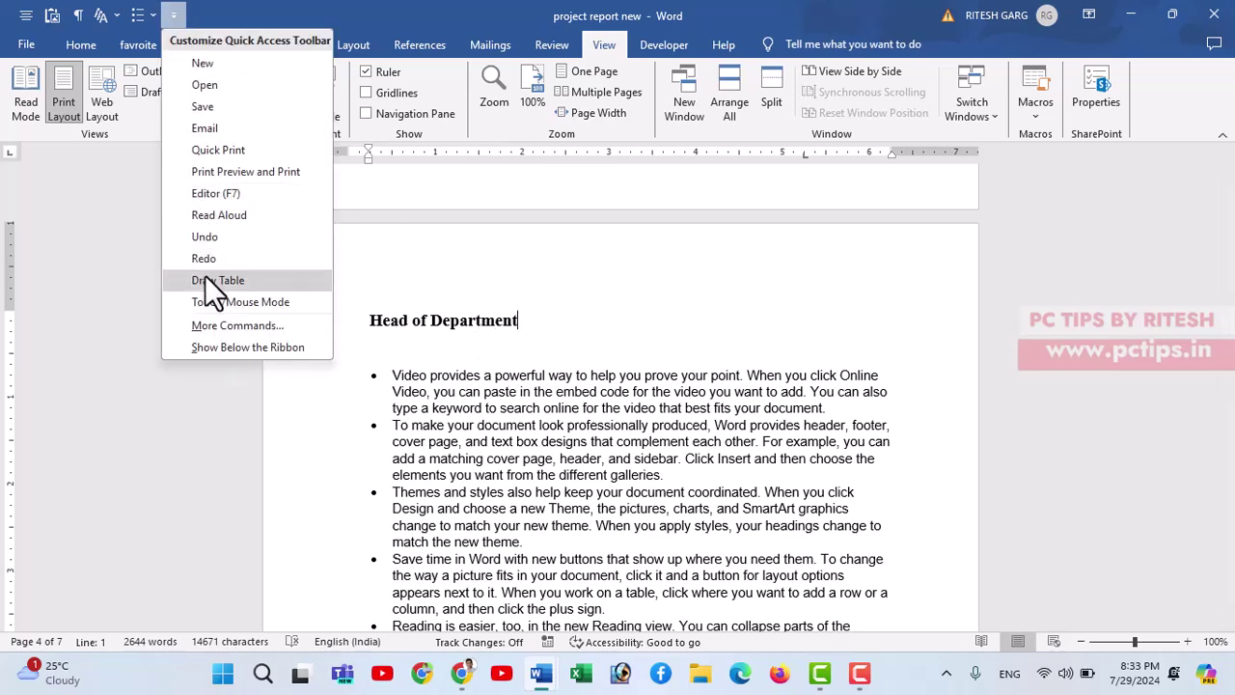
click(237, 325)
Add the Macros command from All Commands to the Quick Access Toolbar and save.
click(522, 121)
click(570, 150)
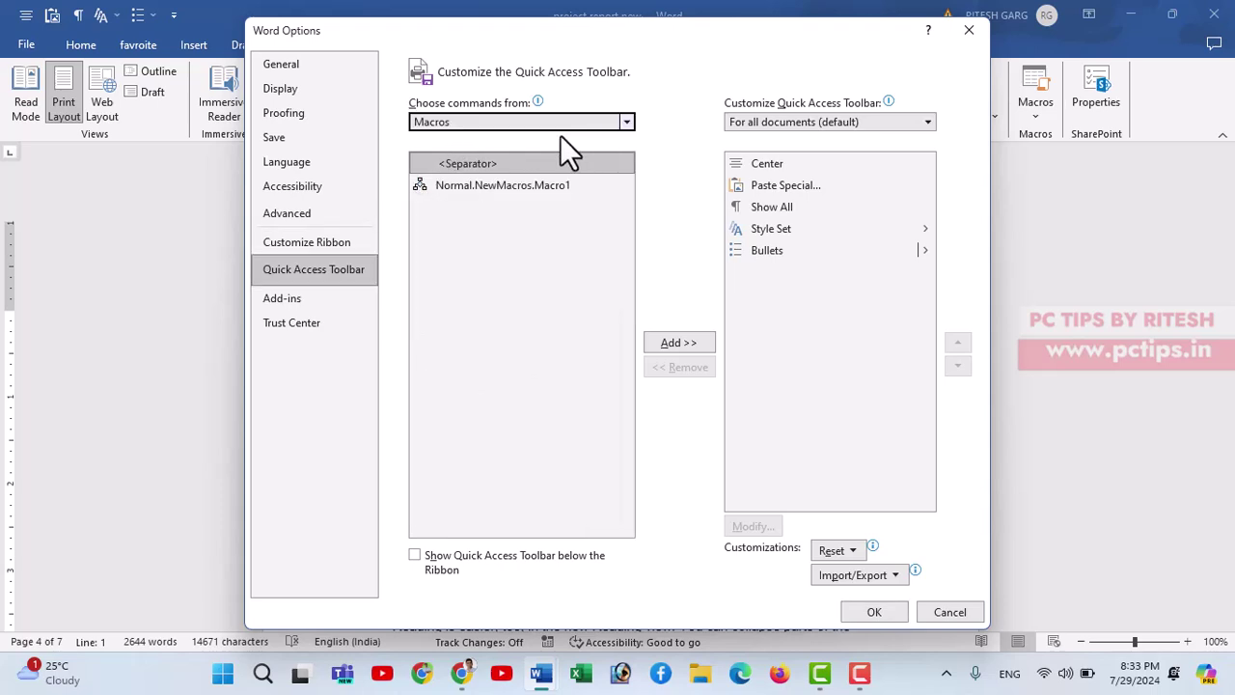
click(618, 122)
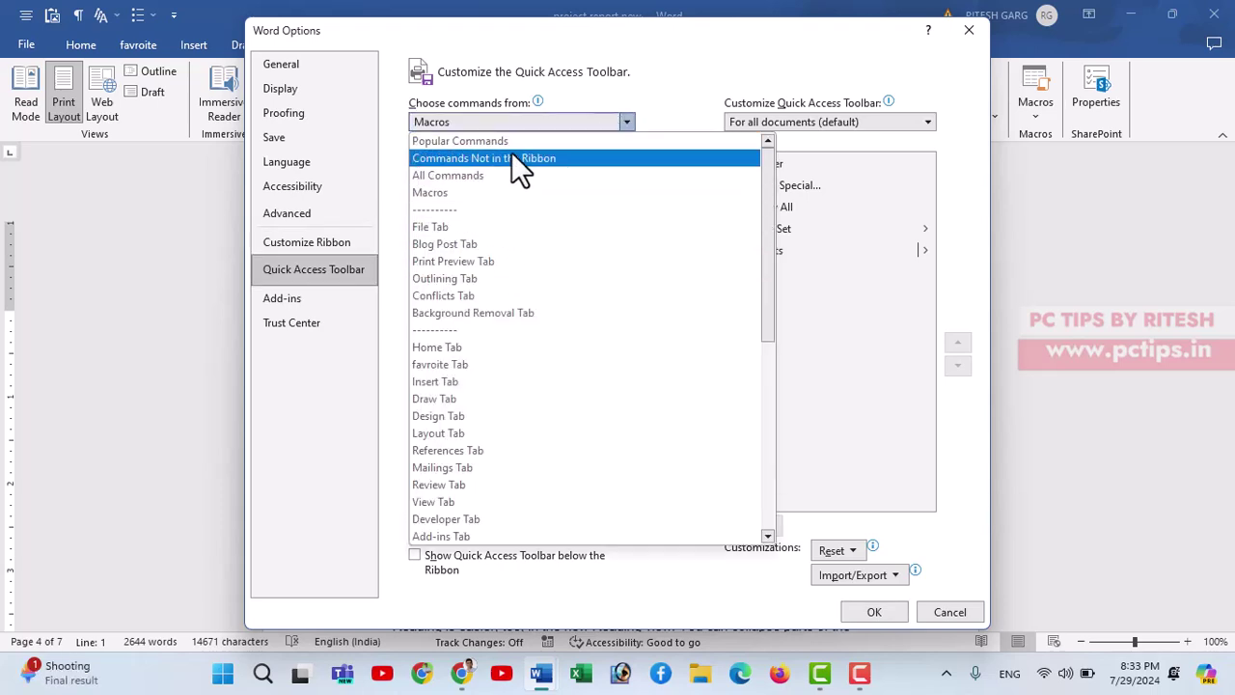
click(504, 175)
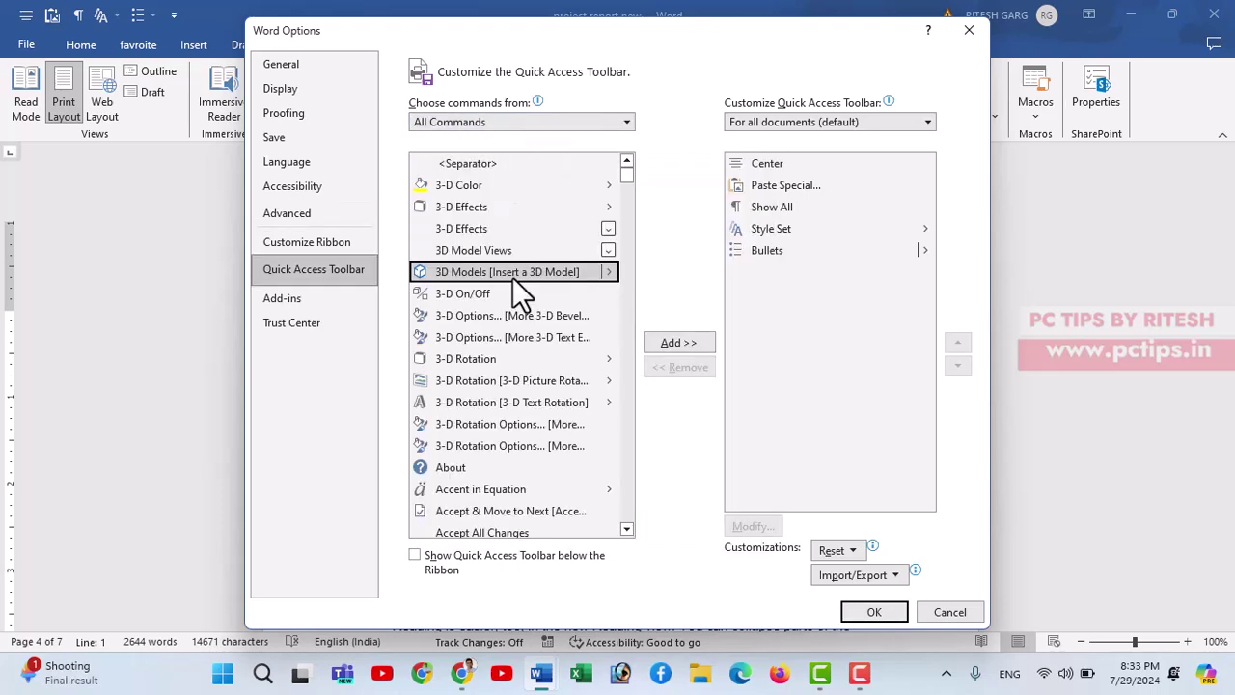
key(m)
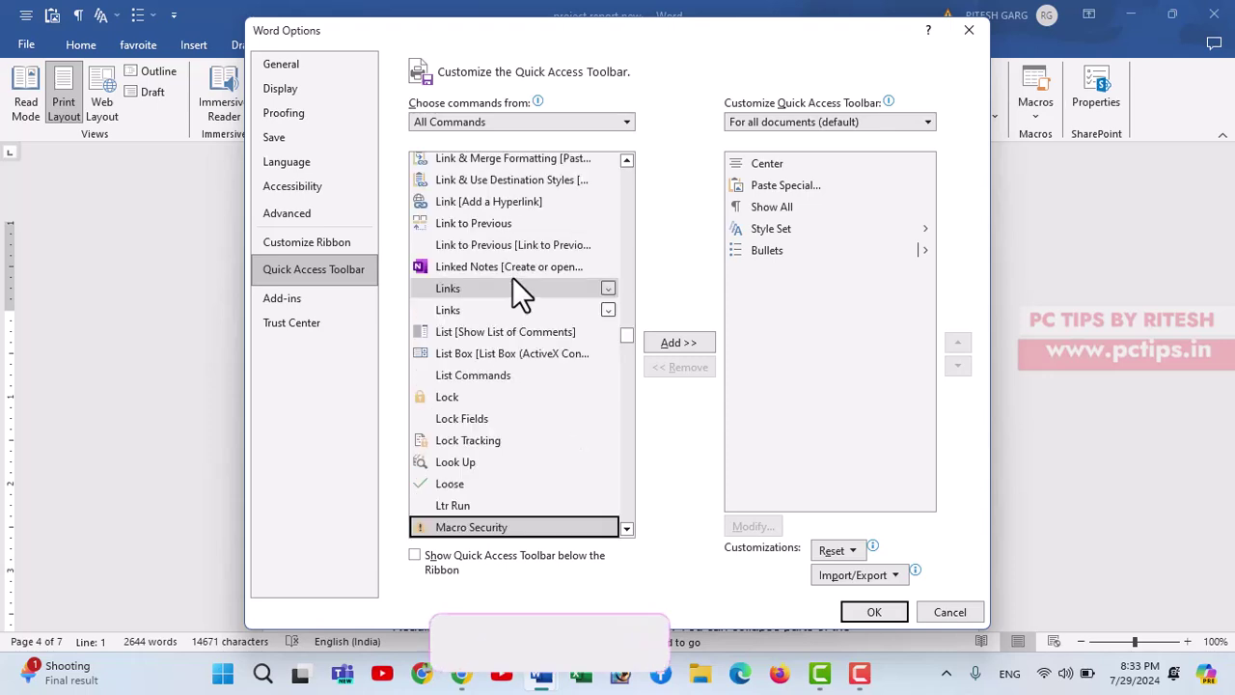
scroll(521, 397, down, 2)
scroll(512, 408, down, 2)
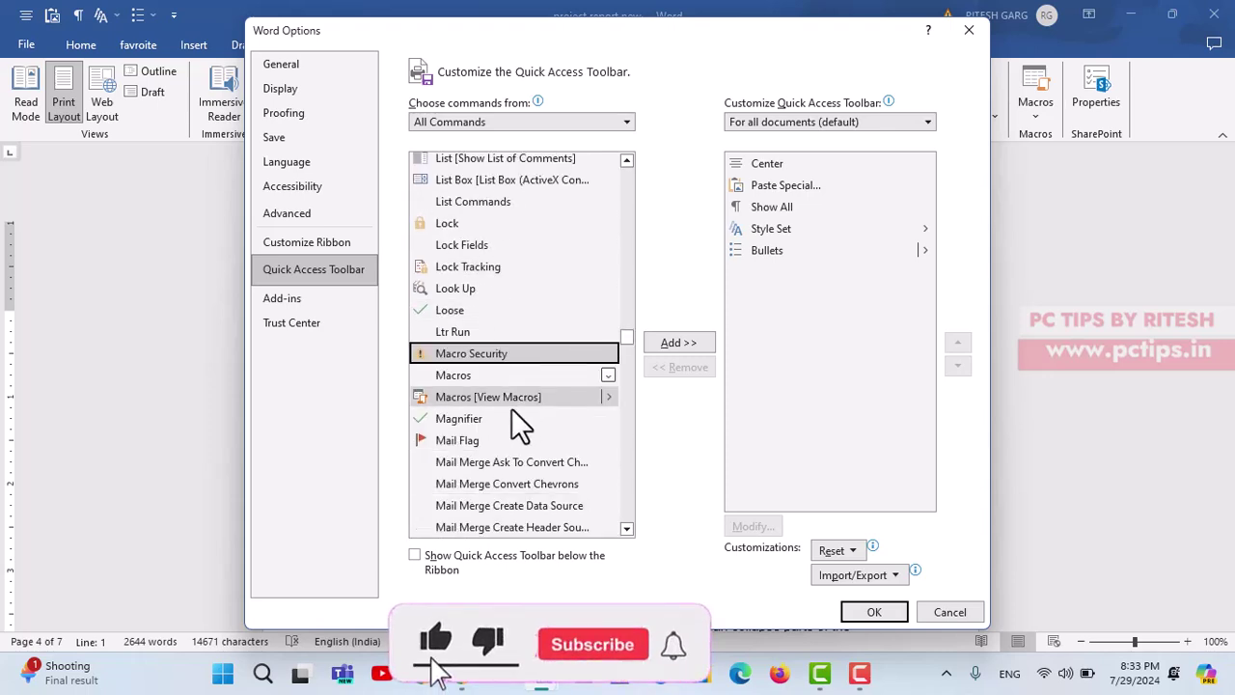
click(487, 377)
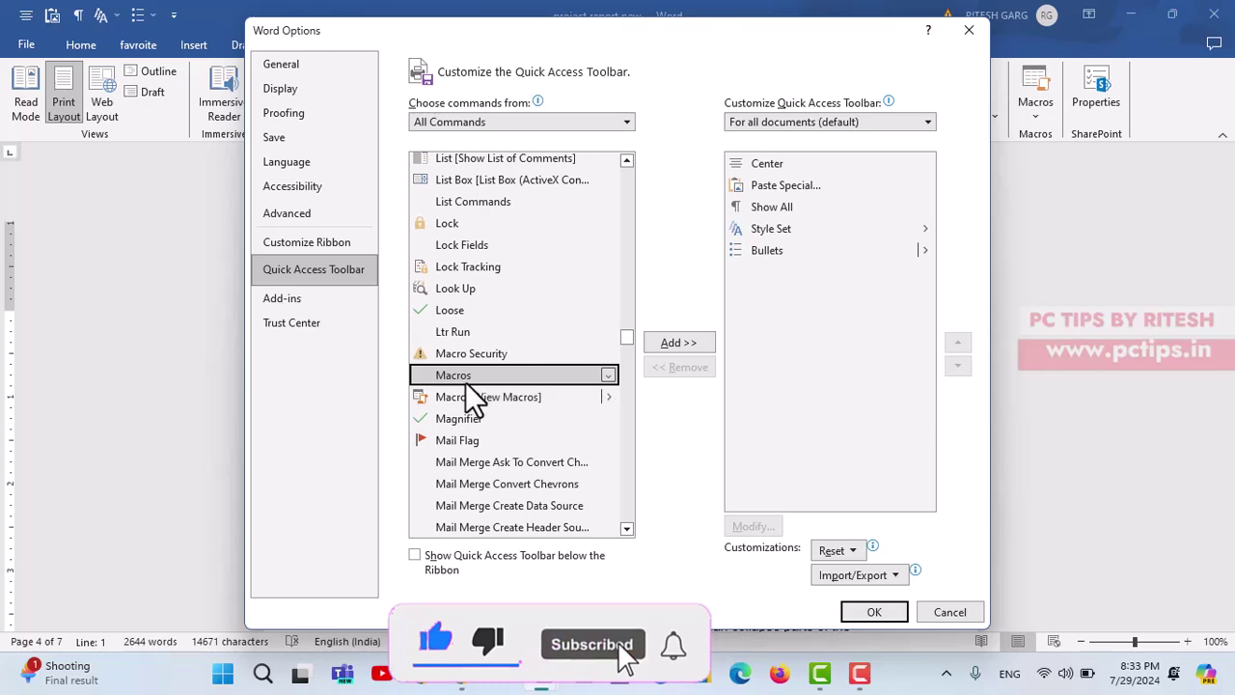
click(677, 341)
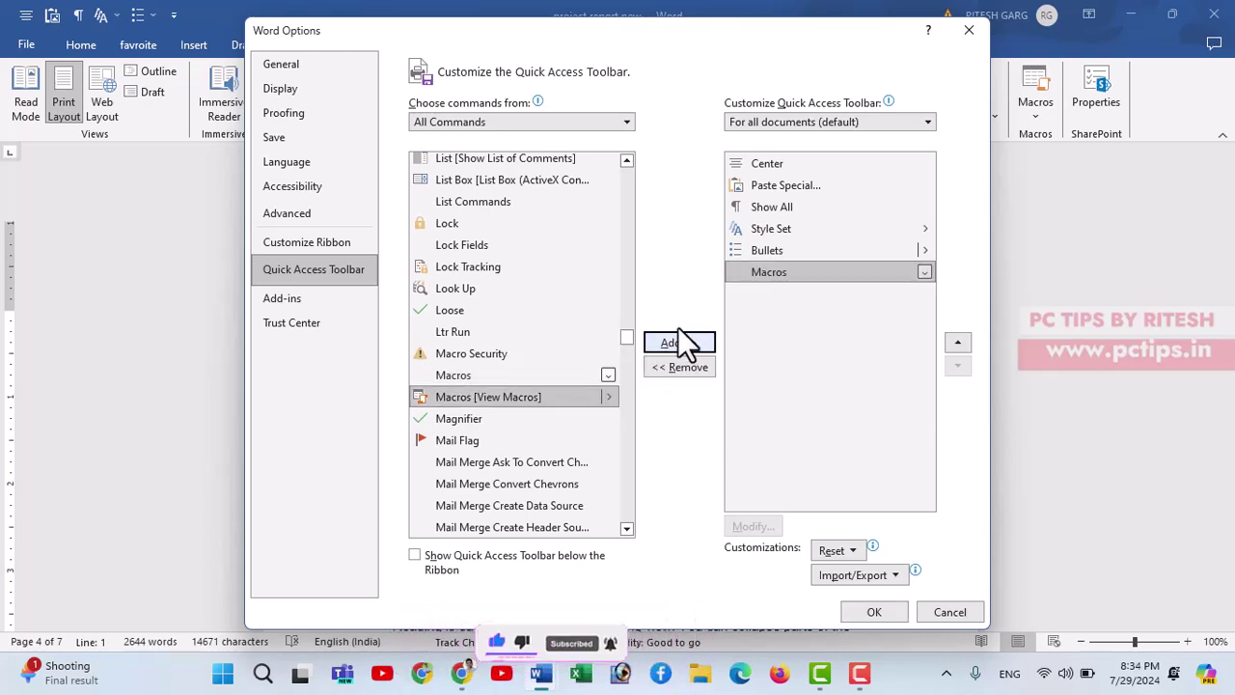
click(879, 616)
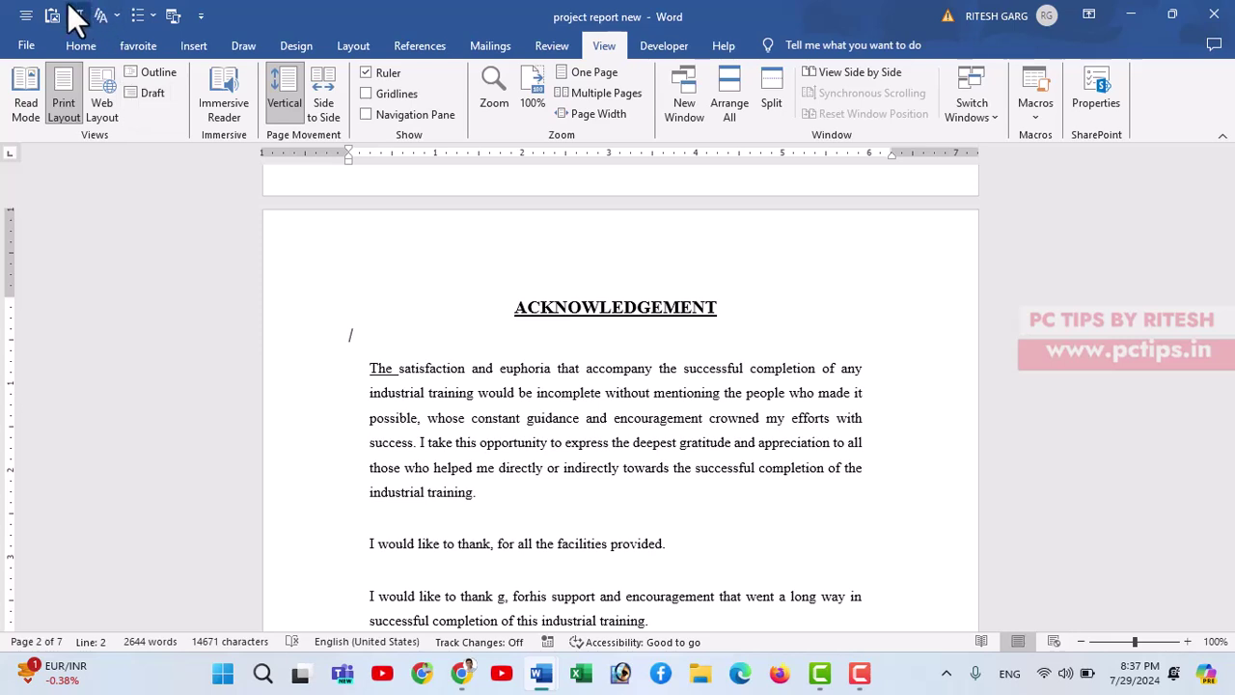
Start recording a macro named 'heading' with the Alt+Ctrl+L shortcut assigned.
click(504, 309)
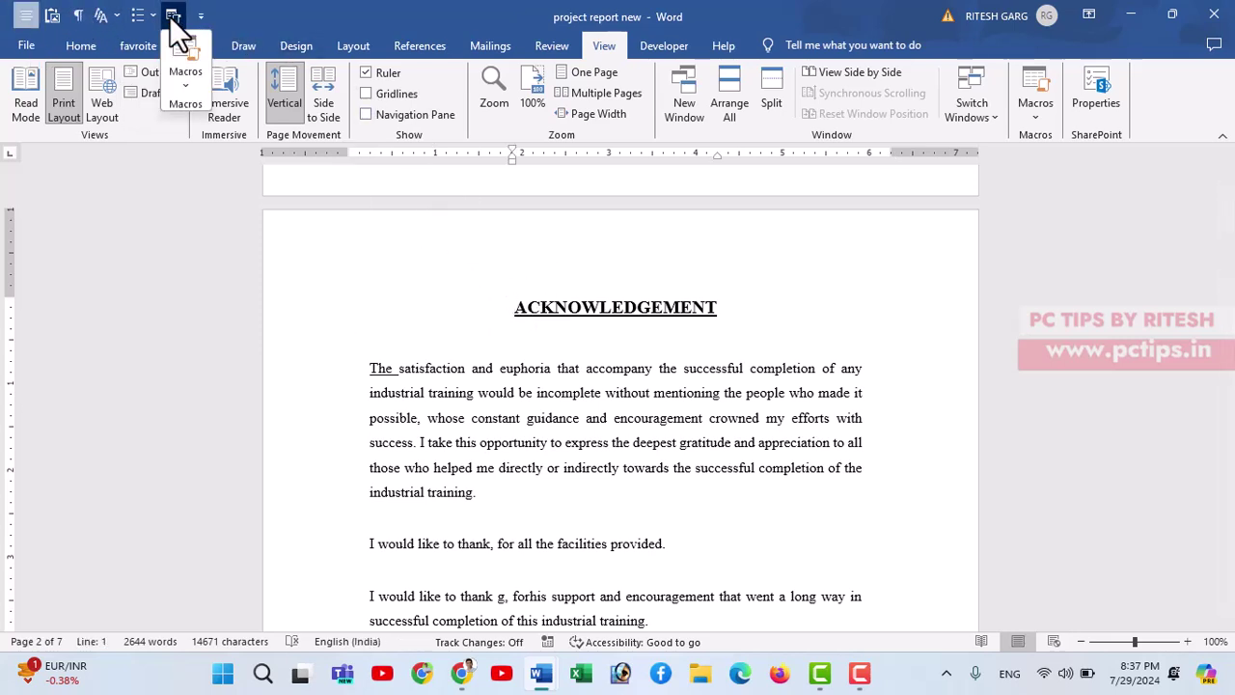
click(178, 80)
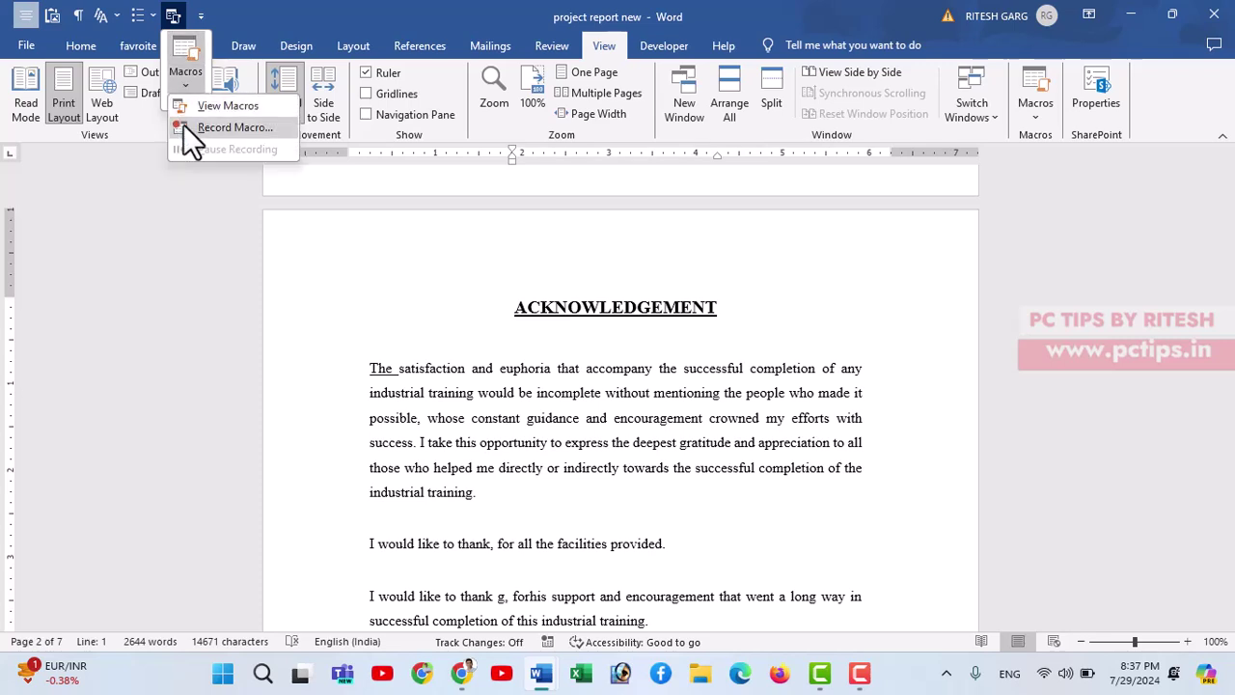
click(198, 129)
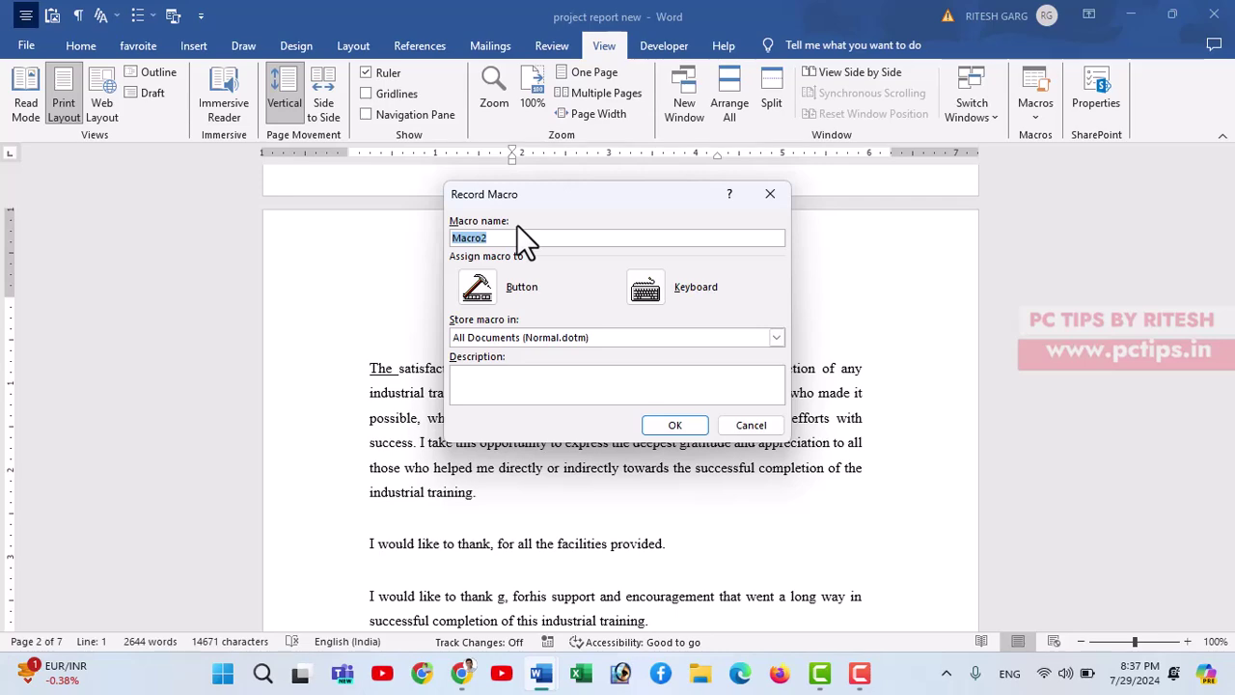
text(heading)
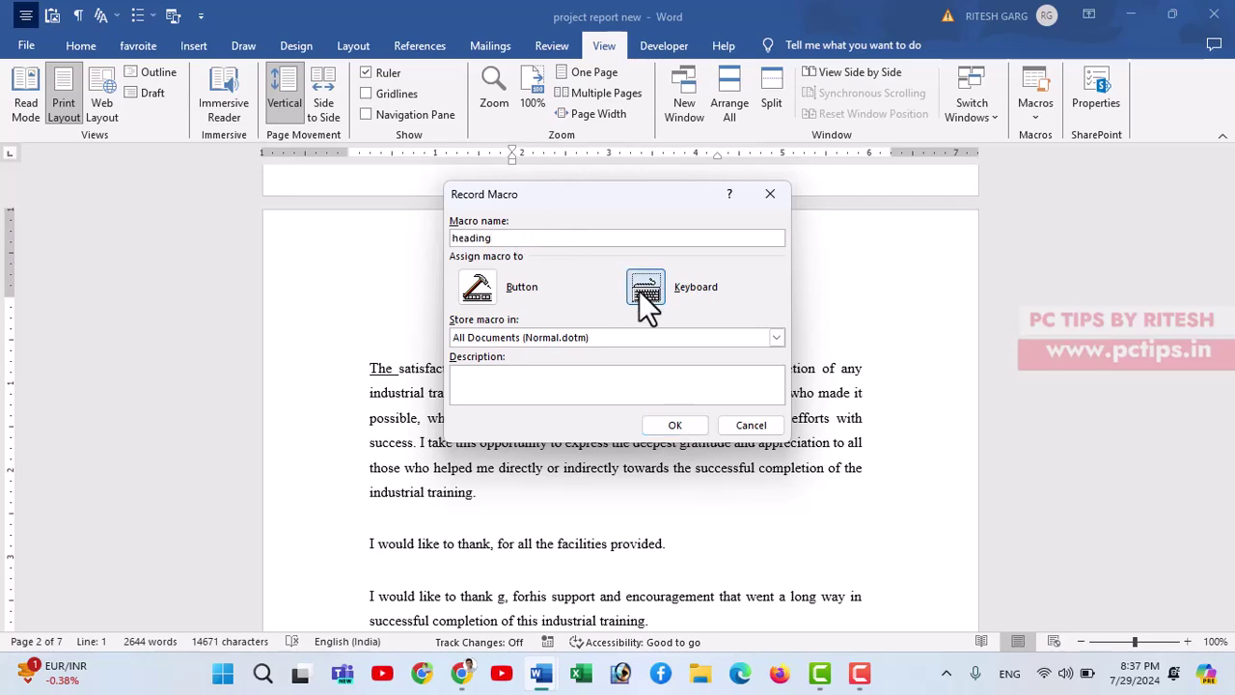
click(639, 290)
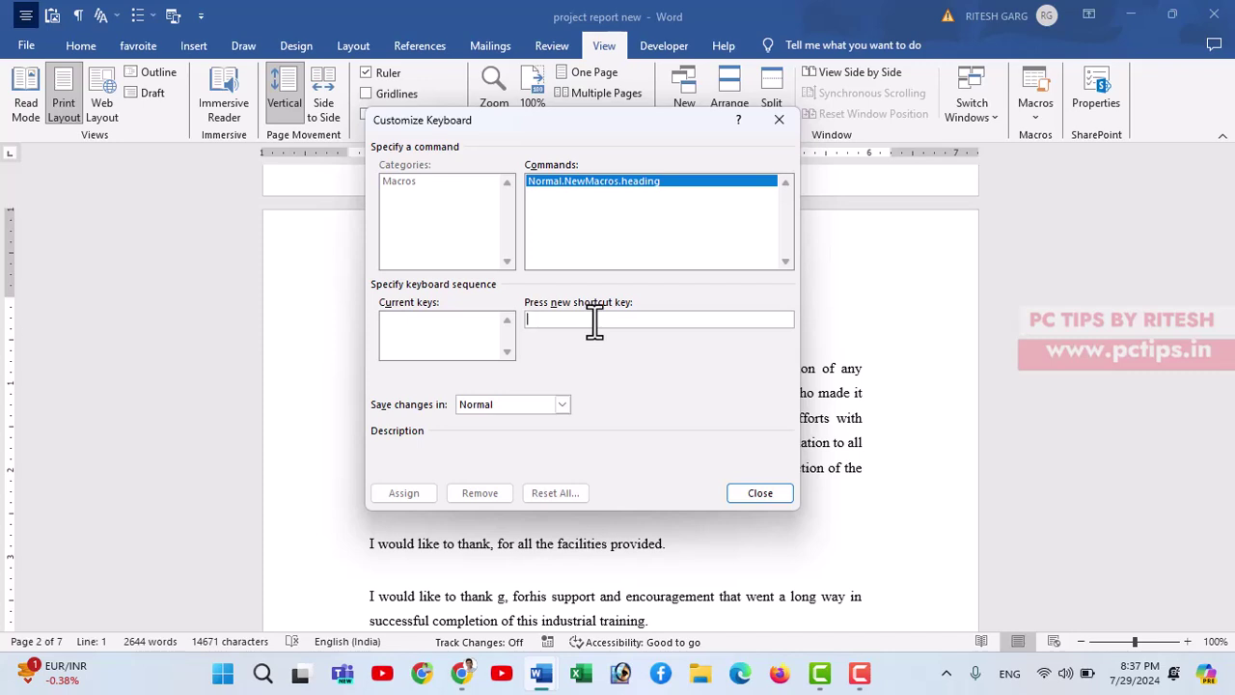
key(ctrl+alt+l)
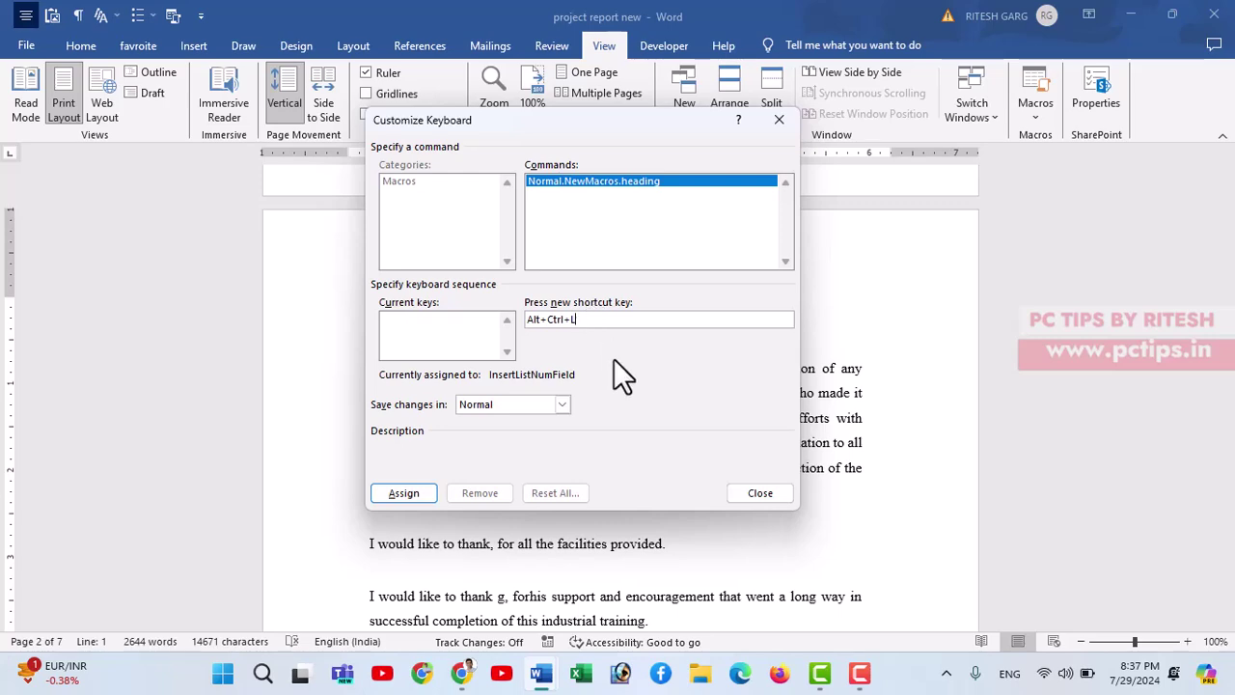
click(403, 494)
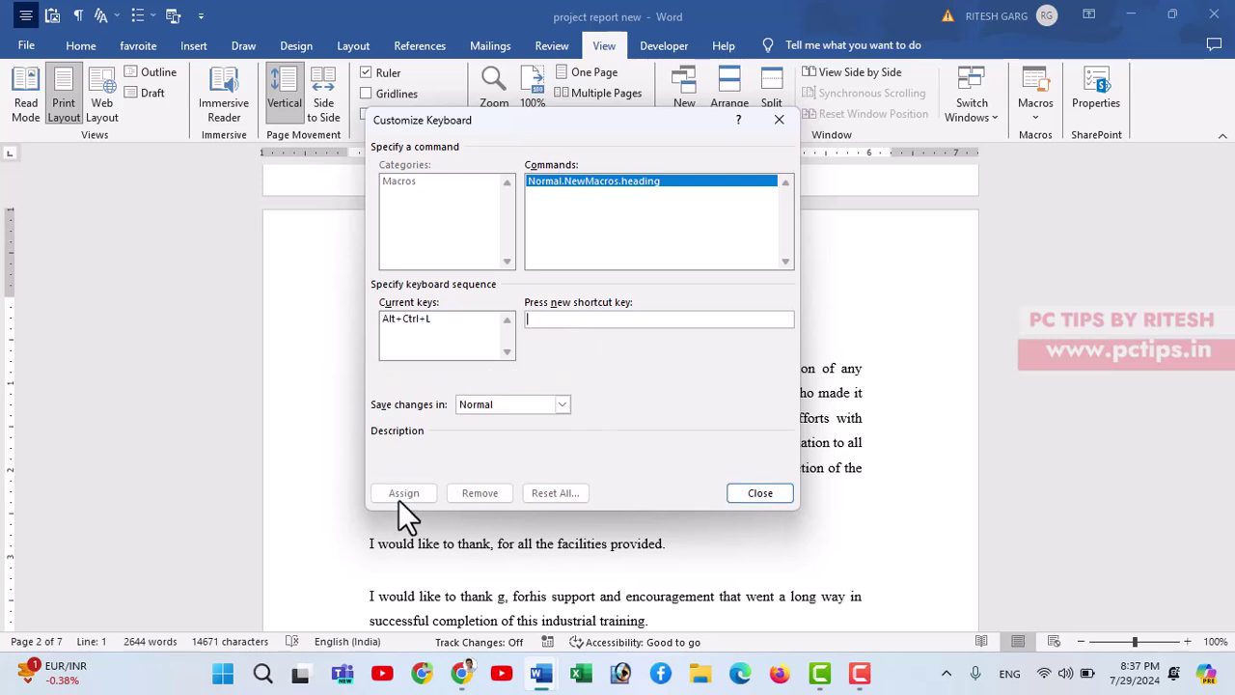
click(772, 496)
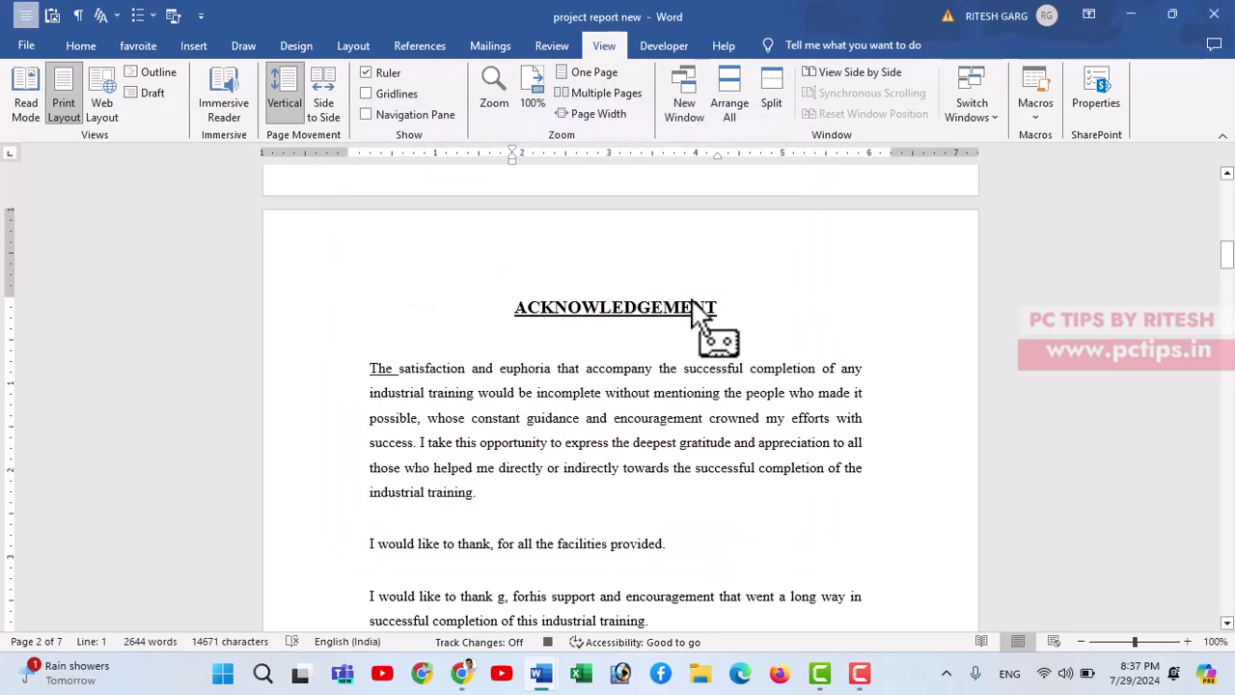
Make the ACKNOWLEDGEMENT heading dark red, not bold and 18 pt.
key(shift+End)
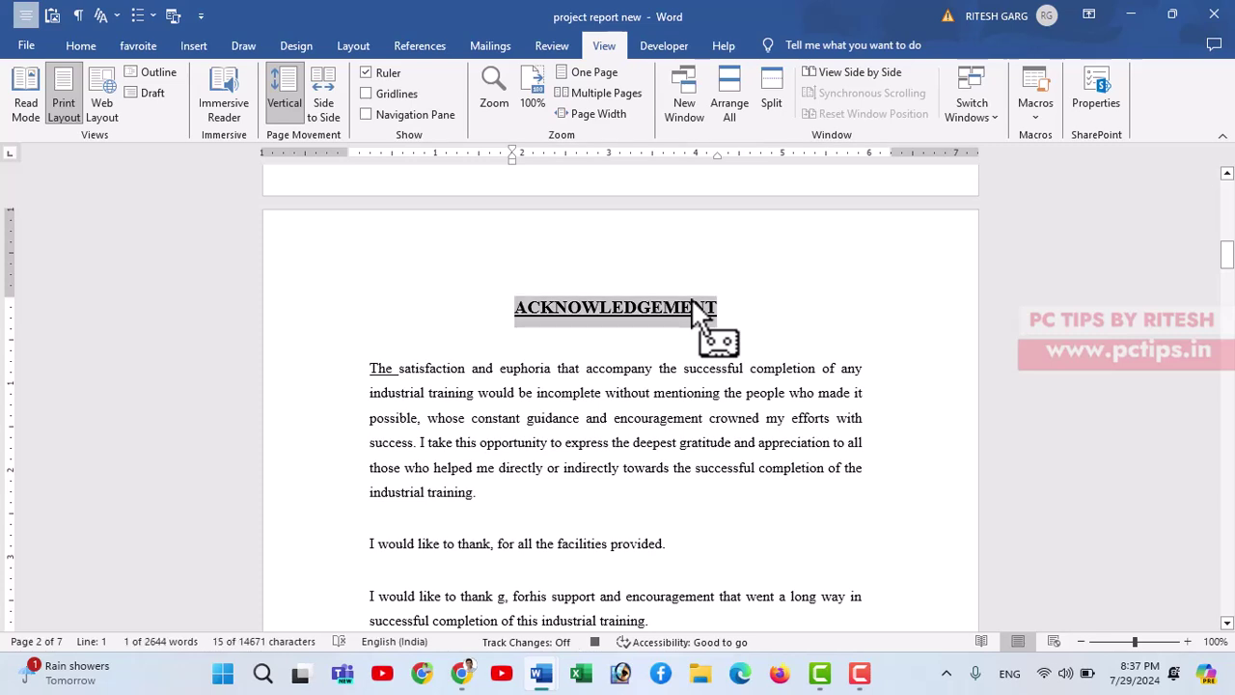
click(86, 46)
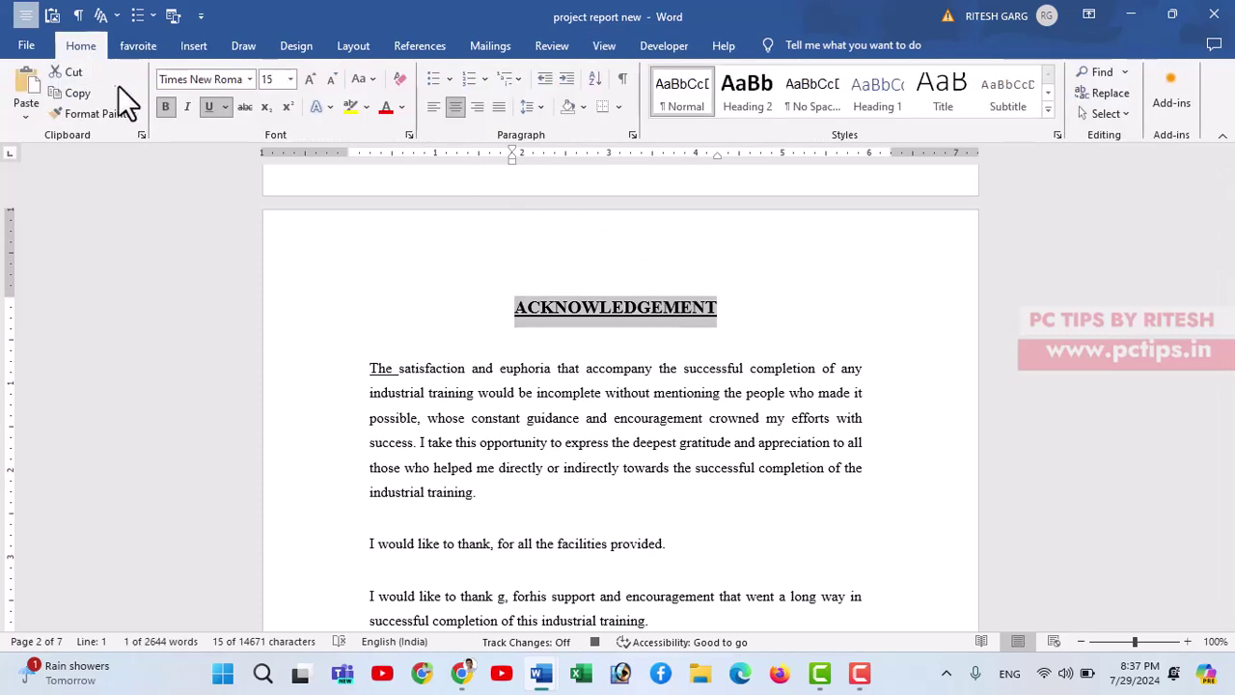
click(381, 109)
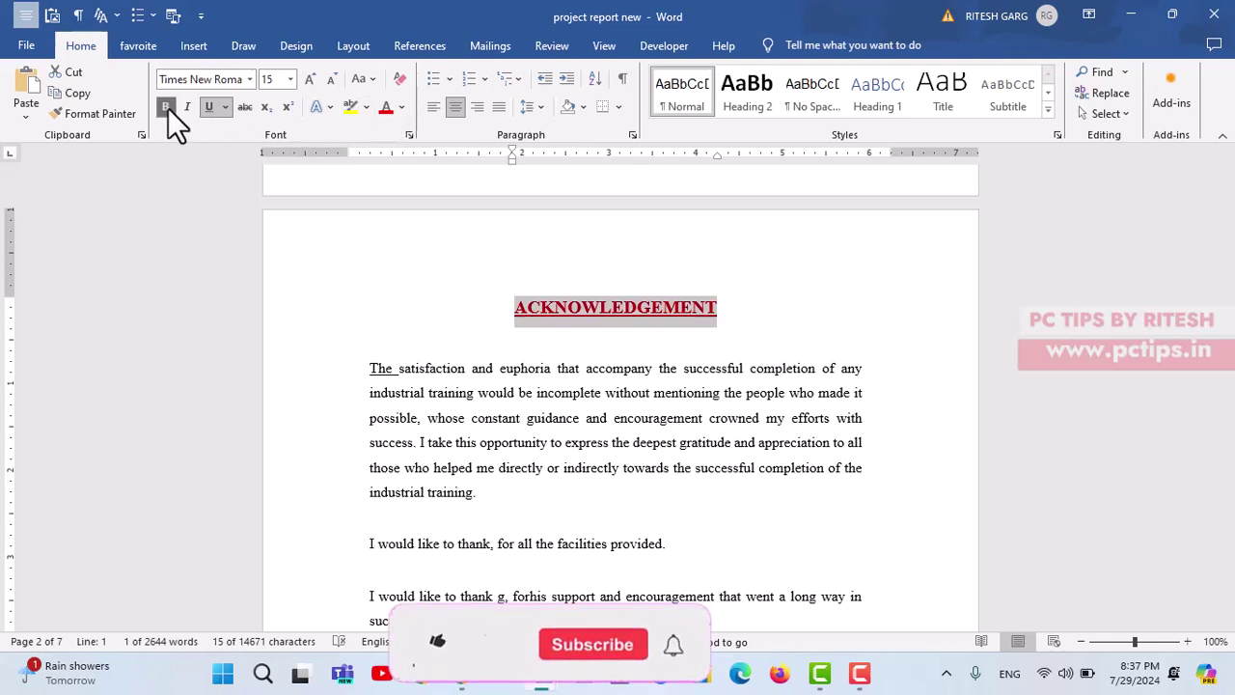
click(164, 107)
drag(556, 304, 591, 327)
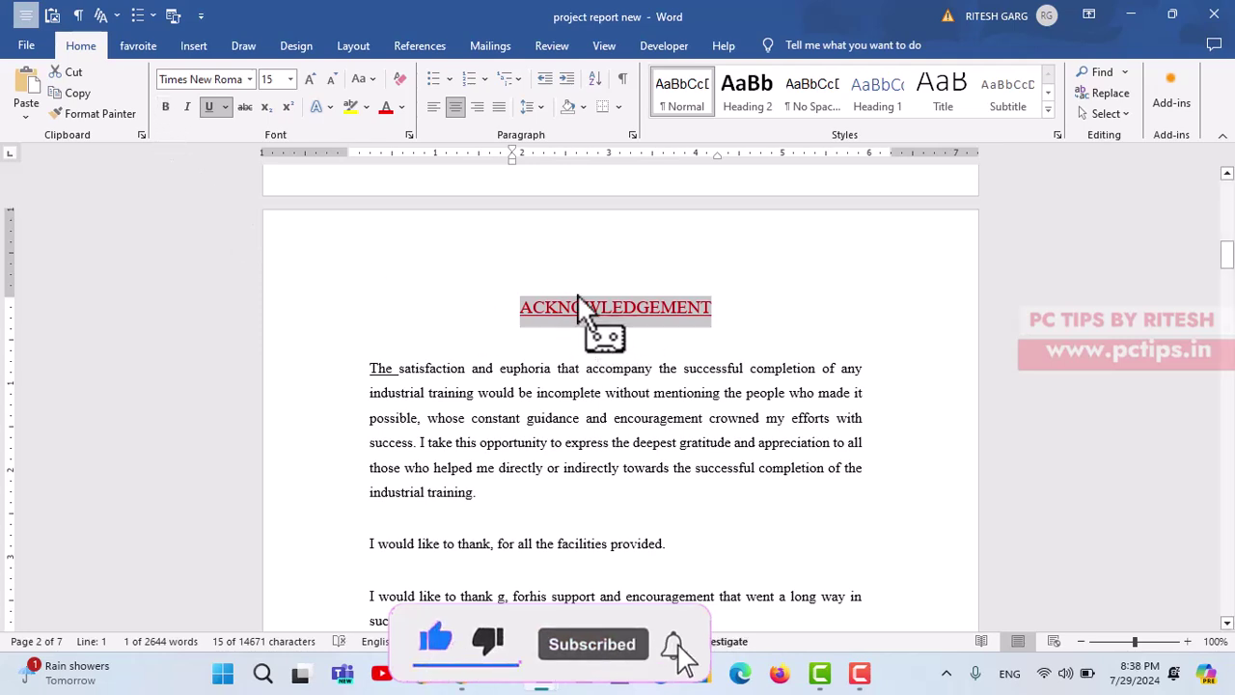
click(291, 79)
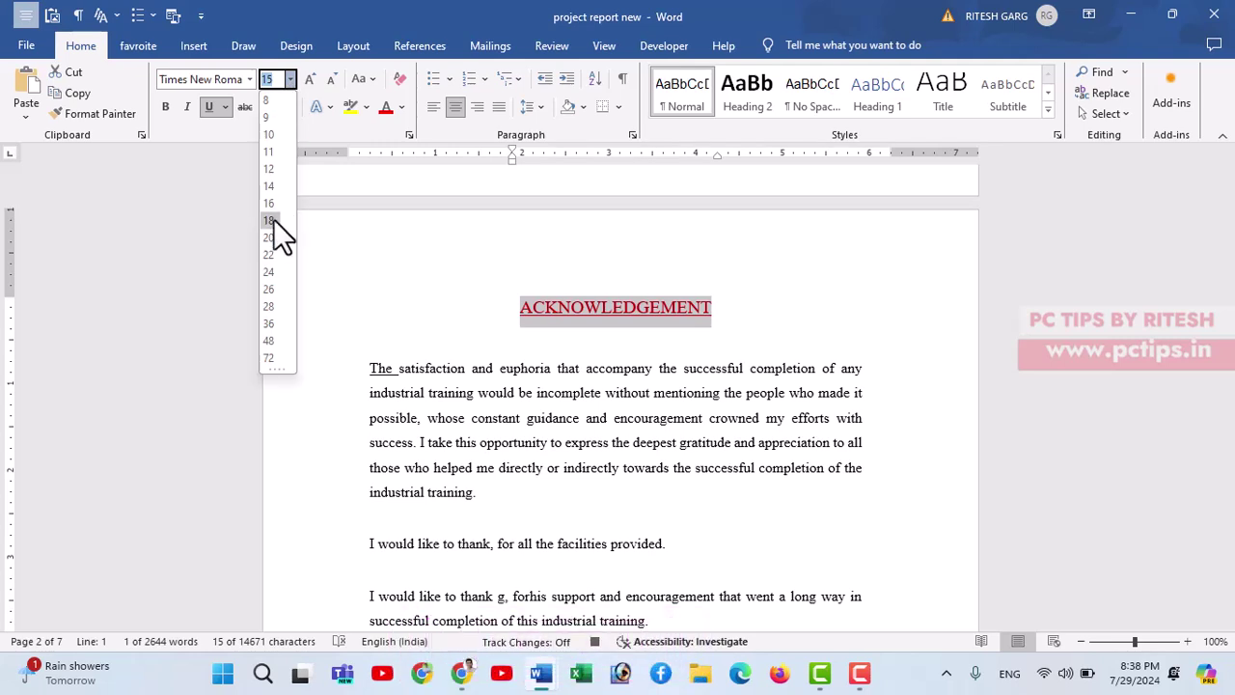
click(273, 220)
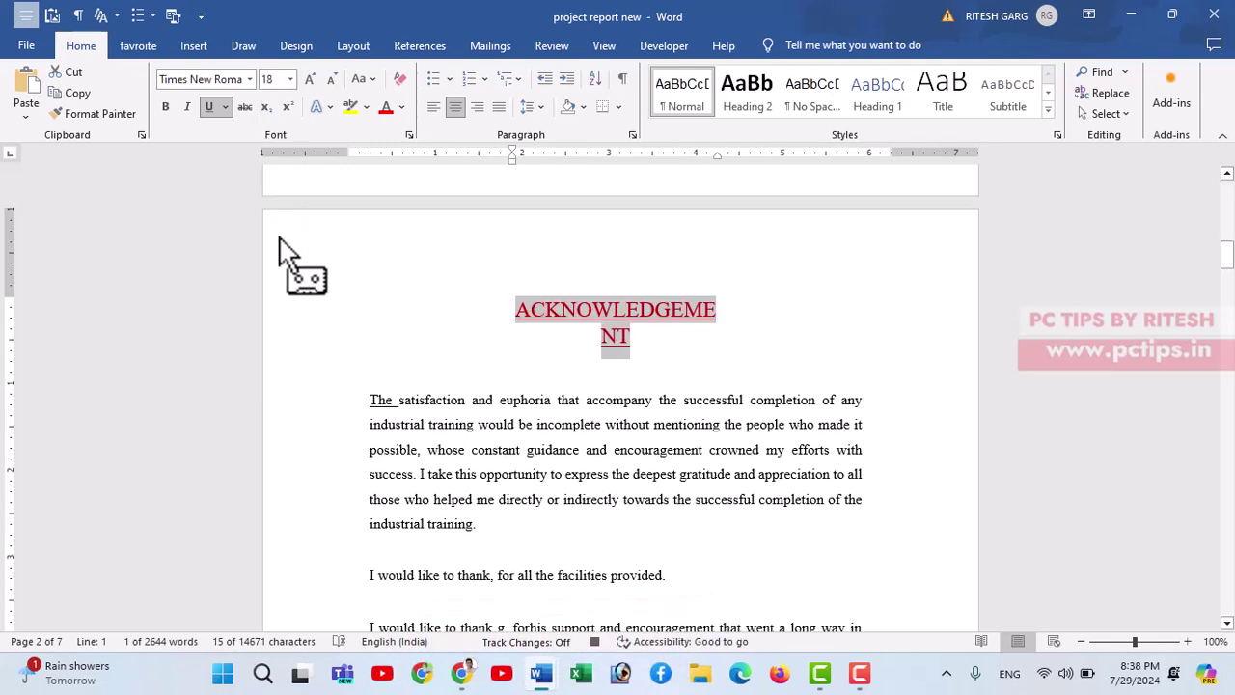
Stop recording the heading macro.
click(176, 18)
click(177, 85)
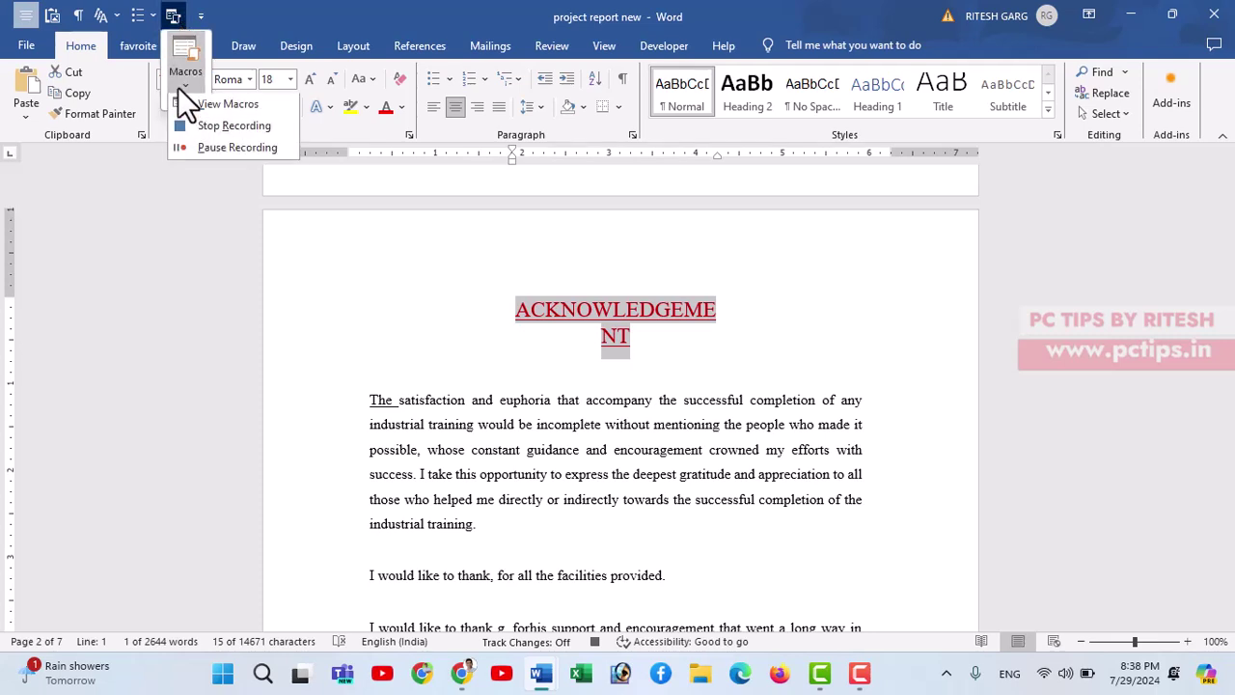
click(190, 126)
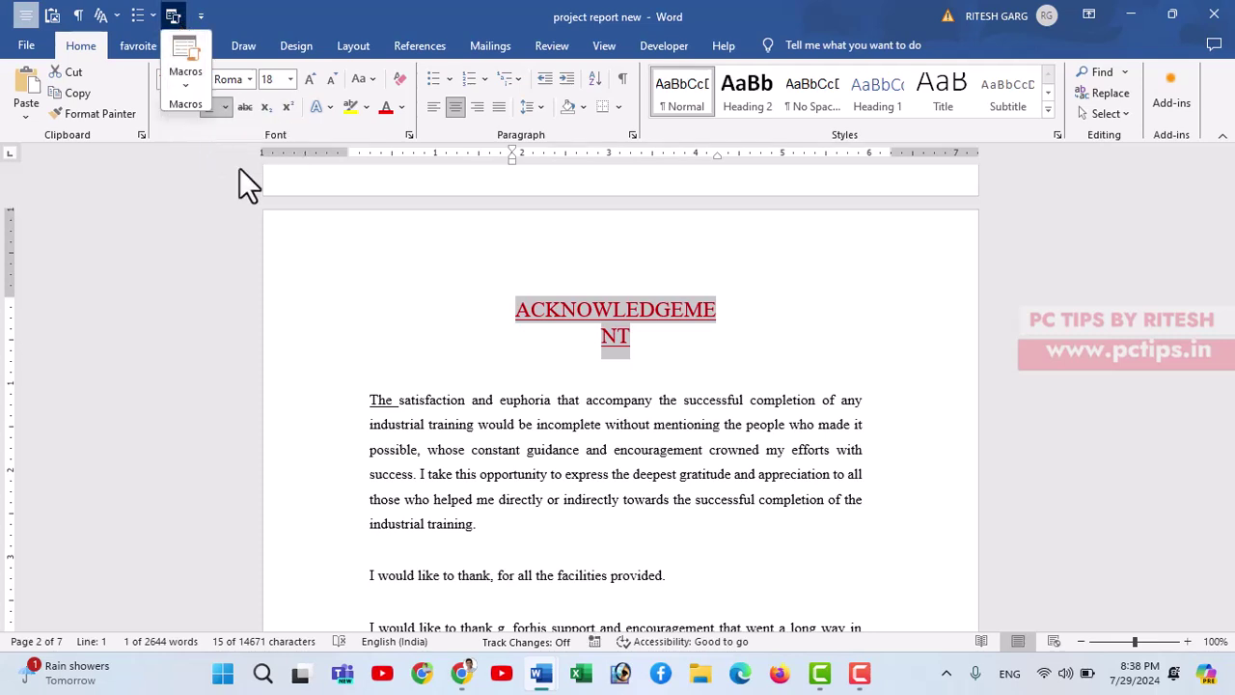
Replay the heading macro on the Head of Department text via its keyboard shortcut.
scroll(687, 386, down, 5)
scroll(688, 391, down, 5)
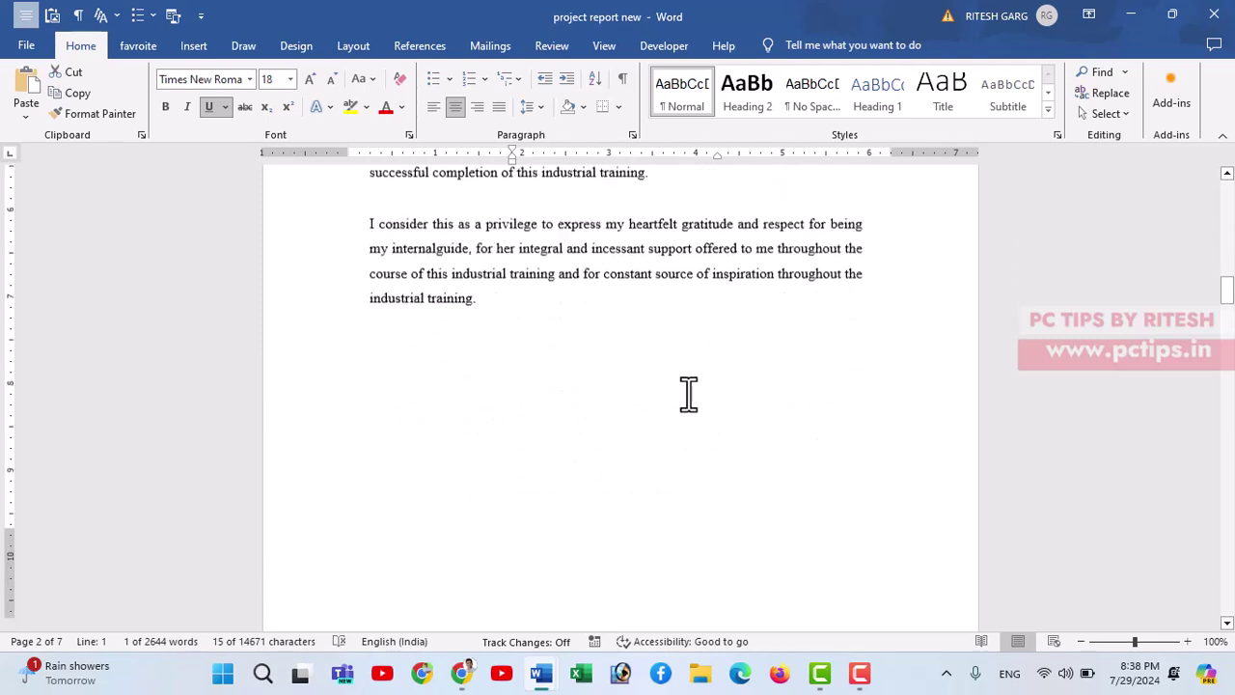
scroll(688, 396, down, 5)
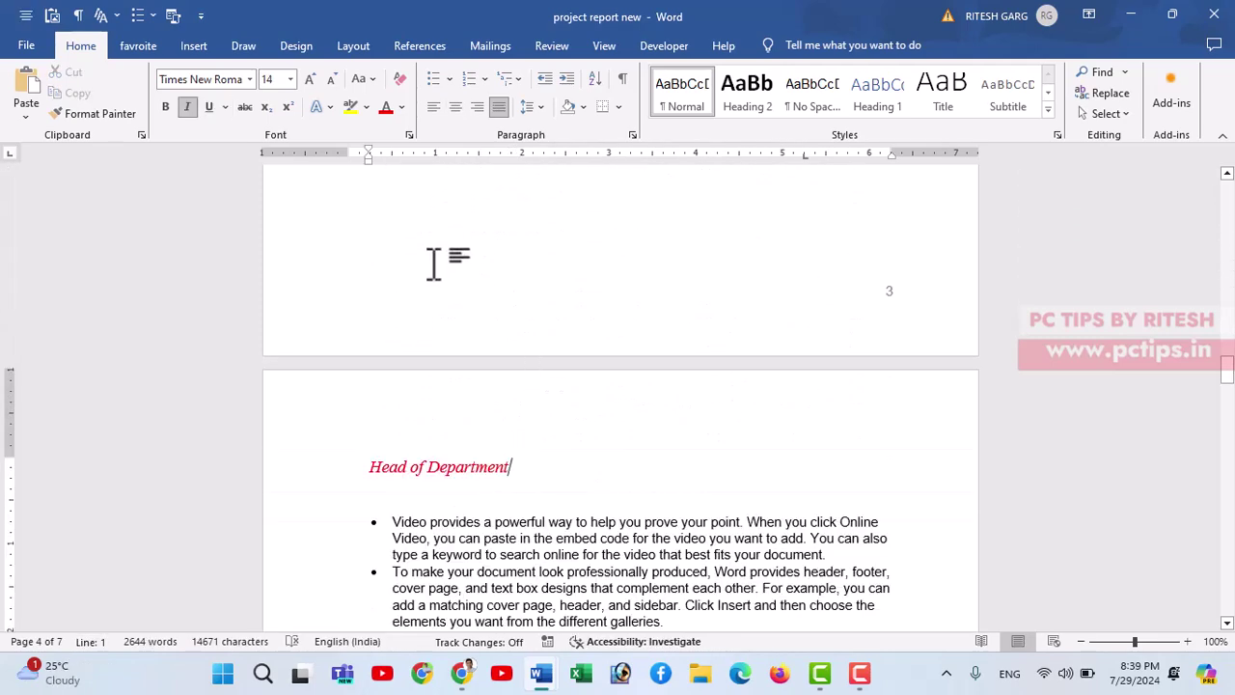
scroll(436, 280, down, 3)
scroll(415, 296, down, 2)
scroll(428, 270, up, 2)
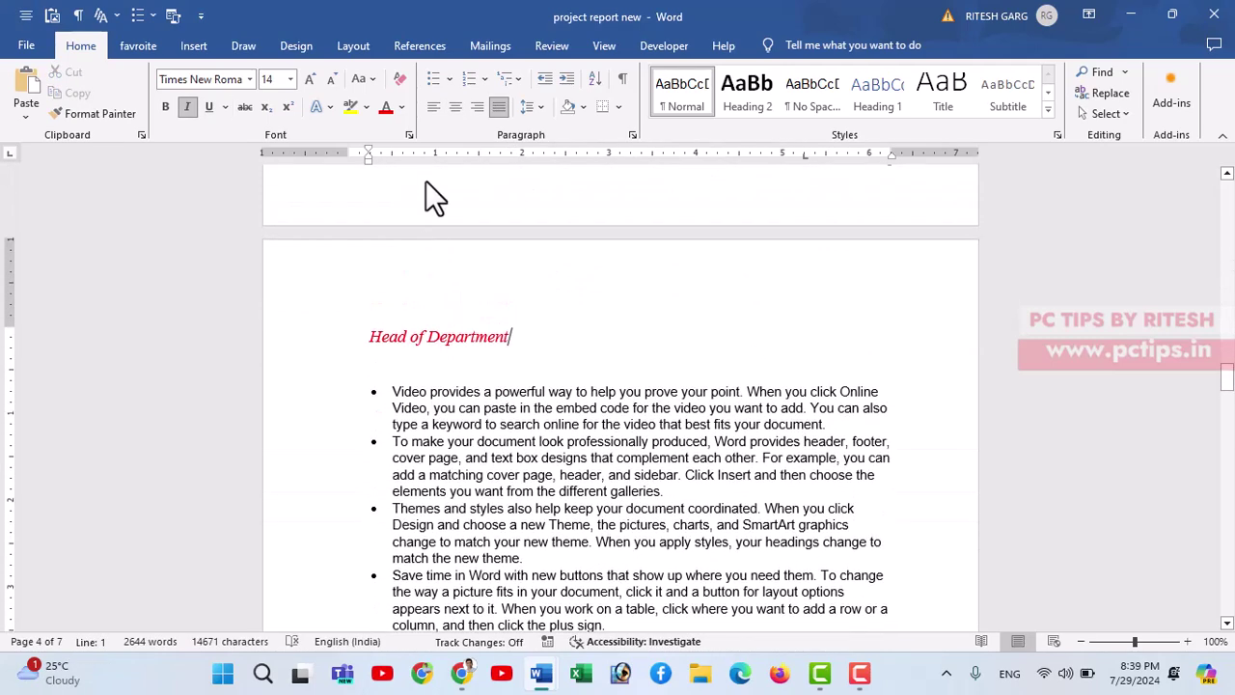
drag(370, 380, 549, 396)
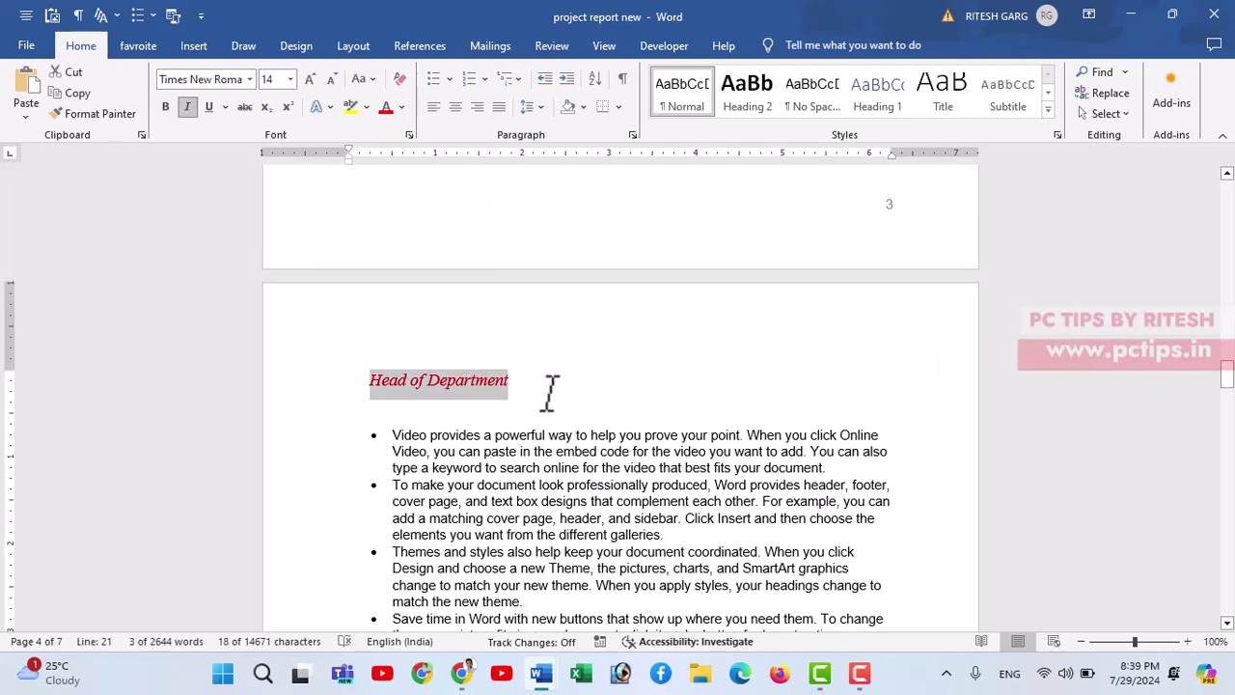
key(ctrl+b)
key(ctrl+shift+period)
key(ctrl+shift+period)
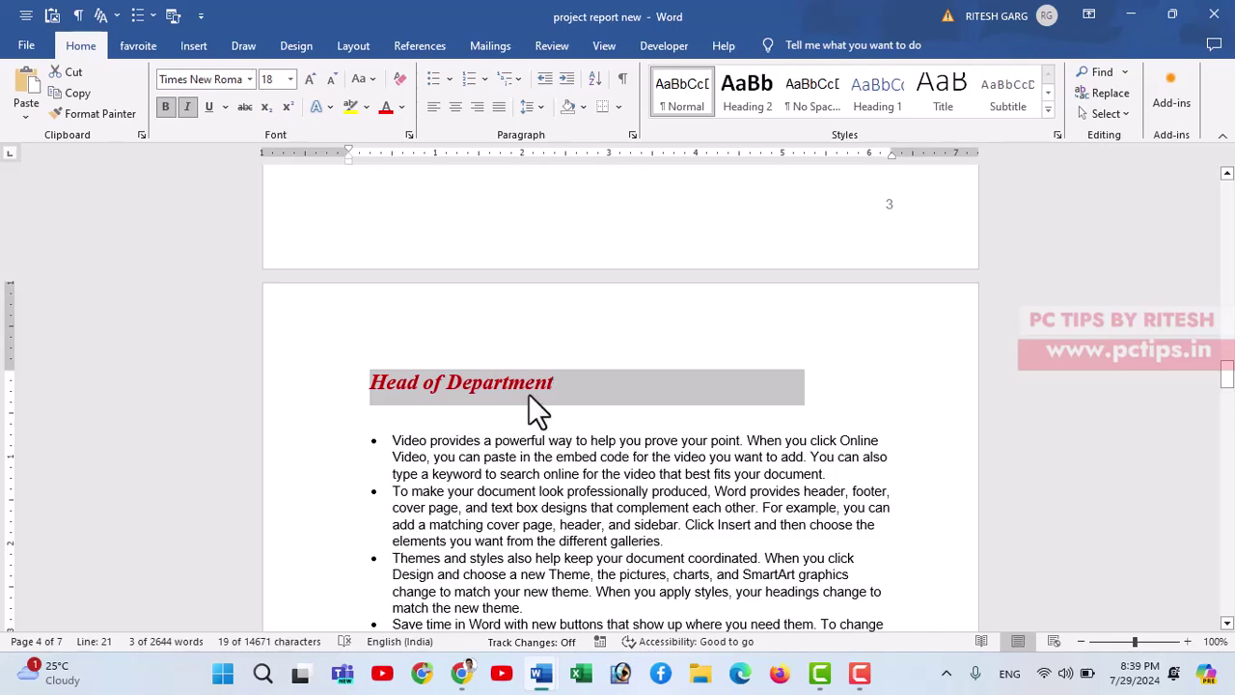
click(529, 391)
shift+click(554, 389)
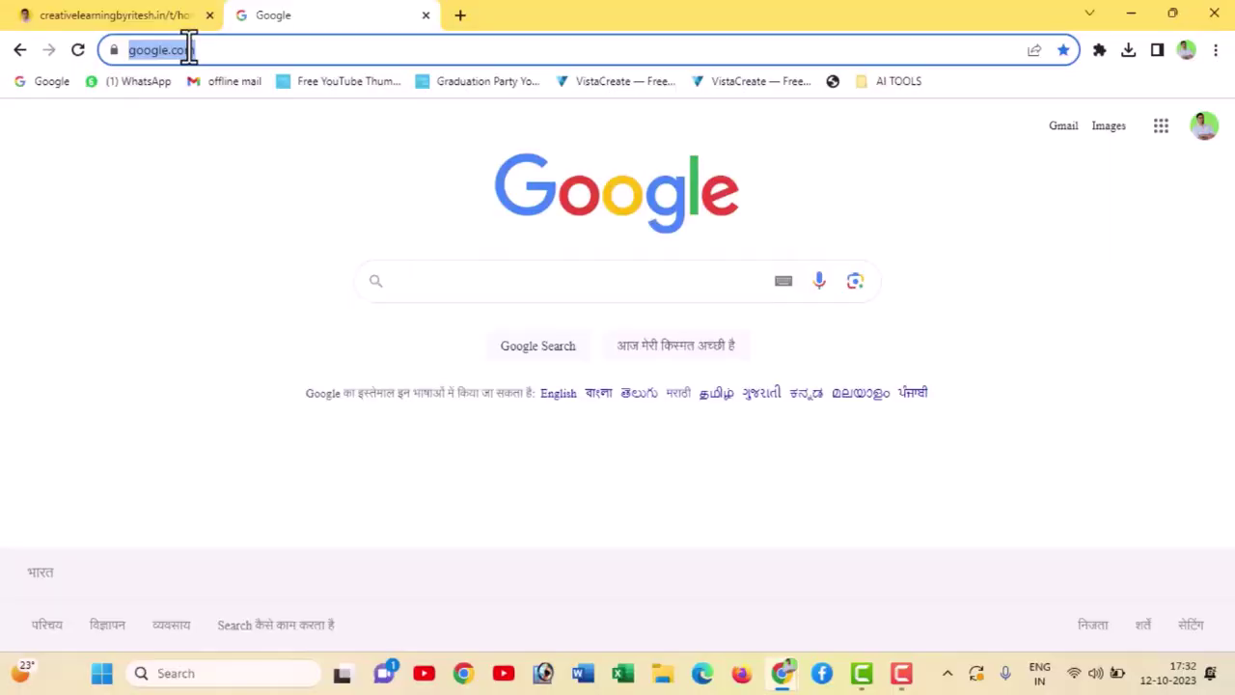
Load creativelearningbyritesh.in and scroll down to its Courses section.
text(www.)
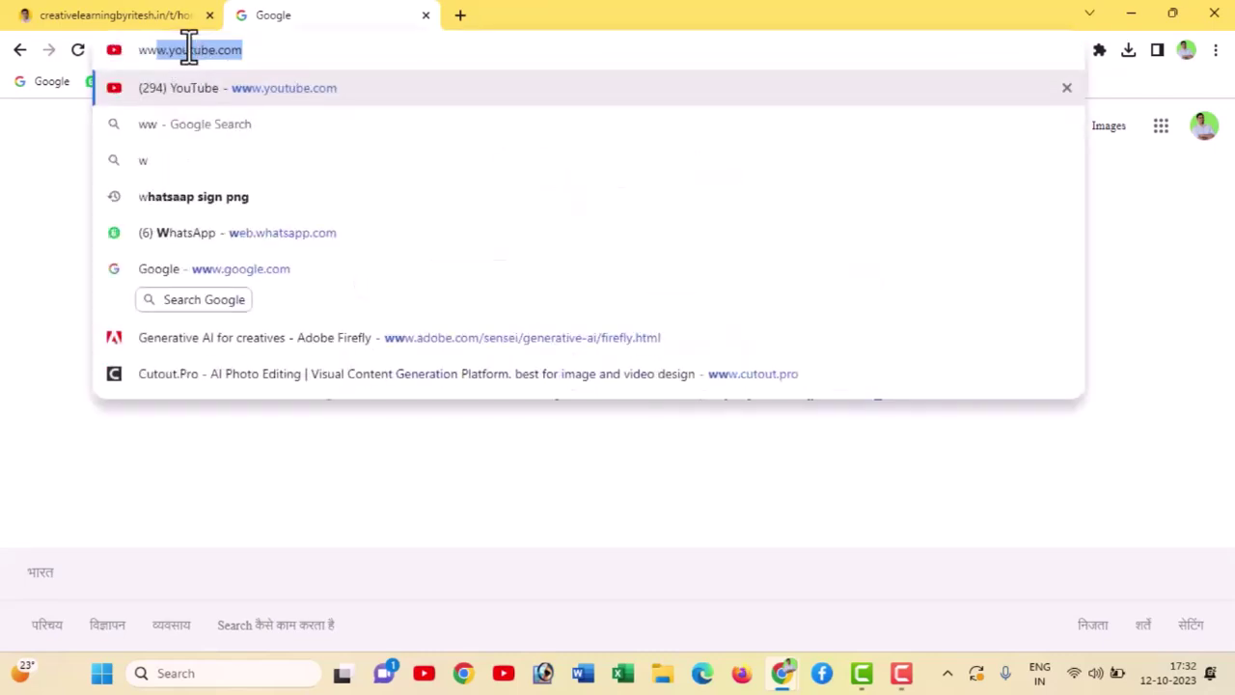
text(cre)
text(at)
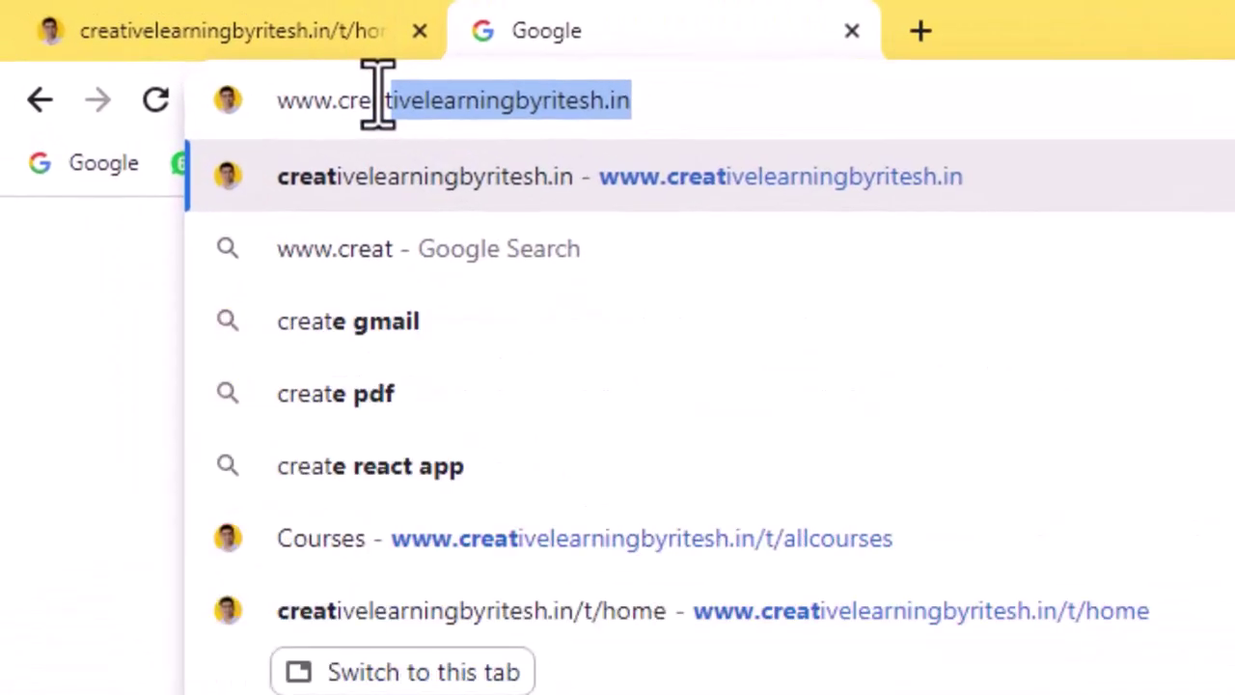
key(Right)
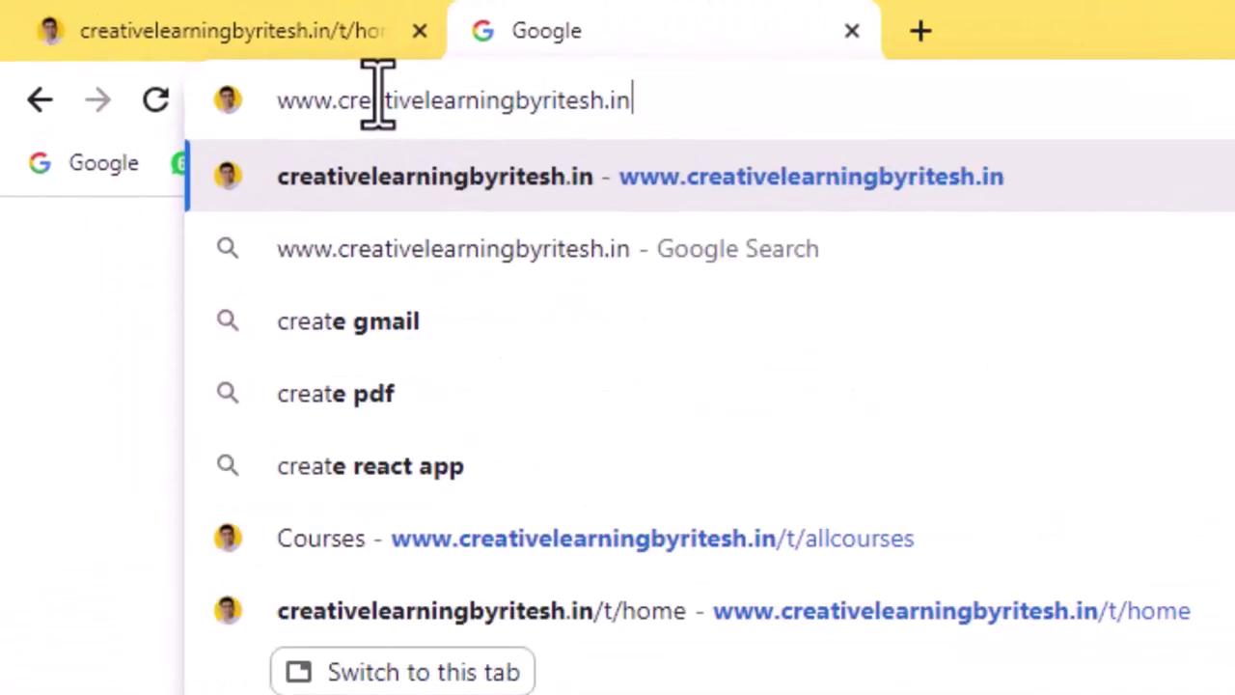
key(Return)
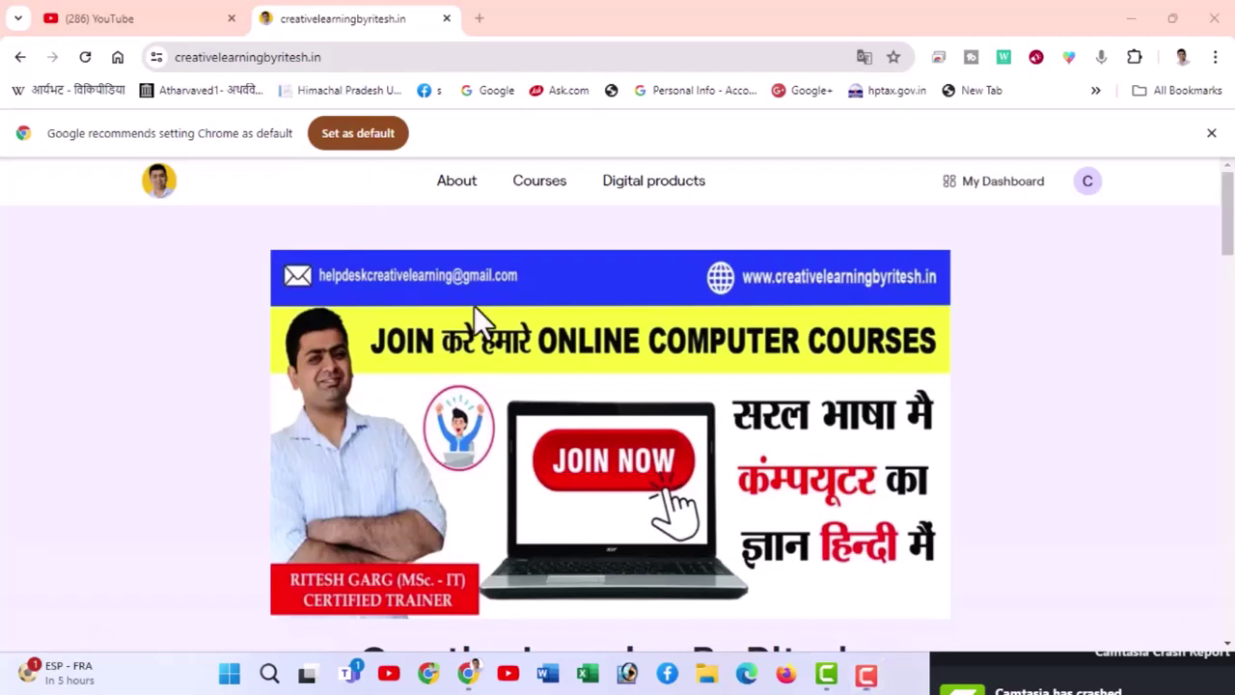
scroll(567, 357, down, 1)
scroll(569, 362, down, 4)
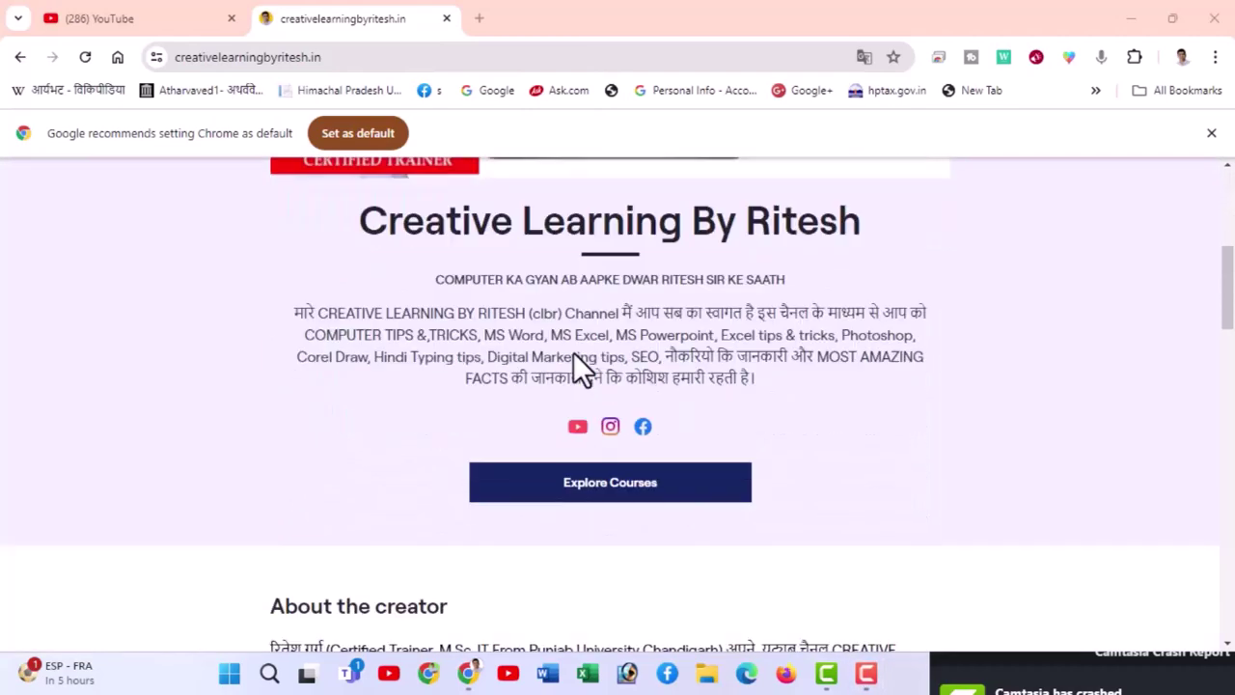
scroll(573, 364, down, 5)
scroll(575, 364, down, 5)
scroll(579, 367, down, 5)
scroll(584, 376, down, 3)
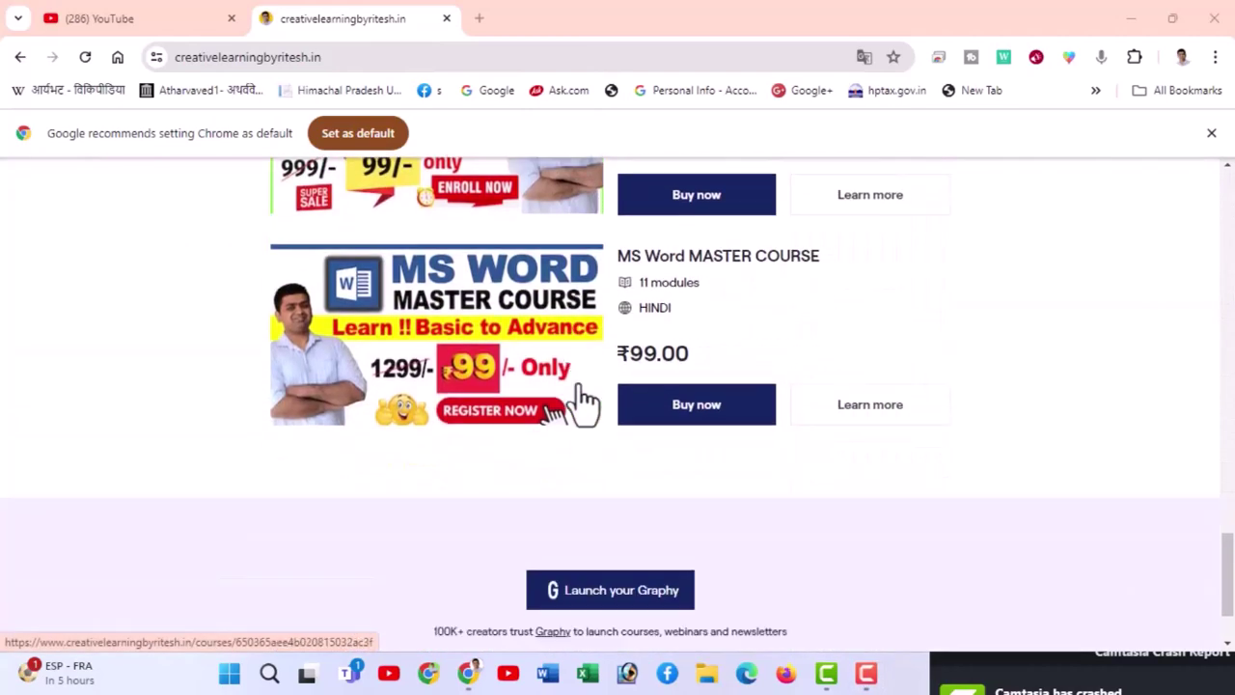
scroll(579, 405, up, 2)
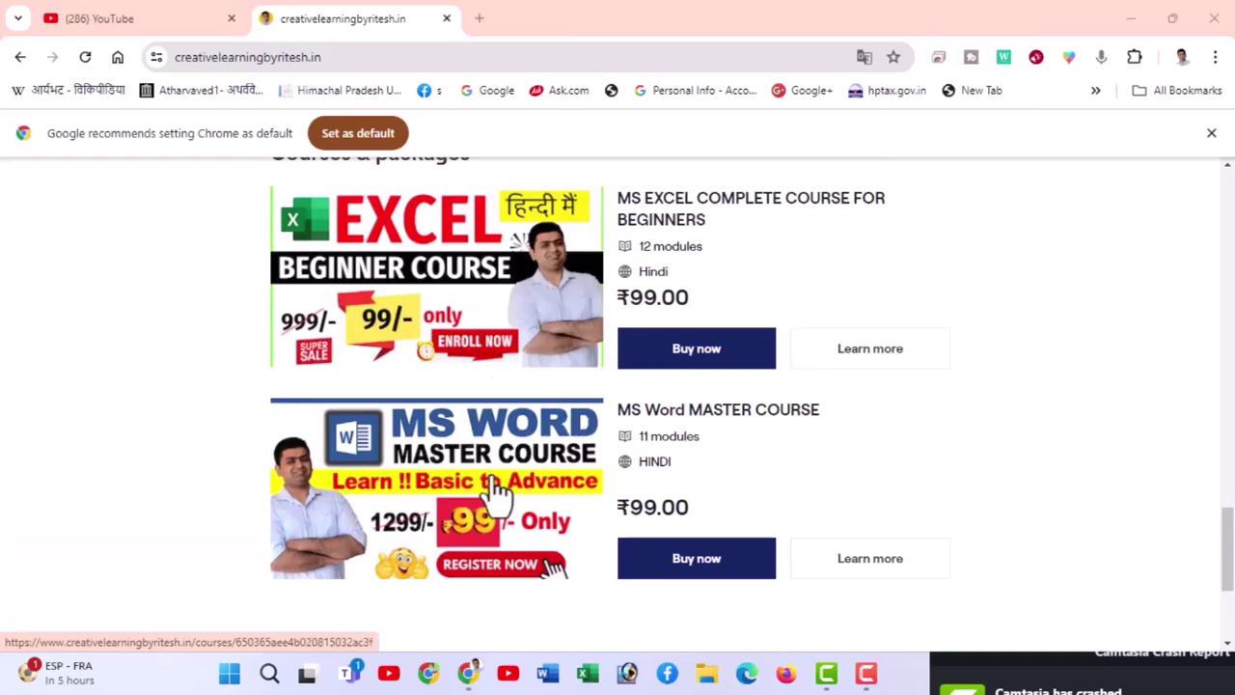
Open the ₹99.00 MS Word MASTER COURSE page and view its Certificate of Completion.
click(496, 490)
click(907, 510)
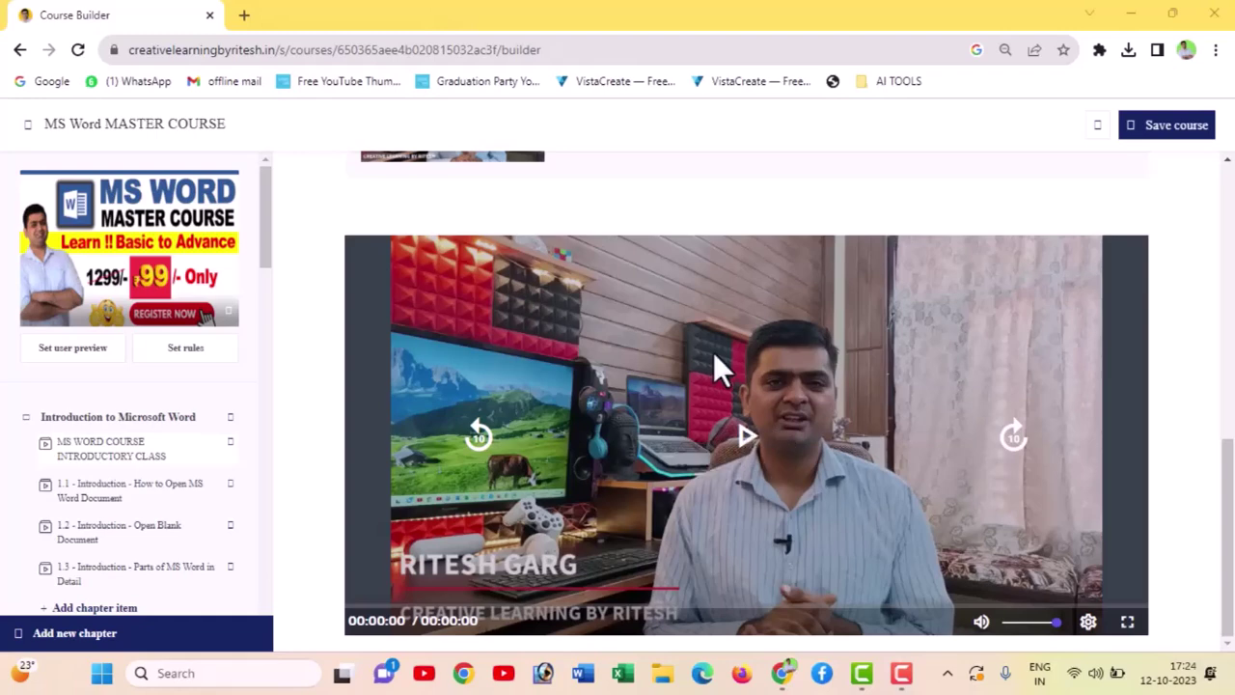
scroll(114, 497, down, 5)
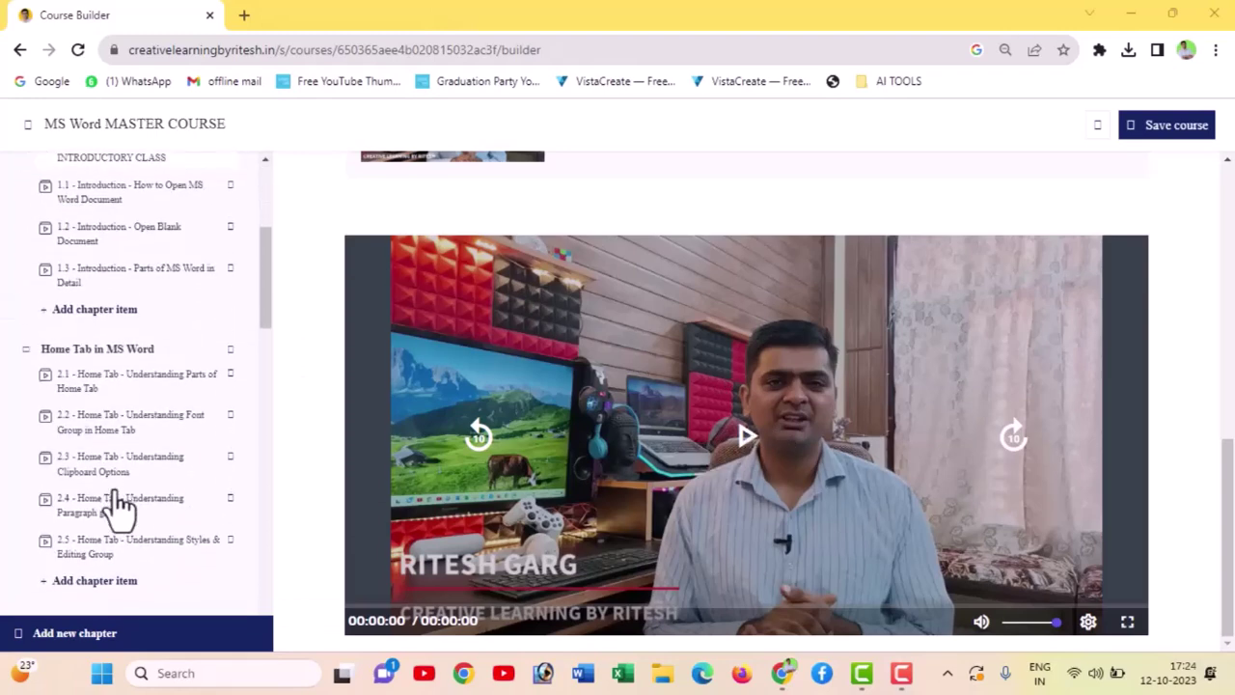
scroll(114, 497, down, 3)
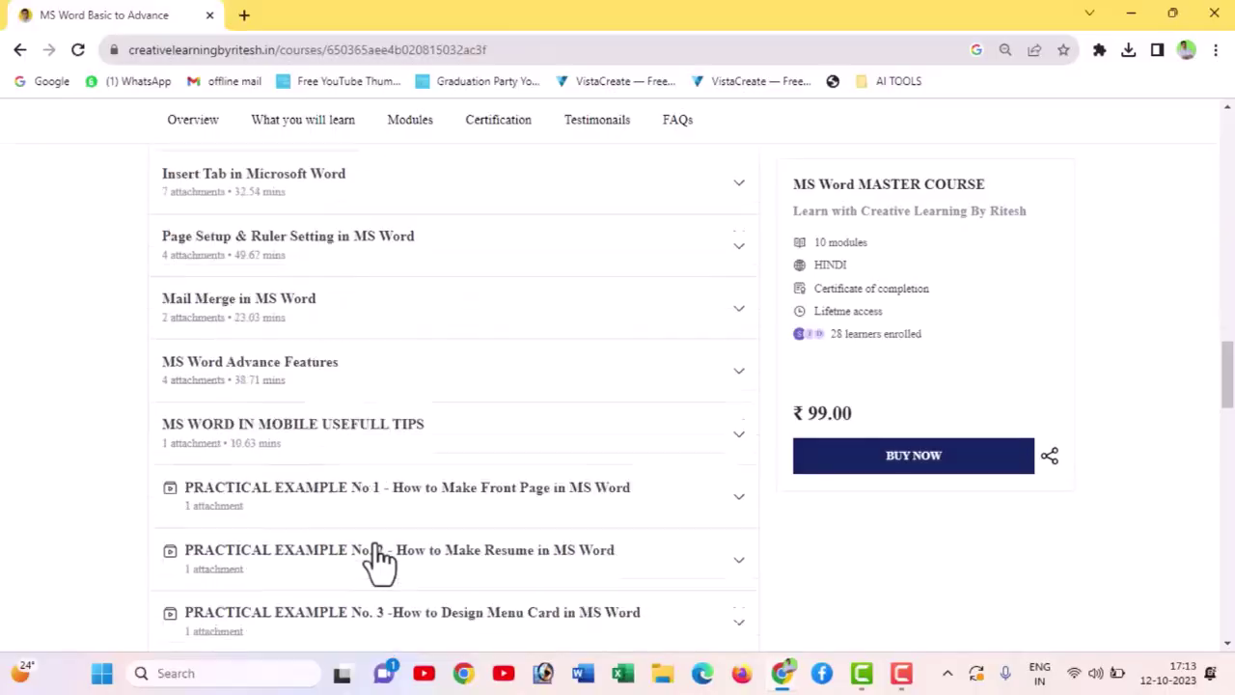
scroll(380, 564, down, 2)
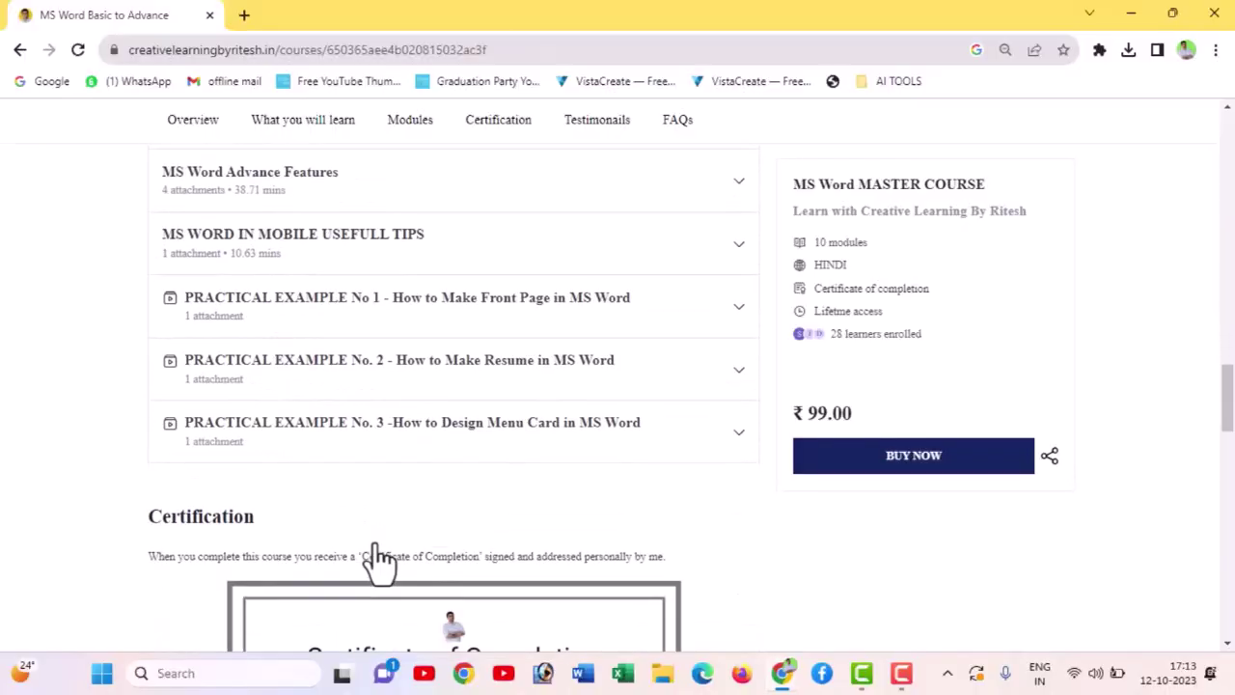
scroll(419, 482, down, 2)
scroll(419, 463, down, 1)
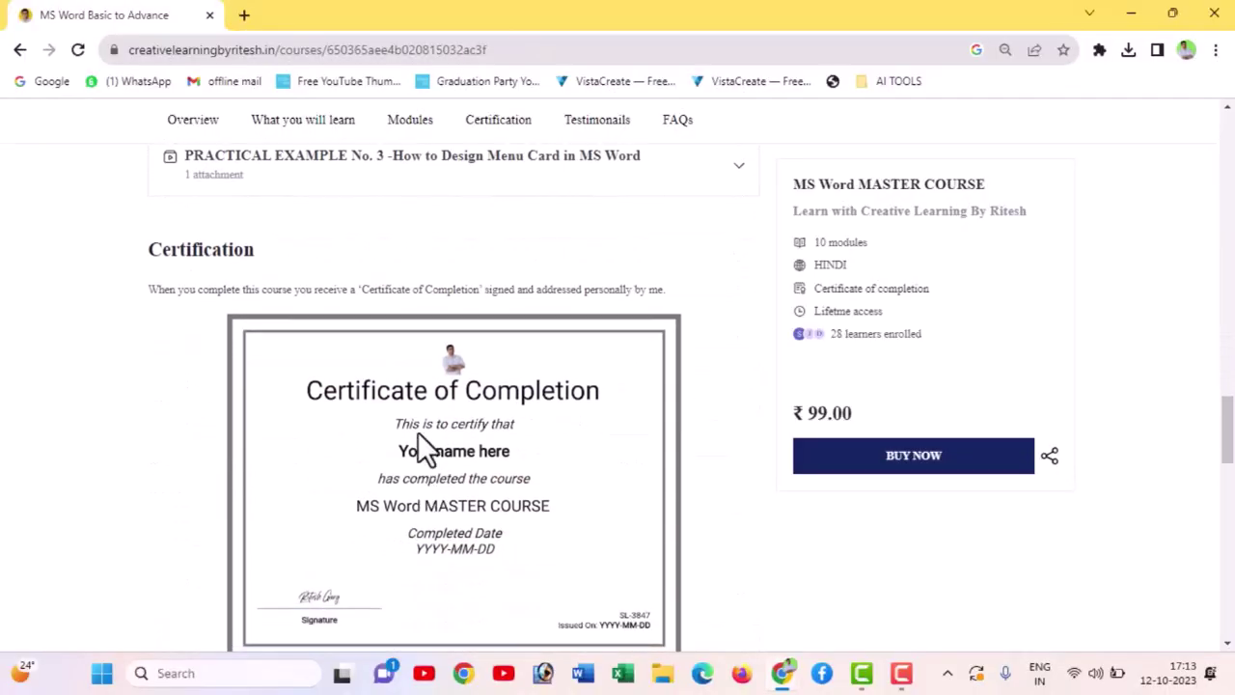